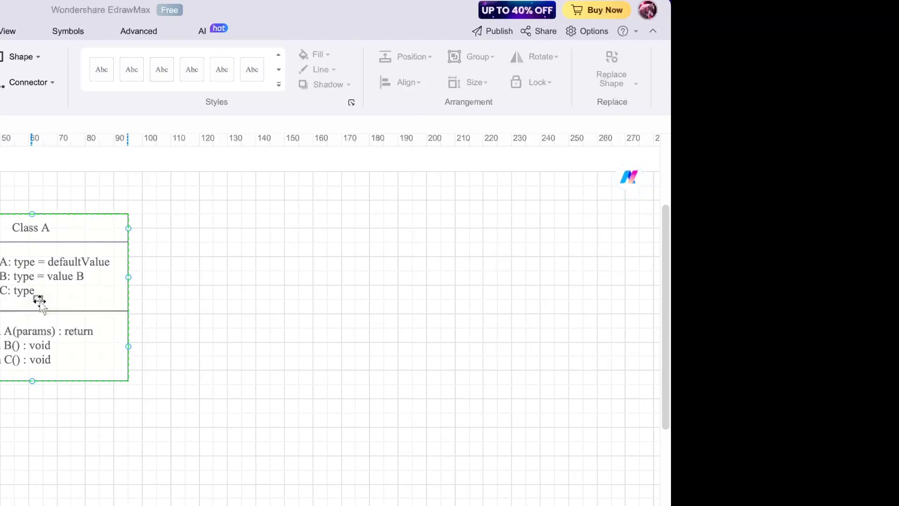
# - Move the Class A box from the left edge to the middle of the canvas
pyautogui.moveTo(39, 301); pyautogui.dragTo(220, 302)
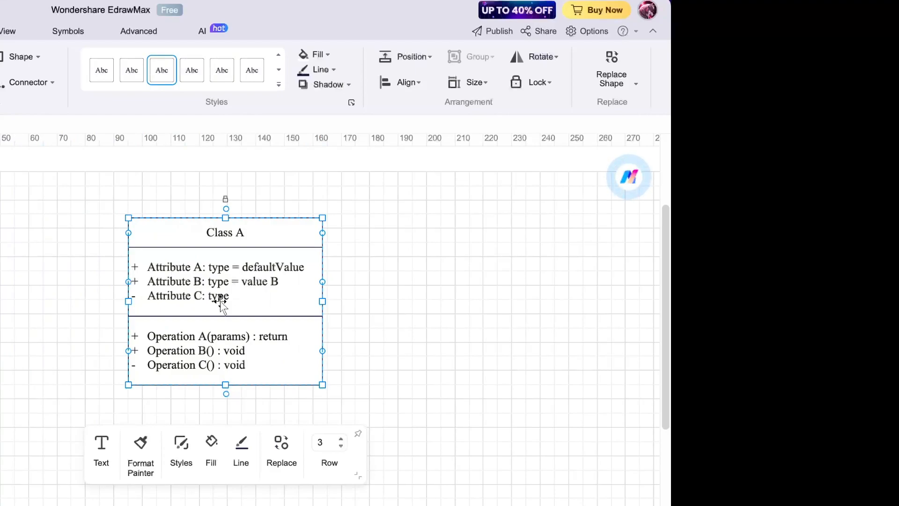
pyautogui.scroll(-1, 327, 323)
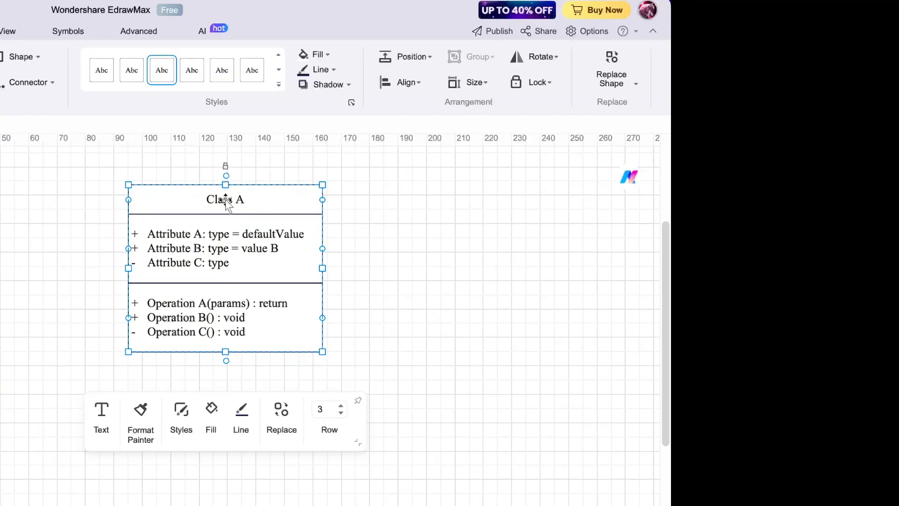
pyautogui.moveTo(247, 187); pyautogui.dragTo(352, 192)
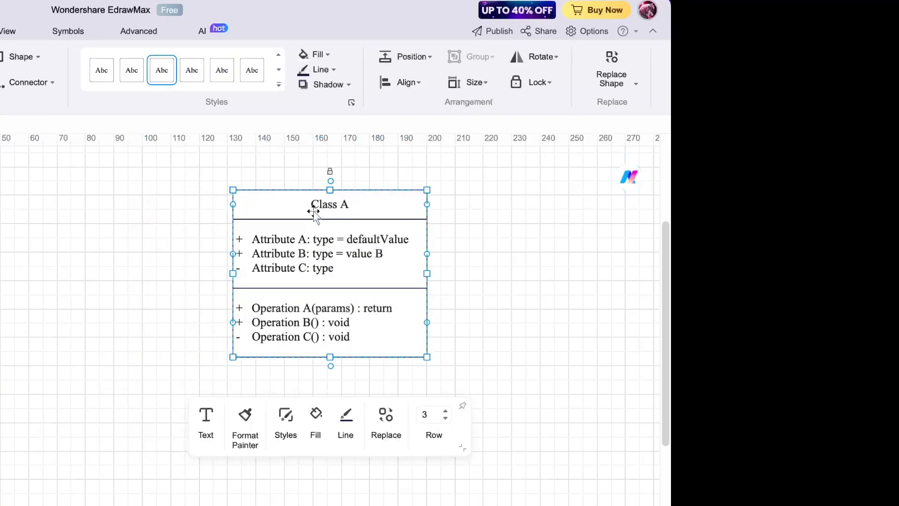
# - Rename the class title from Class A to Librarian
pyautogui.doubleClick(316, 205)
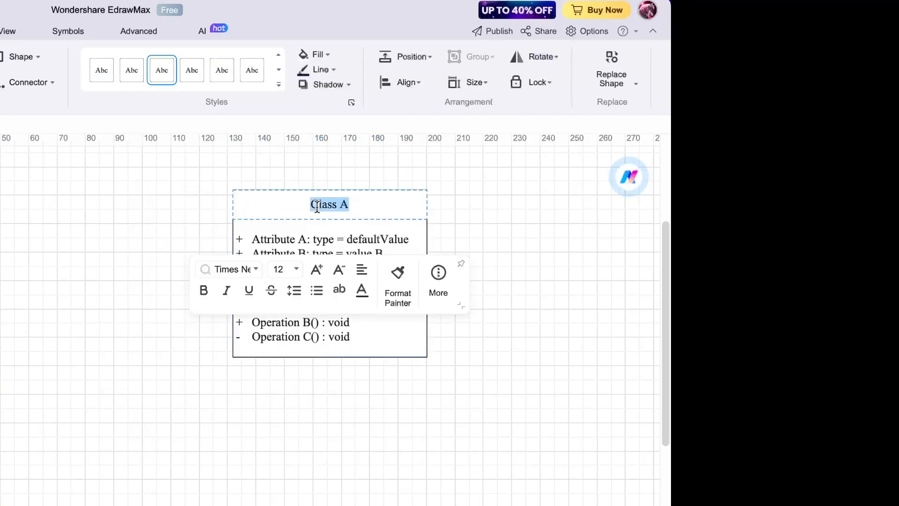
pyautogui.write('Libra')
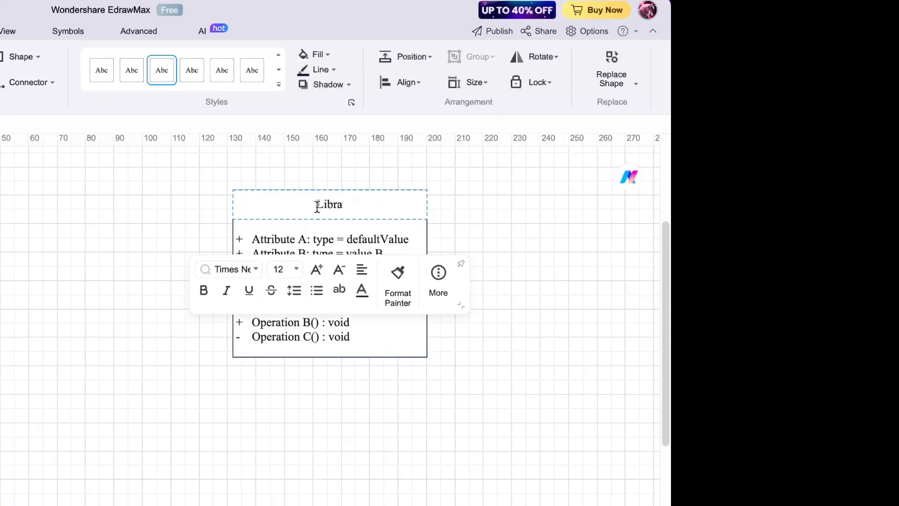
pyautogui.write('rian')
pyautogui.click(282, 237)
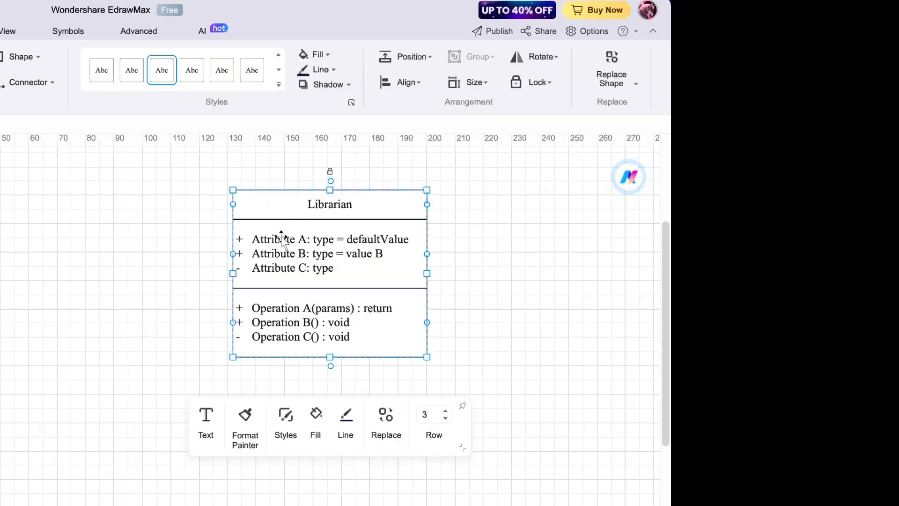
# - Change the first attribute to Id: int
pyautogui.doubleClick(282, 237)
pyautogui.click(277, 239)
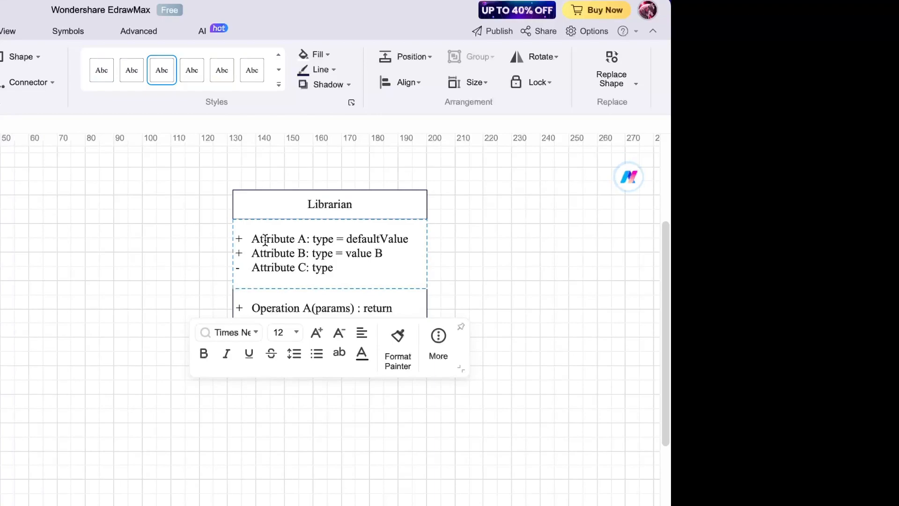
pyautogui.moveTo(253, 240); pyautogui.dragTo(307, 242)
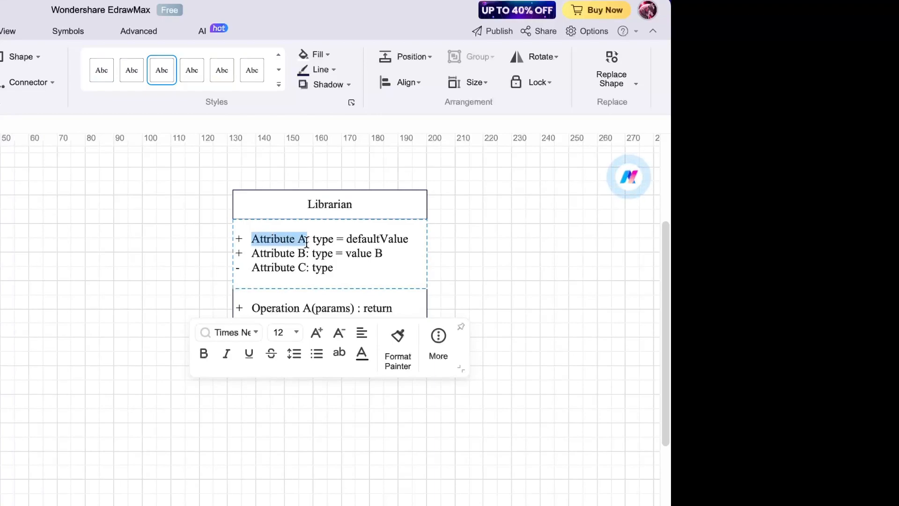
pyautogui.write('I')
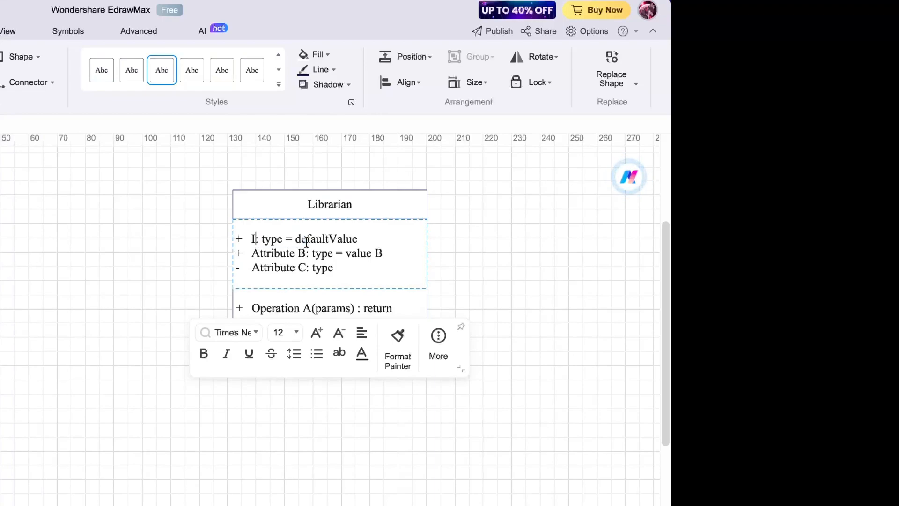
pyautogui.write('d')
pyautogui.moveTo(267, 239); pyautogui.dragTo(367, 235)
pyautogui.write('int')
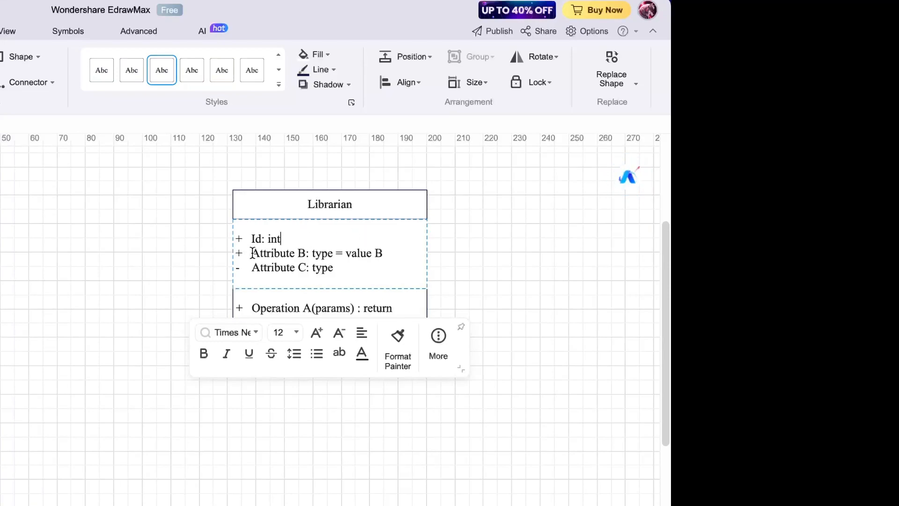
# - Change the second attribute to Name : string and delete the Attribute C line
pyautogui.moveTo(252, 253); pyautogui.dragTo(303, 254)
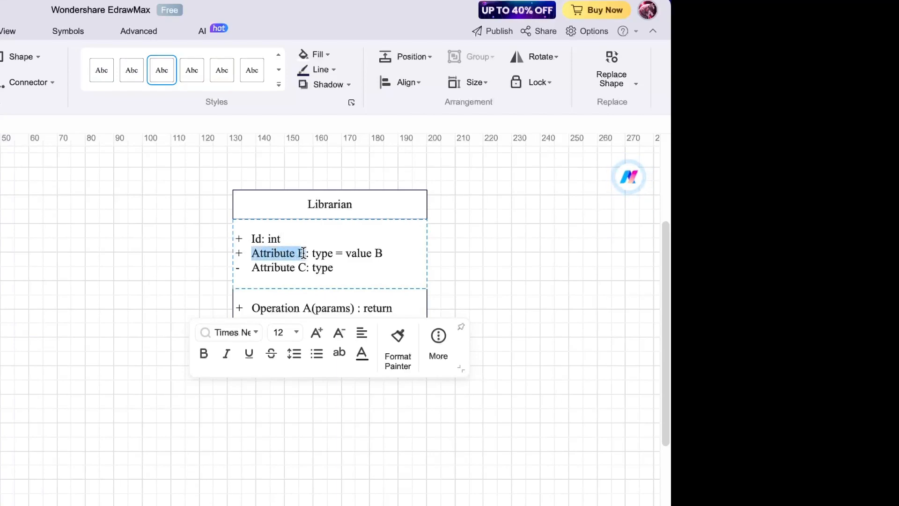
pyautogui.press('BackSpace')
pyautogui.write('Name')
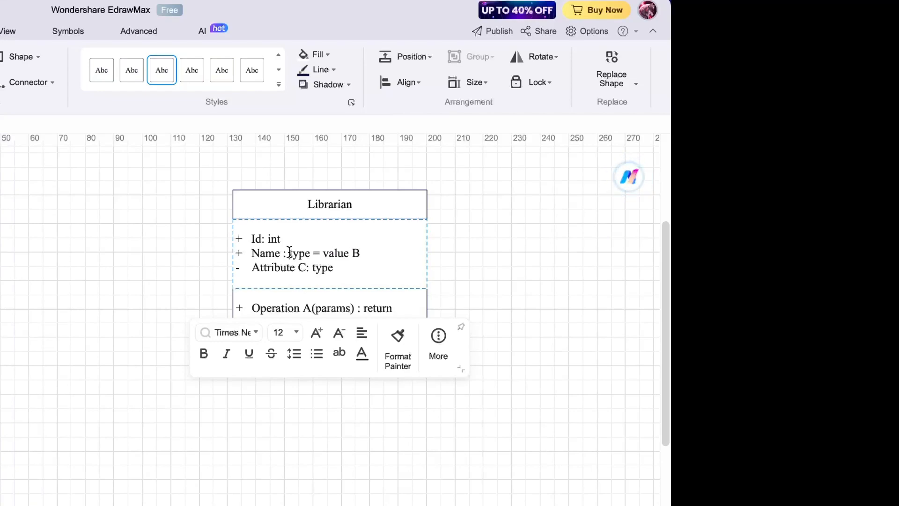
pyautogui.moveTo(288, 253); pyautogui.dragTo(365, 253)
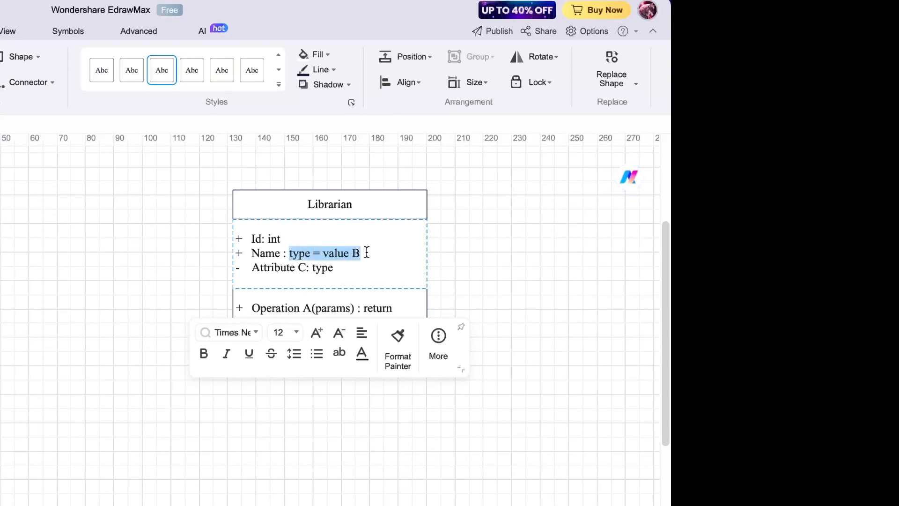
pyautogui.write('s')
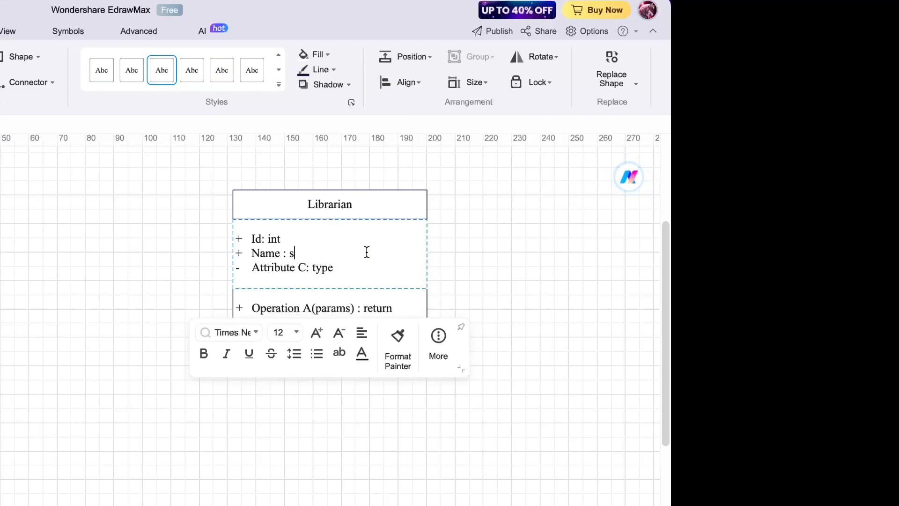
pyautogui.write('tring')
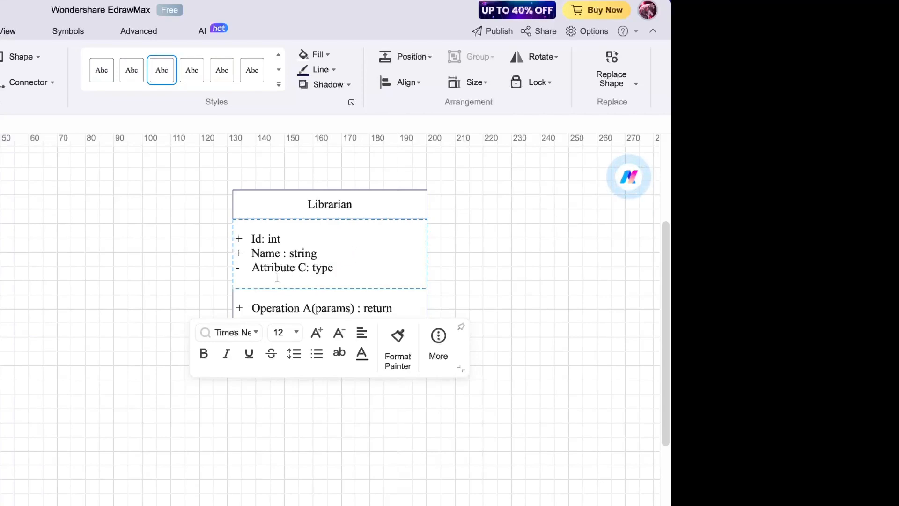
pyautogui.moveTo(358, 265); pyautogui.dragTo(237, 266)
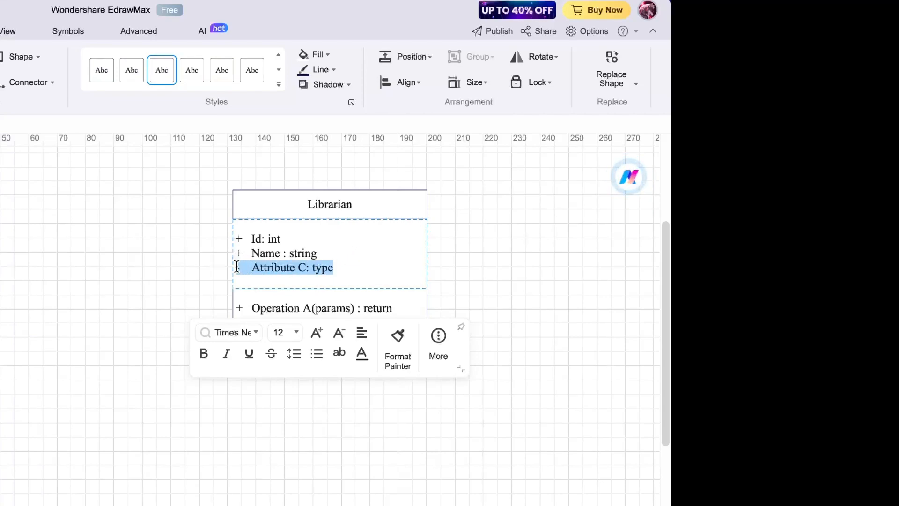
pyautogui.press('BackSpace')
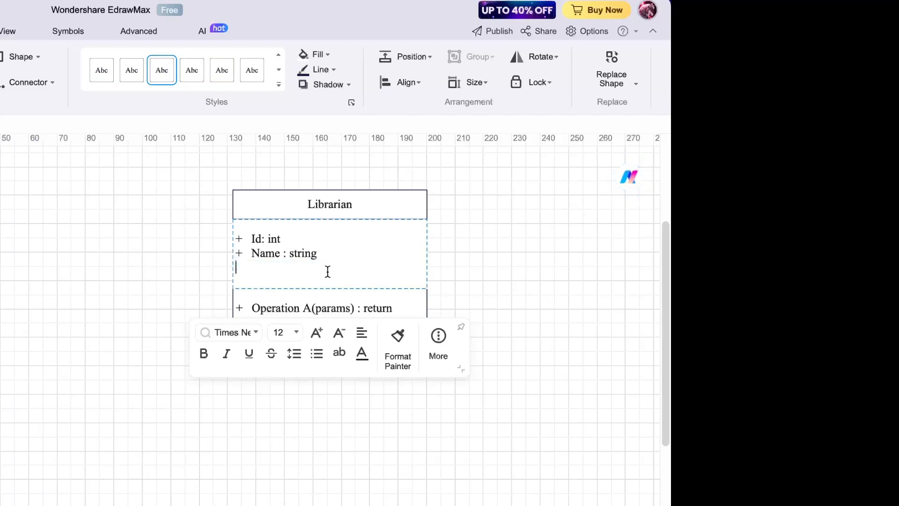
pyautogui.click(494, 250)
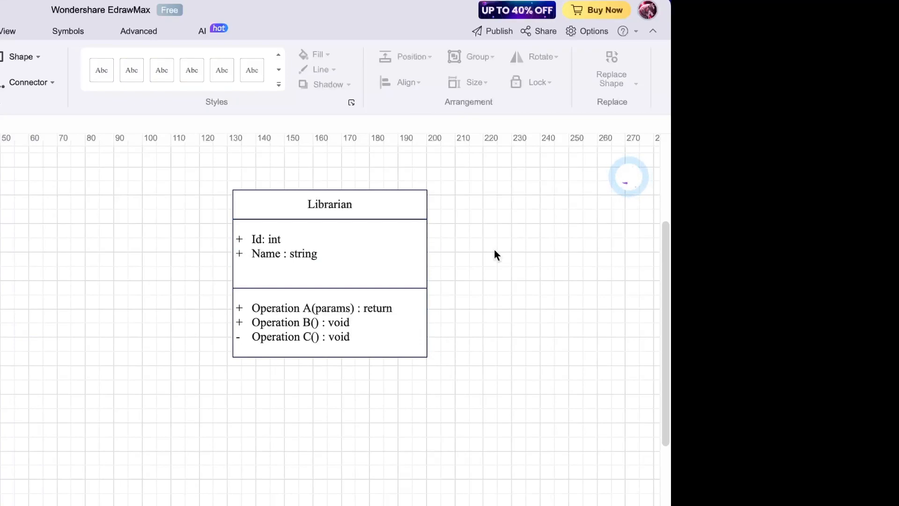
# - Rename the first two operations to IssueBooks() and ReturnBooks(), removing the return type
pyautogui.click(336, 286)
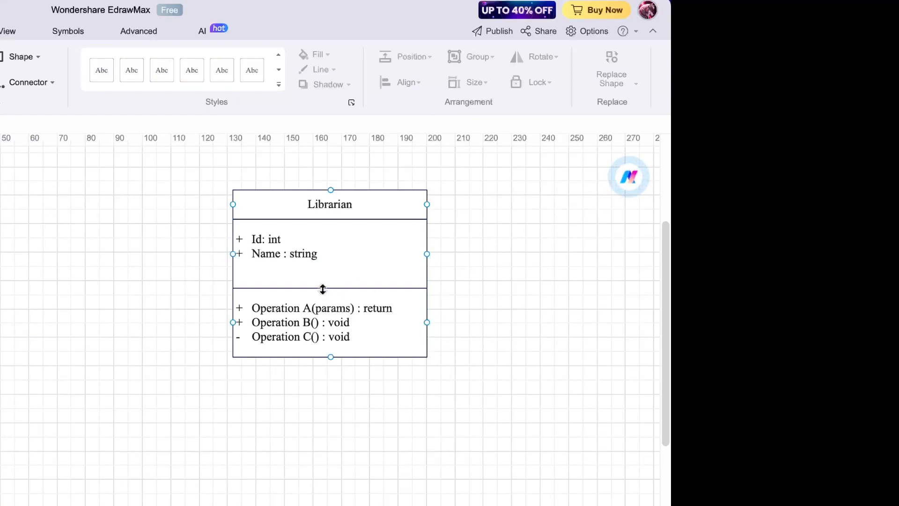
pyautogui.doubleClick(277, 309)
pyautogui.click(274, 310)
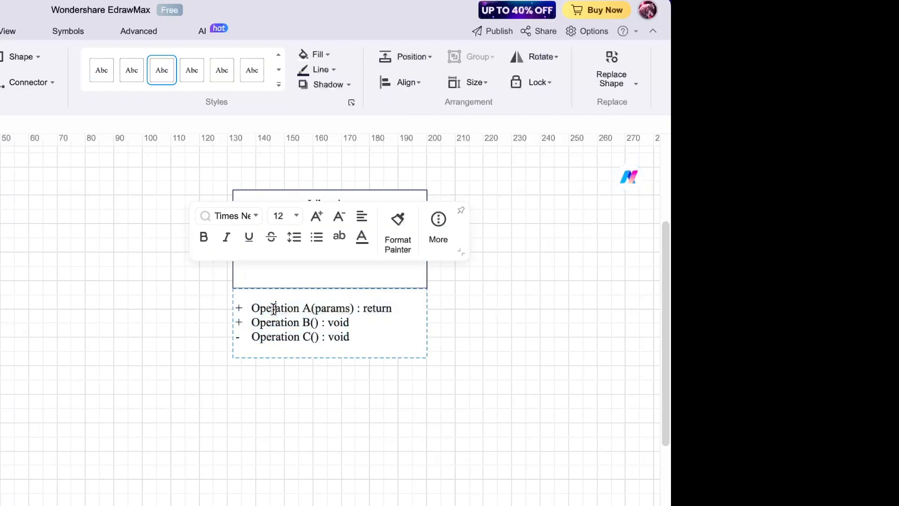
pyautogui.moveTo(249, 308); pyautogui.dragTo(394, 311)
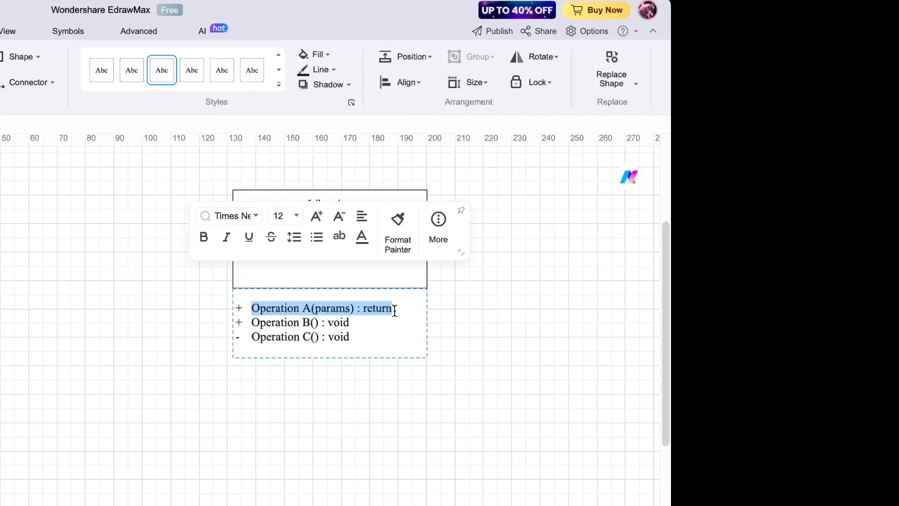
pyautogui.write('Iss')
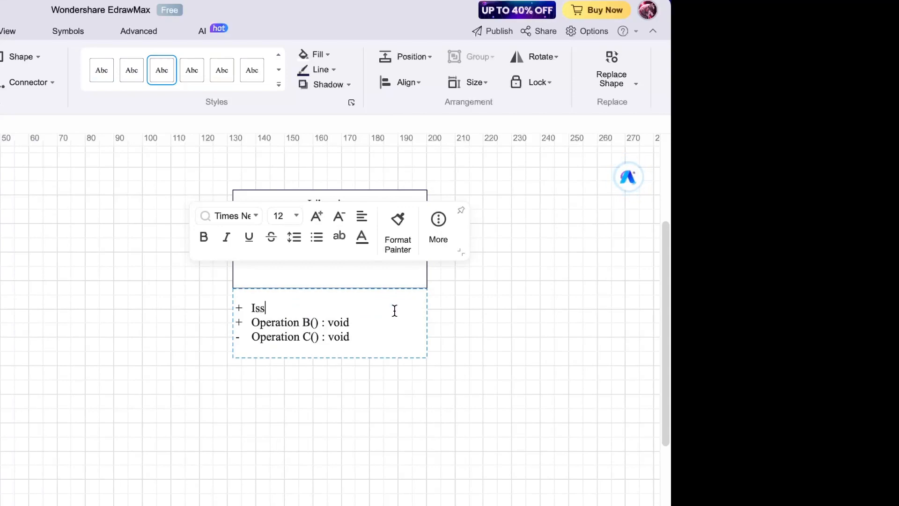
pyautogui.write('ueBooks()')
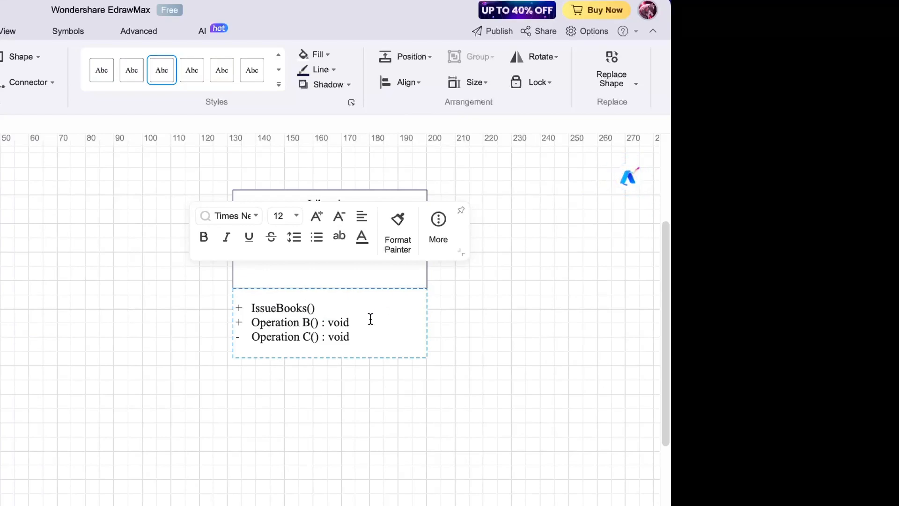
pyautogui.moveTo(251, 322); pyautogui.dragTo(309, 323)
pyautogui.write('Re')
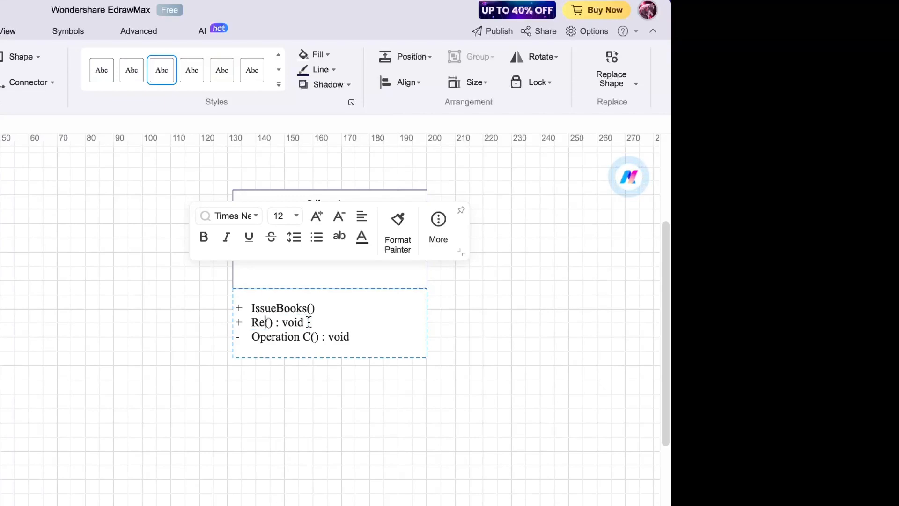
pyautogui.write('turn')
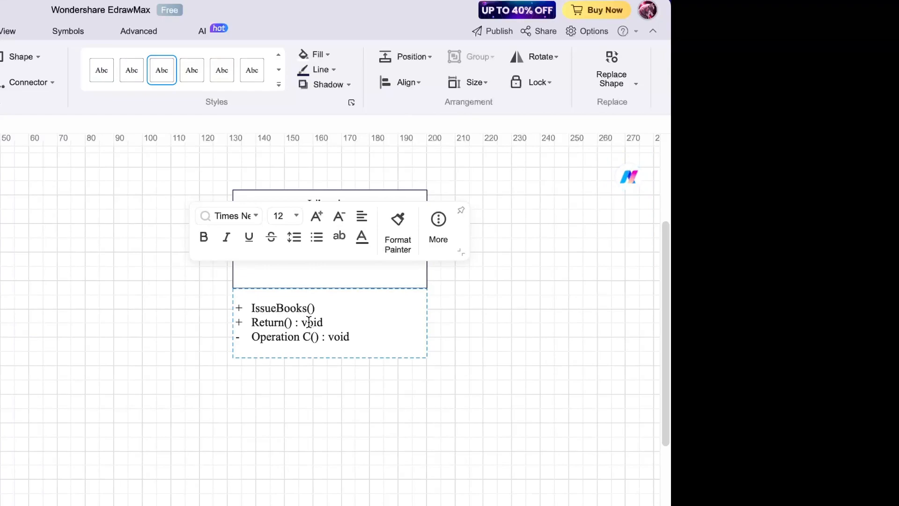
pyautogui.write('Books')
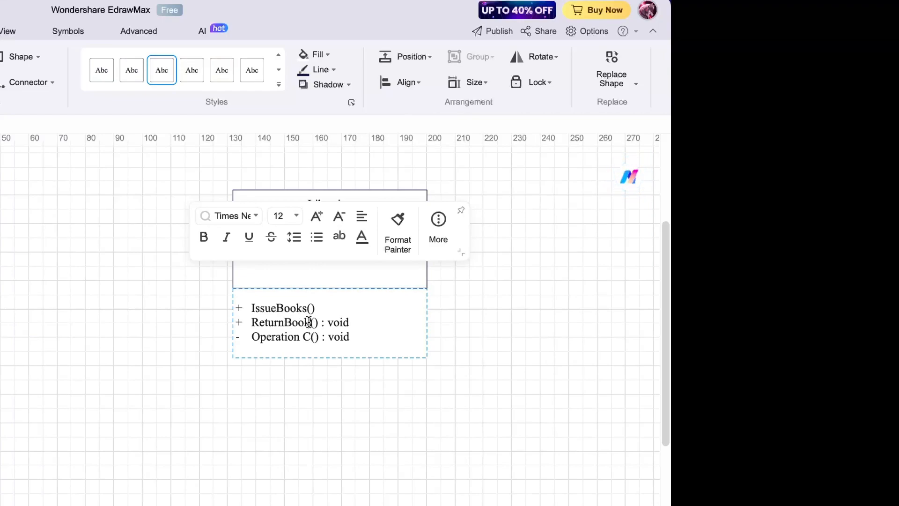
pyautogui.moveTo(326, 322); pyautogui.dragTo(366, 322)
pyautogui.press('BackSpace')
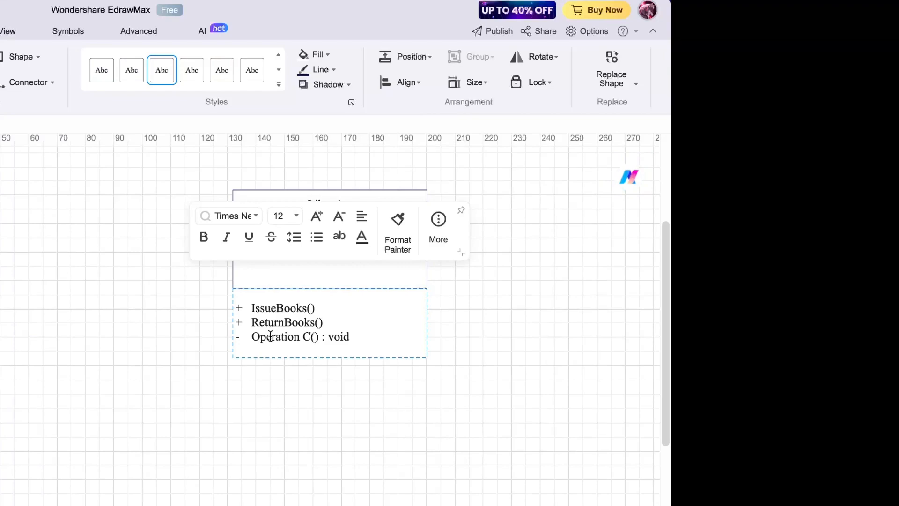
# - Make the third operation public CollectFine() without ': void', then begin a new line
pyautogui.click(240, 336)
pyautogui.press('BackSpace')
pyautogui.write('+')
pyautogui.click(255, 336)
pyautogui.press('BackSpace')
pyautogui.moveTo(256, 337); pyautogui.dragTo(308, 336)
pyautogui.write('Collec')
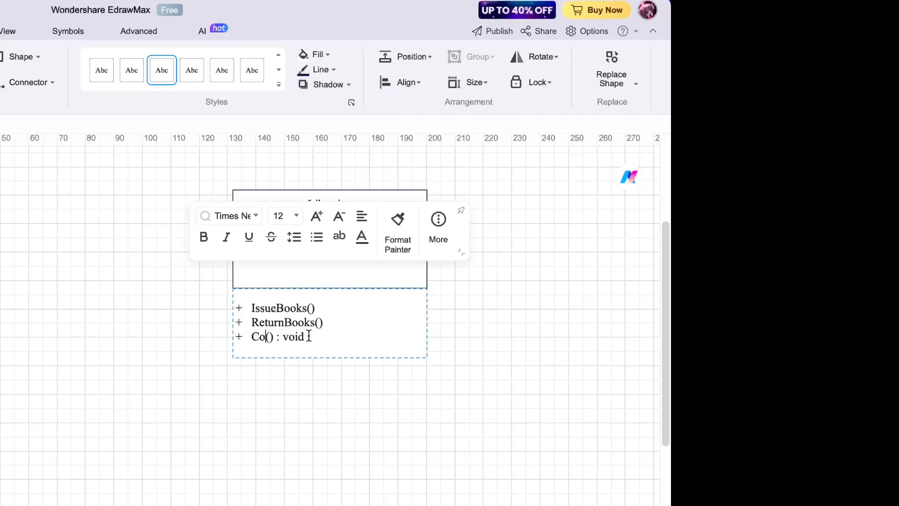
pyautogui.write('t')
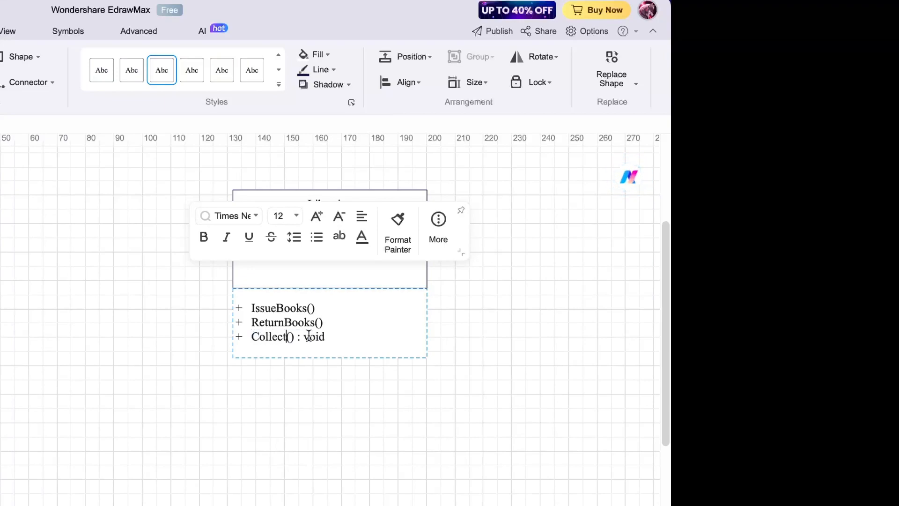
pyautogui.write('Fine')
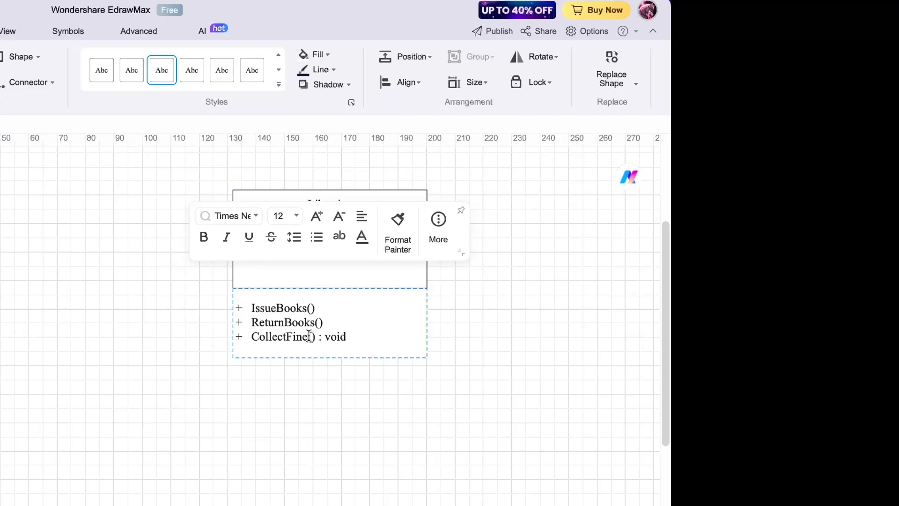
pyautogui.moveTo(316, 337); pyautogui.dragTo(358, 338)
pyautogui.press('BackSpace')
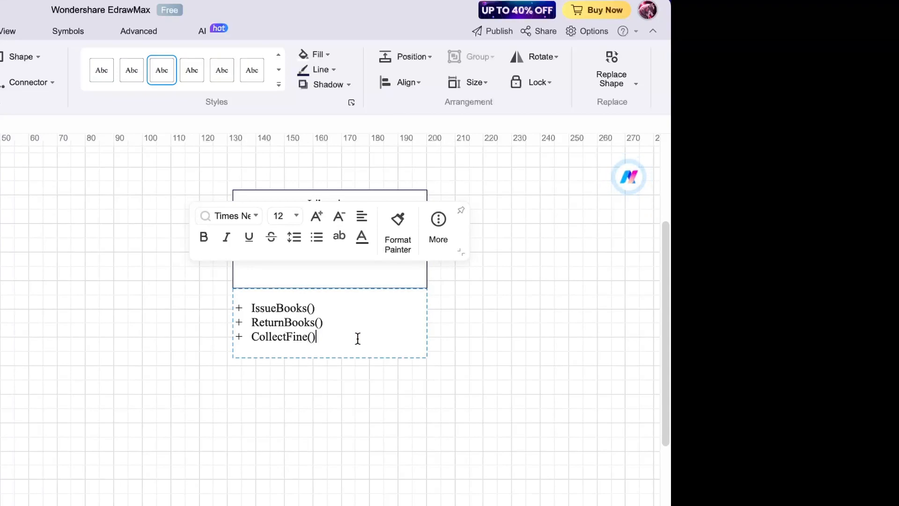
pyautogui.press('Return')
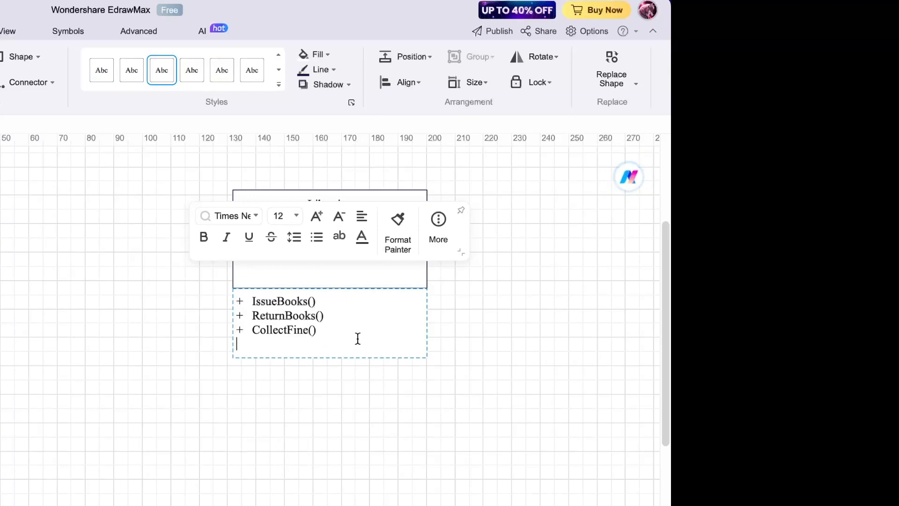
# - Add the methods + SearchBook() and + VerifyMember() below CollectFine()
pyautogui.write('+ Se')
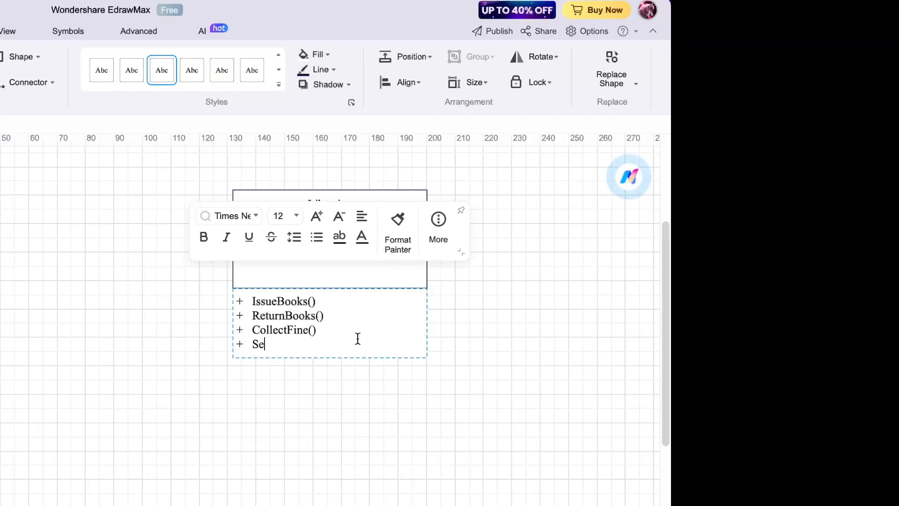
pyautogui.write('archBook')
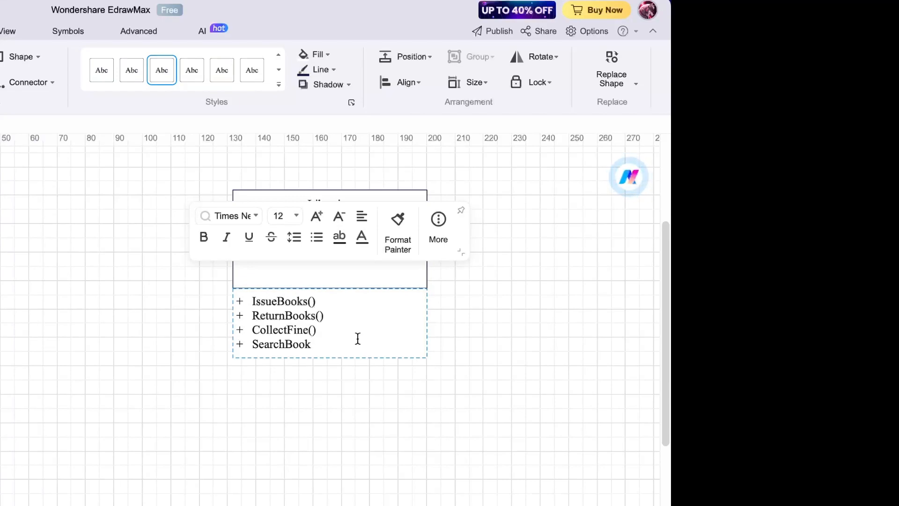
pyautogui.press('Return')
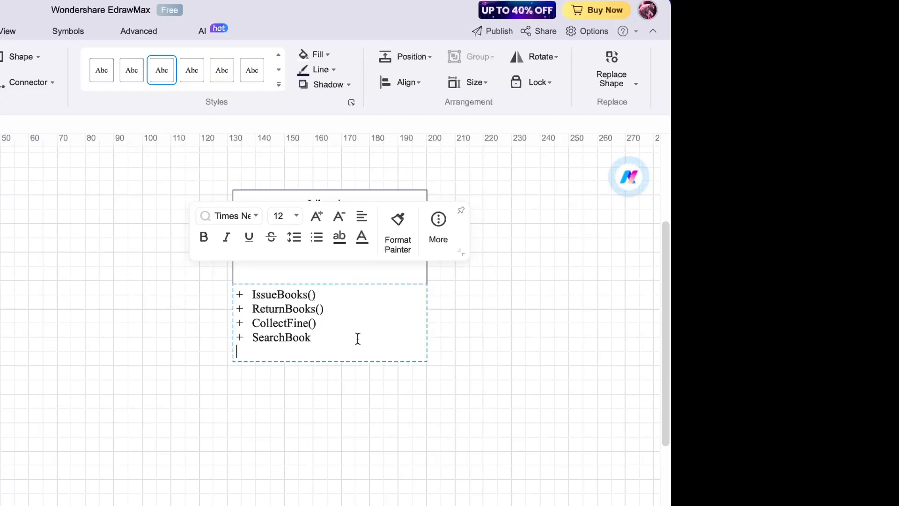
pyautogui.write('+Ver')
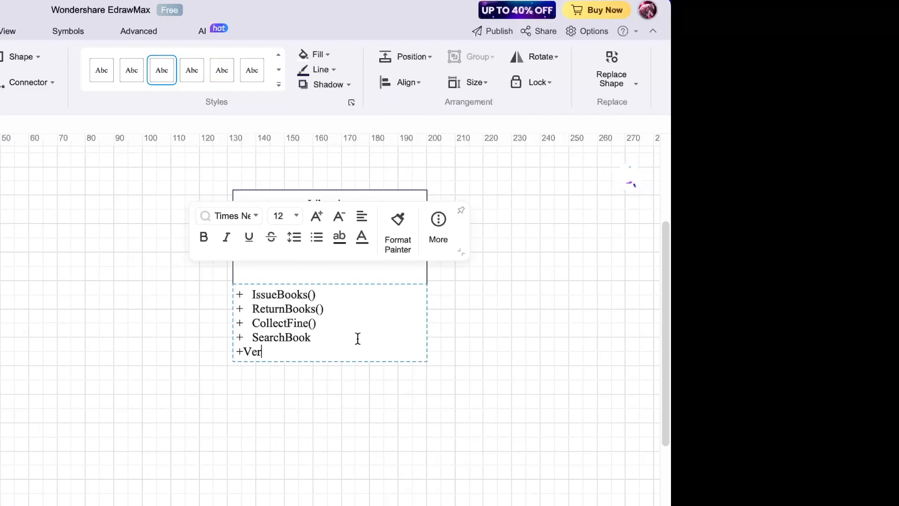
pyautogui.press('Left')
pyautogui.press('Left')
pyautogui.press('Left')
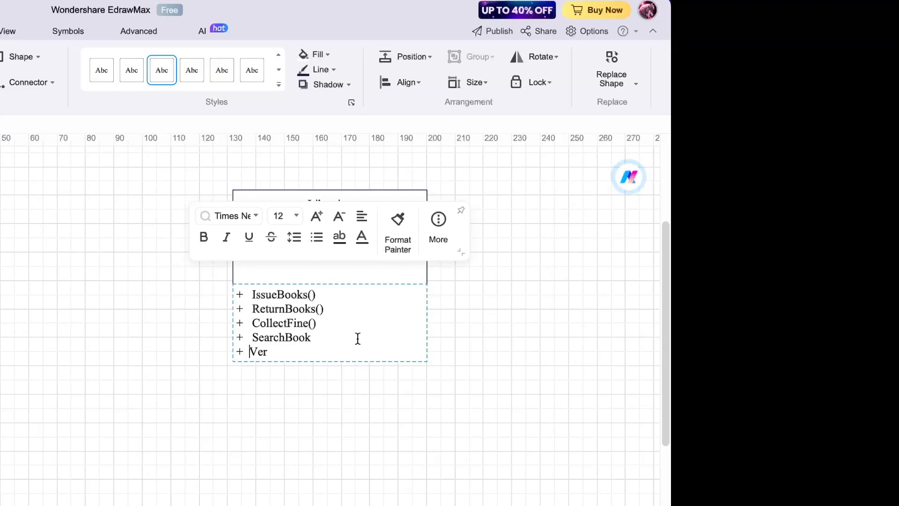
pyautogui.write('if')
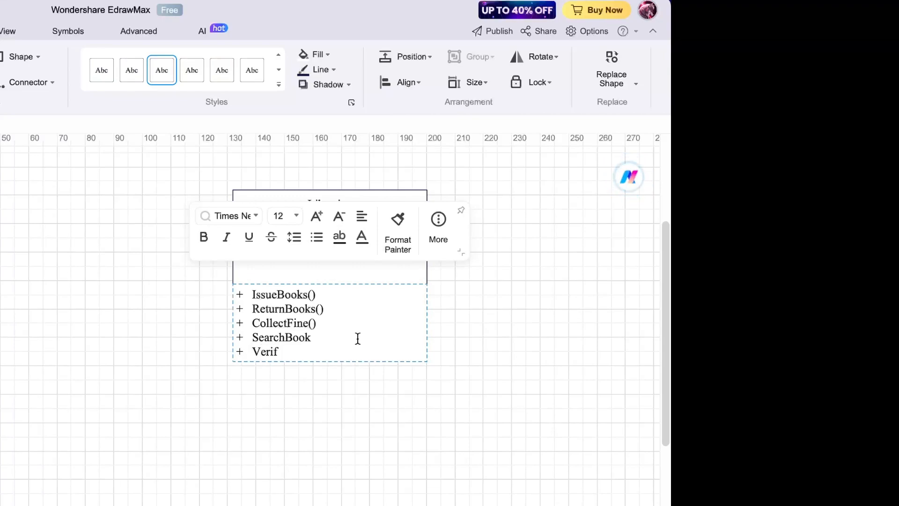
pyautogui.write('yMem')
pyautogui.press('BackSpace')
pyautogui.write('n')
pyautogui.press('BackSpace')
pyautogui.write('meb')
pyautogui.press('BackSpace')
pyautogui.press('BackSpace')
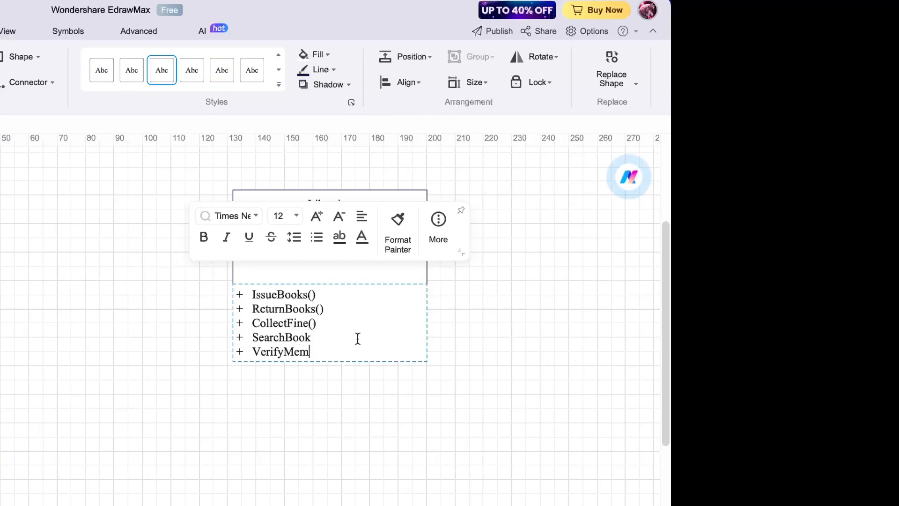
pyautogui.write('ber')
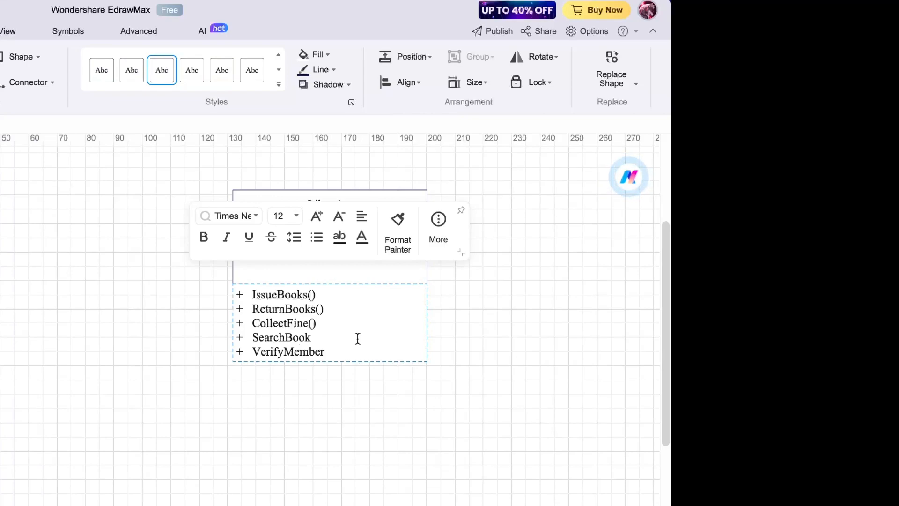
pyautogui.write('()')
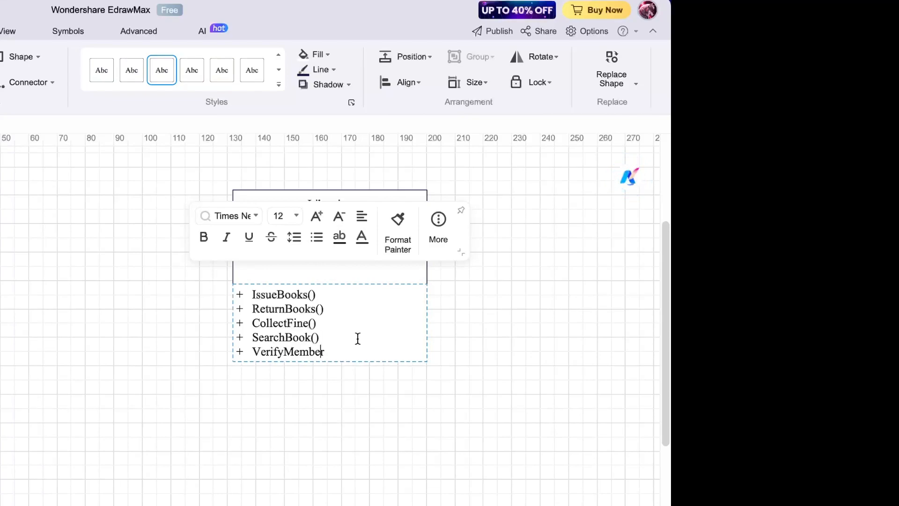
pyautogui.write('()')
pyautogui.press('Return')
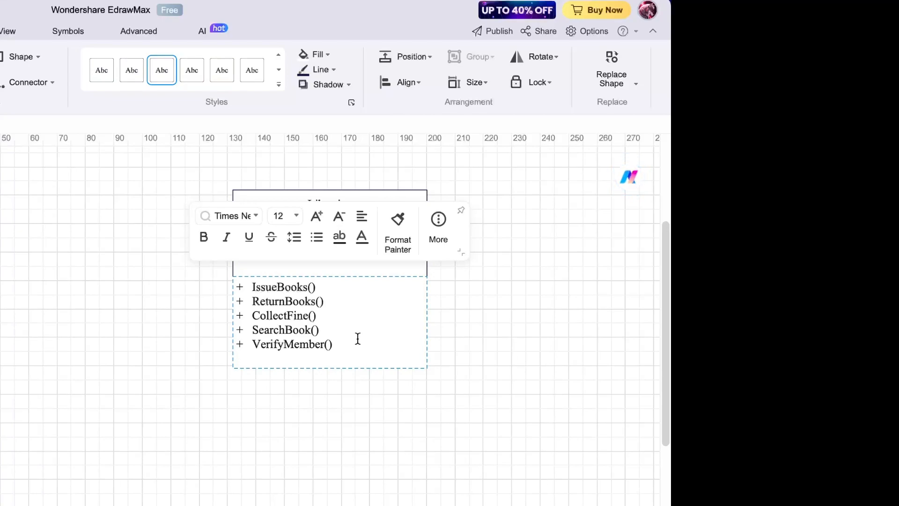
# - Add + IssueIDCards() as the sixth method and finish editing the class
pyautogui.write('Issu')
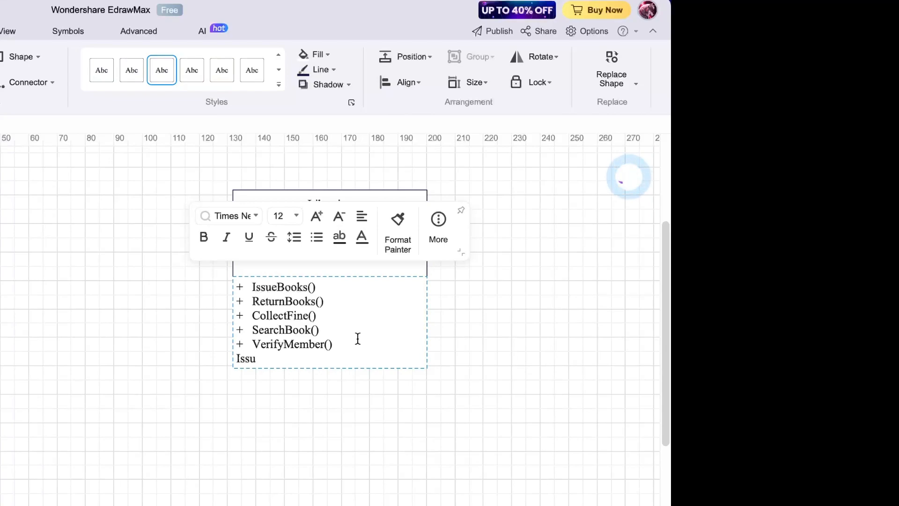
pyautogui.press('Home')
pyautogui.write('+')
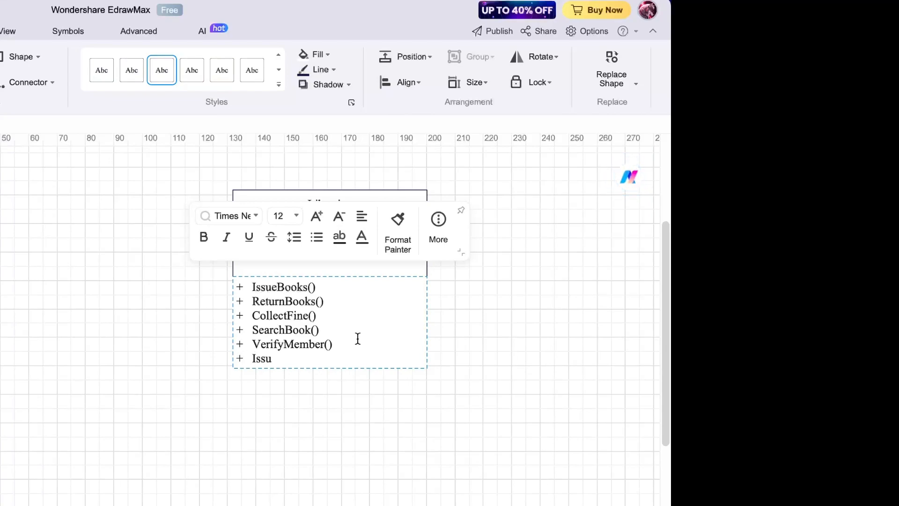
pyautogui.press('End')
pyautogui.write('eI')
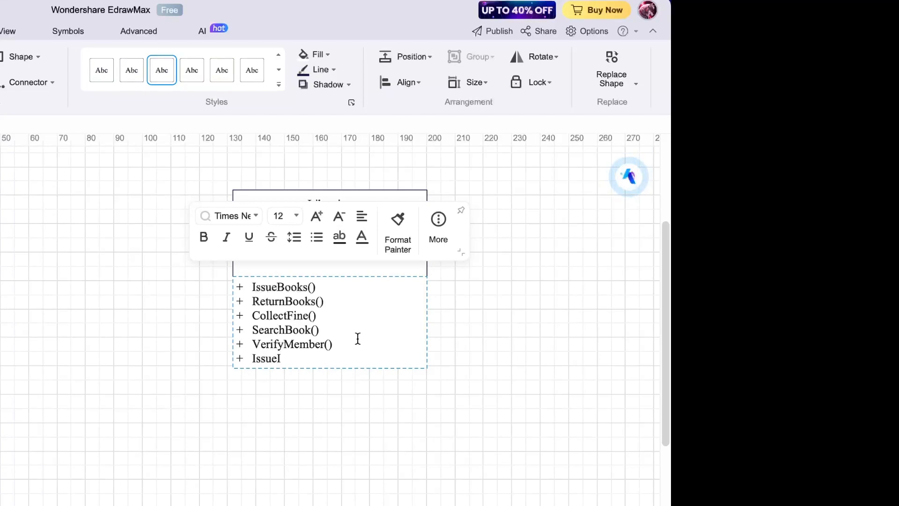
pyautogui.write('DCards')
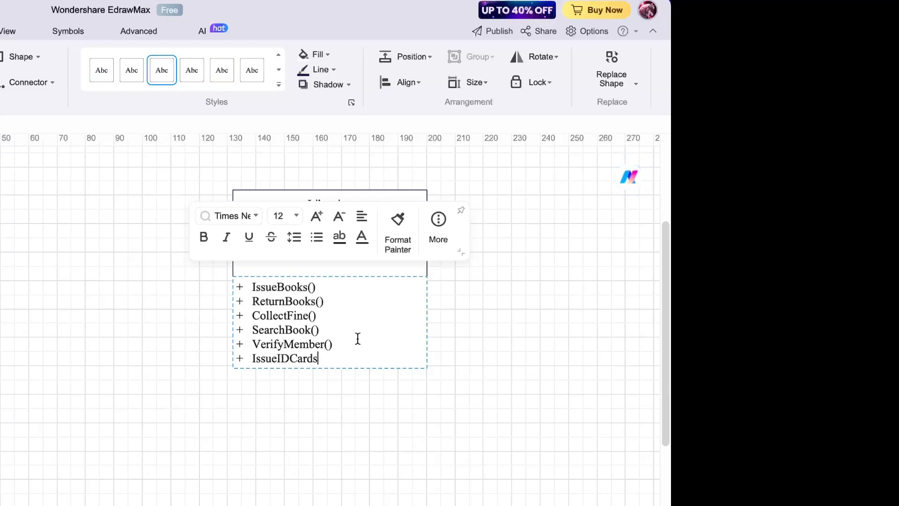
pyautogui.write('()')
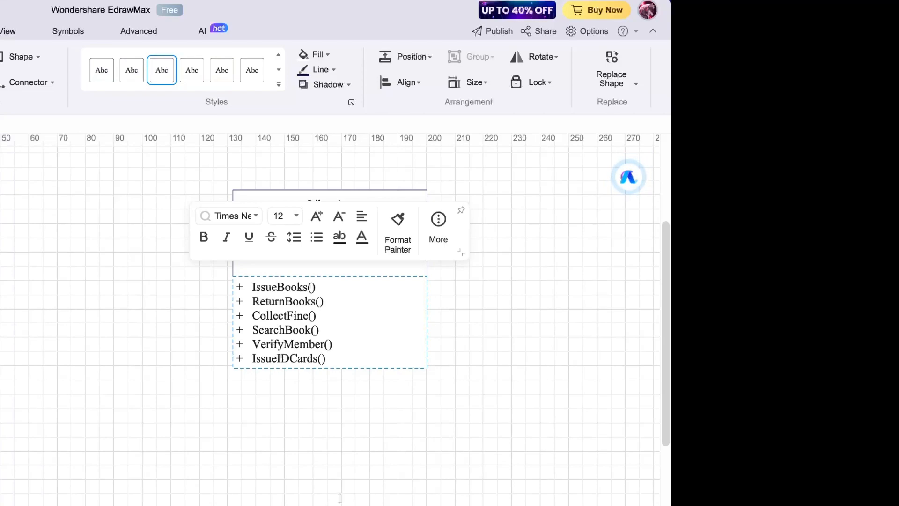
pyautogui.click(340, 501)
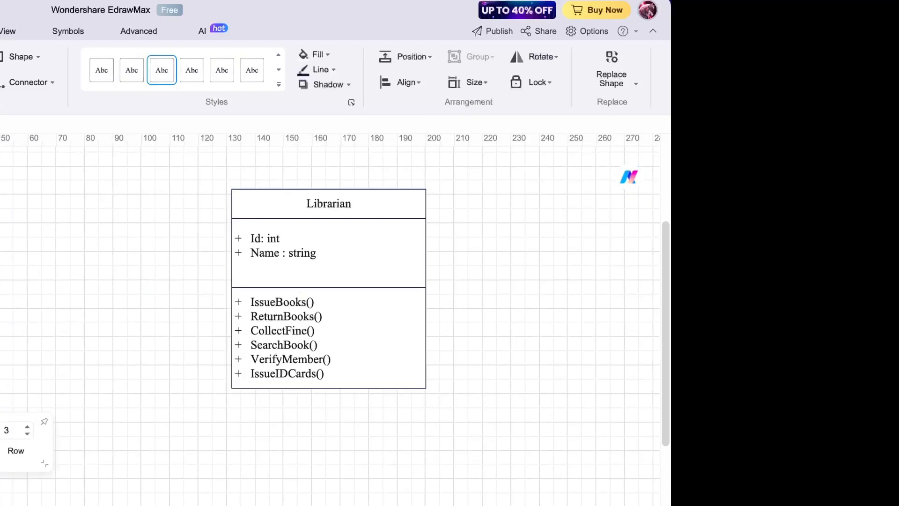
# - Scroll to the class box left of Librarian and start editing its attributes
pyautogui.hscroll(-3, 52, 309)
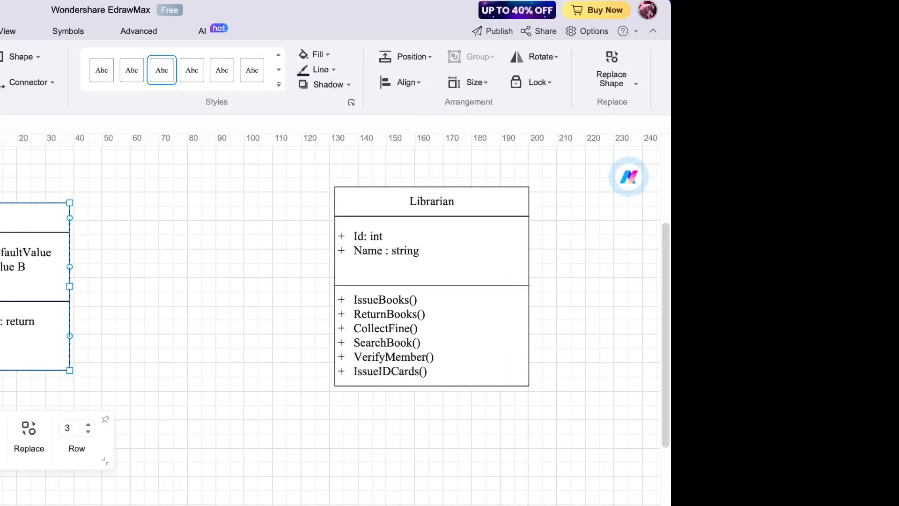
pyautogui.doubleClick(1, 217)
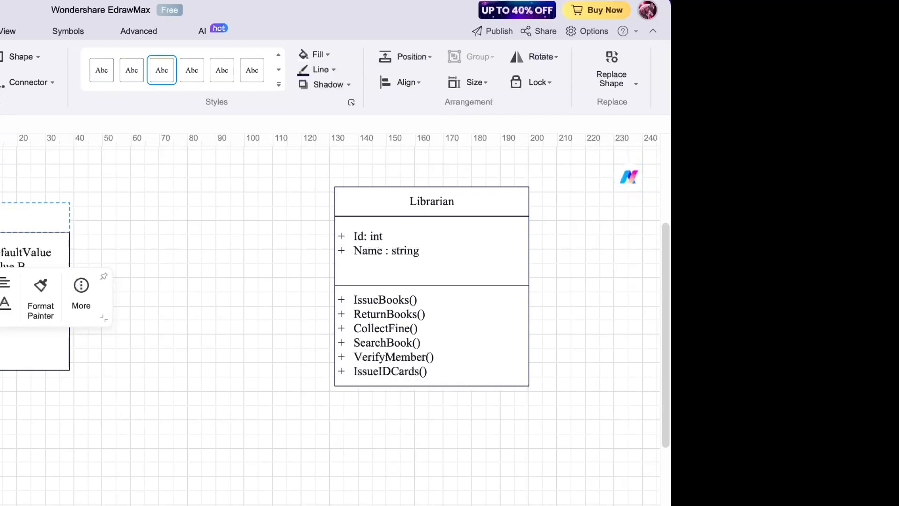
pyautogui.press('Escape')
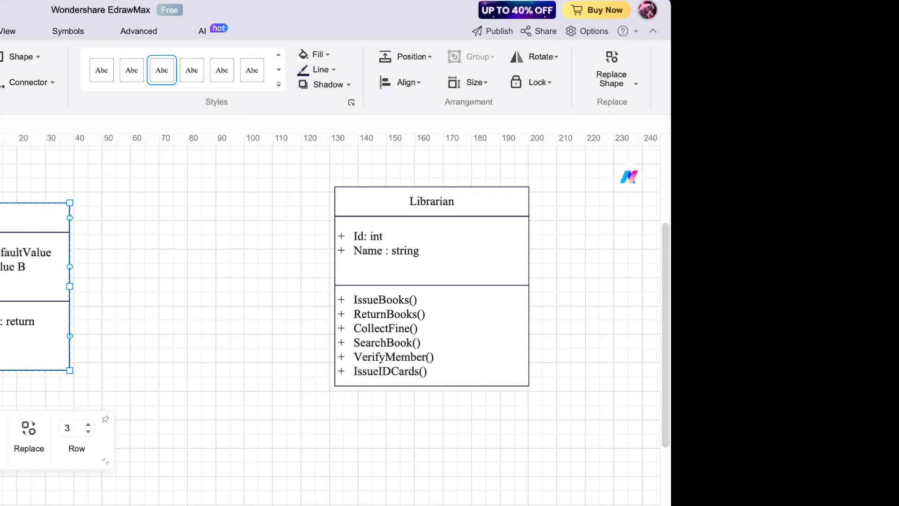
pyautogui.doubleClick(2, 260)
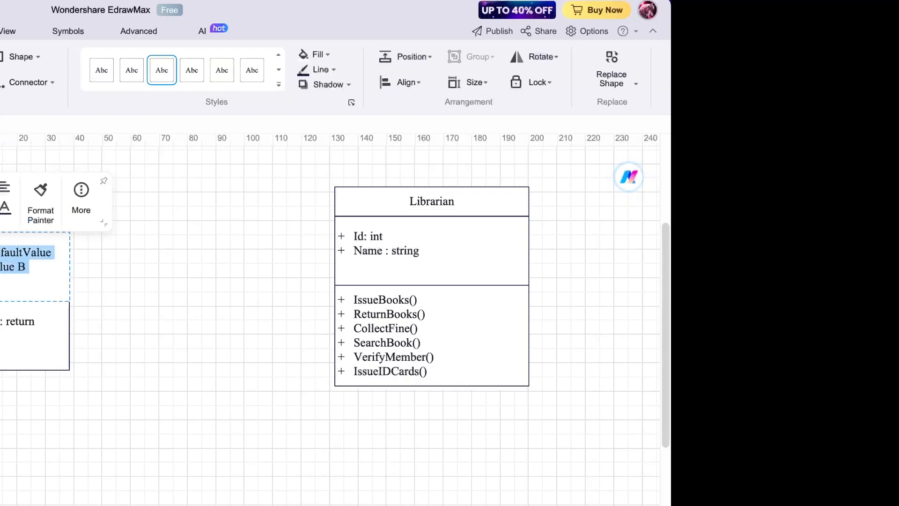
pyautogui.click(2, 260)
pyautogui.doubleClick(2, 253)
pyautogui.click(2, 253)
# - Type 'Authord' in the first attribute and delete the leftover placeholder text
pyautogui.write('Author')
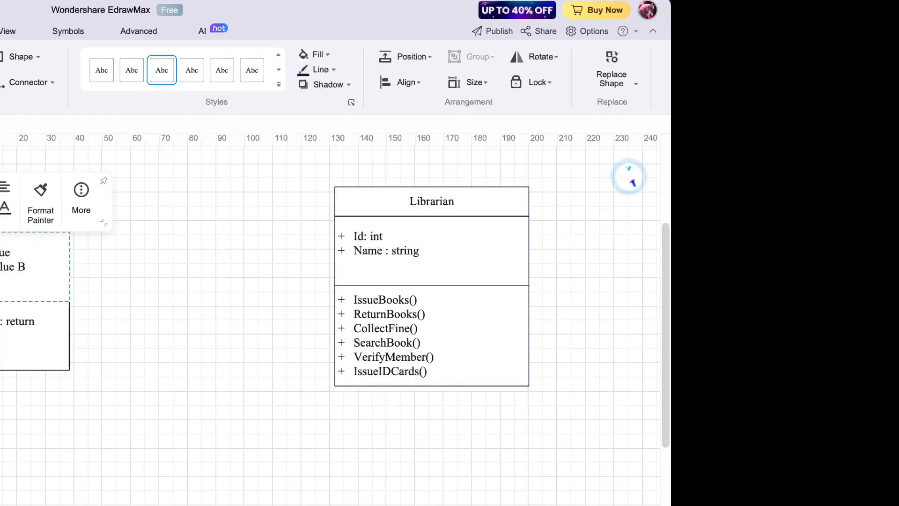
pyautogui.write('d')
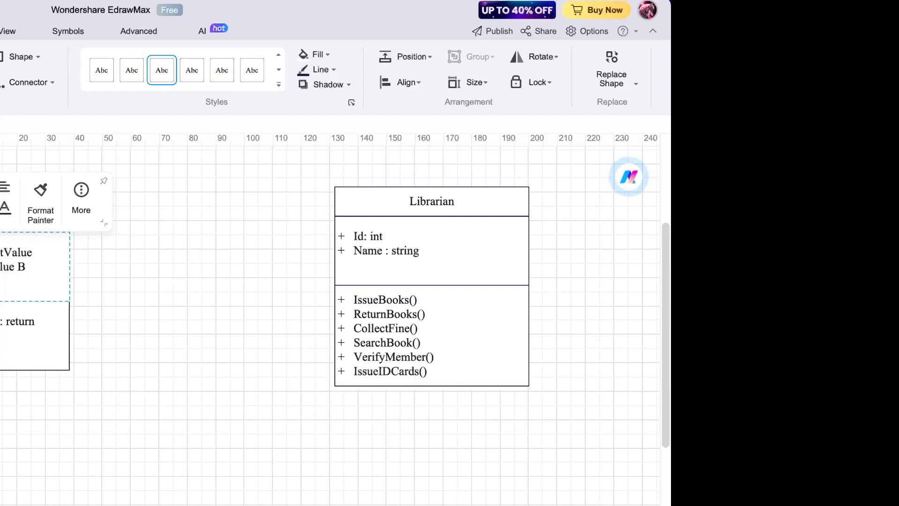
pyautogui.moveTo(1, 253); pyautogui.dragTo(38, 254)
pyautogui.press('BackSpace')
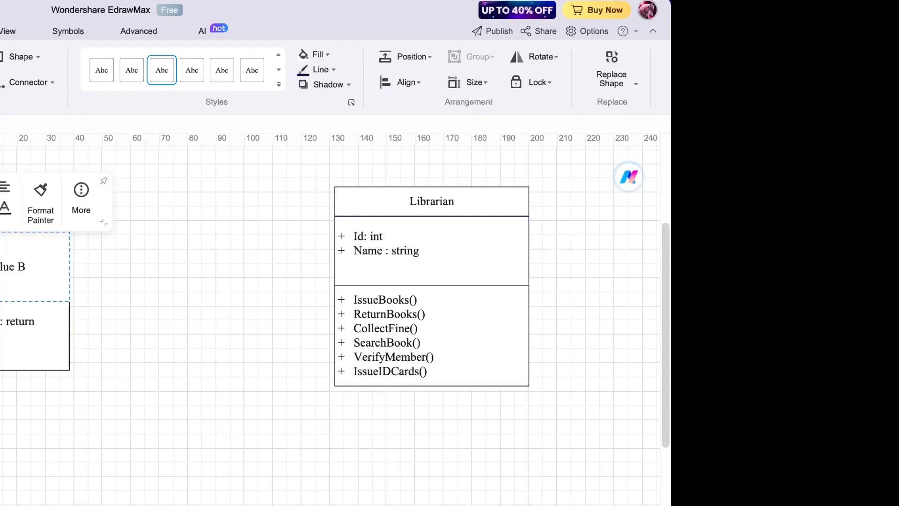
pyautogui.press('BackSpace')
pyautogui.write('lue B')
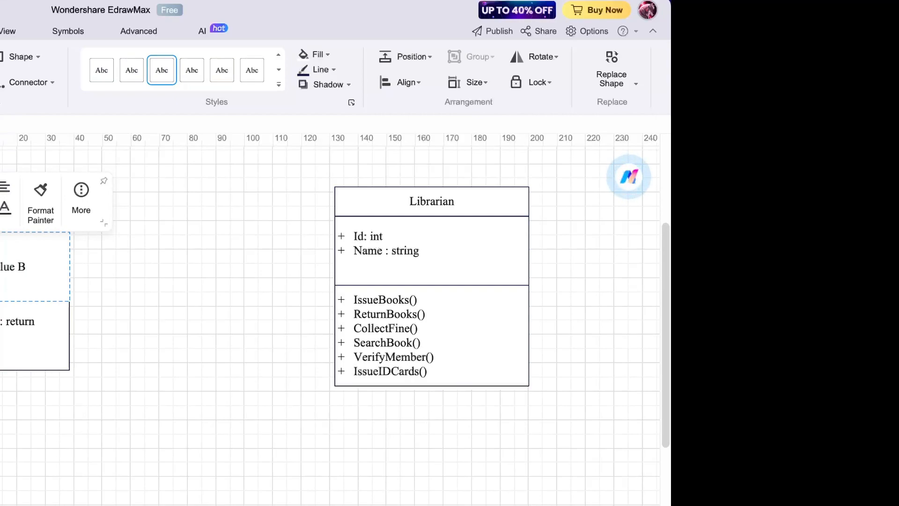
pyautogui.moveTo(2, 265); pyautogui.dragTo(33, 267)
# - Delete the last placeholder text and add two empty attribute lines to the left class
pyautogui.press('BackSpace')
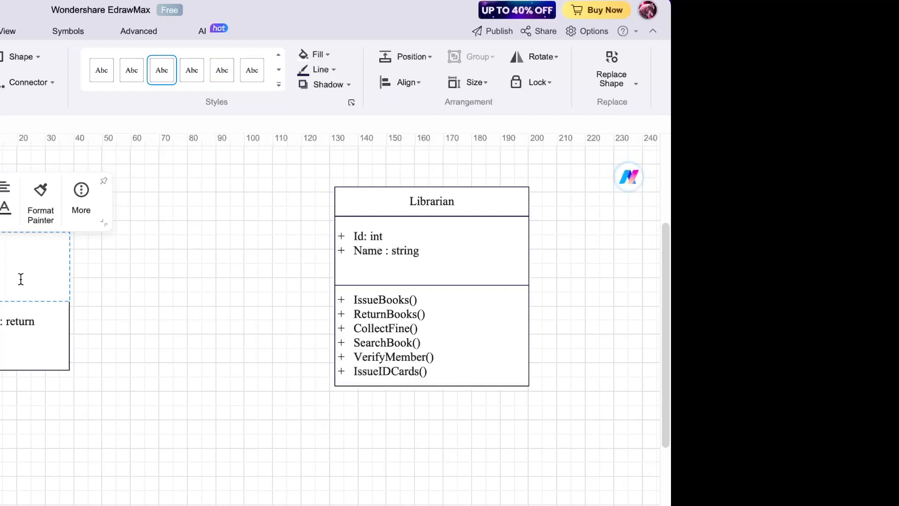
pyautogui.press('Return')
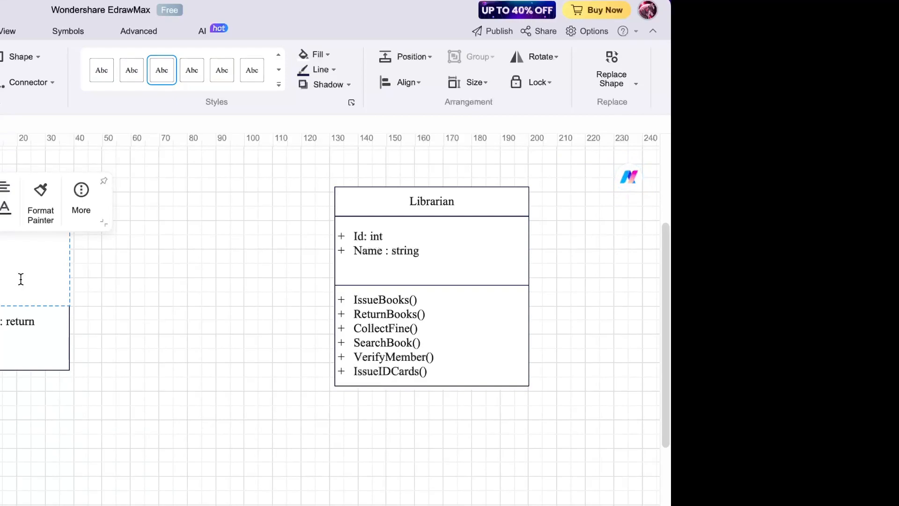
pyautogui.press('Return')
pyautogui.press('Escape')
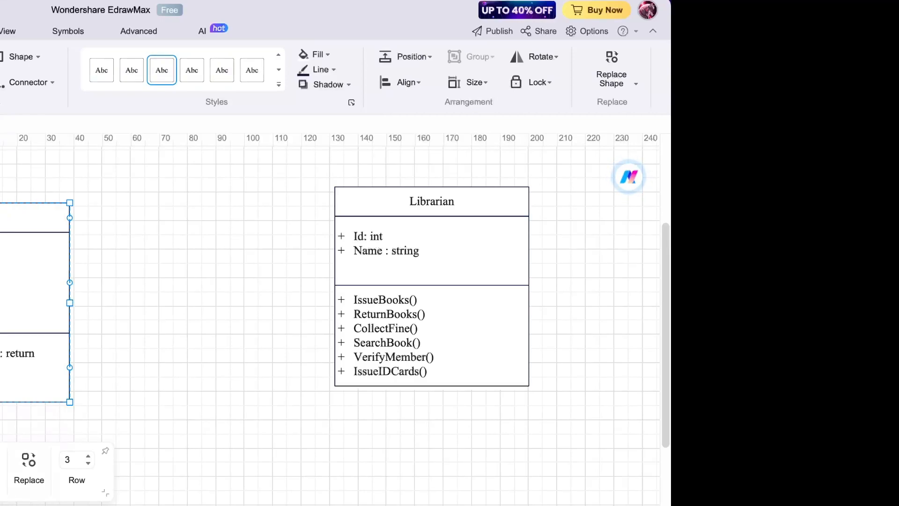
# - Replace the ': return' placeholder in the left class's operation with returnBooks
pyautogui.press('Escape')
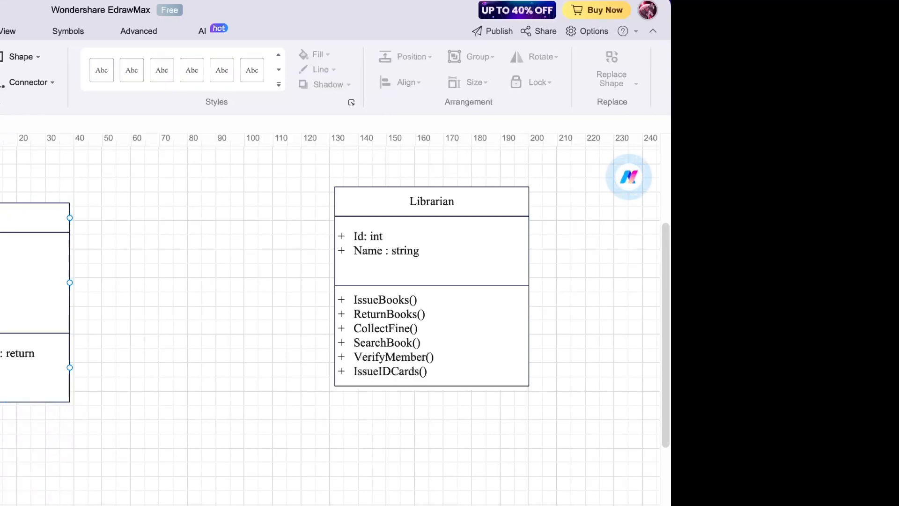
pyautogui.doubleClick(2, 353)
pyautogui.click(2, 353)
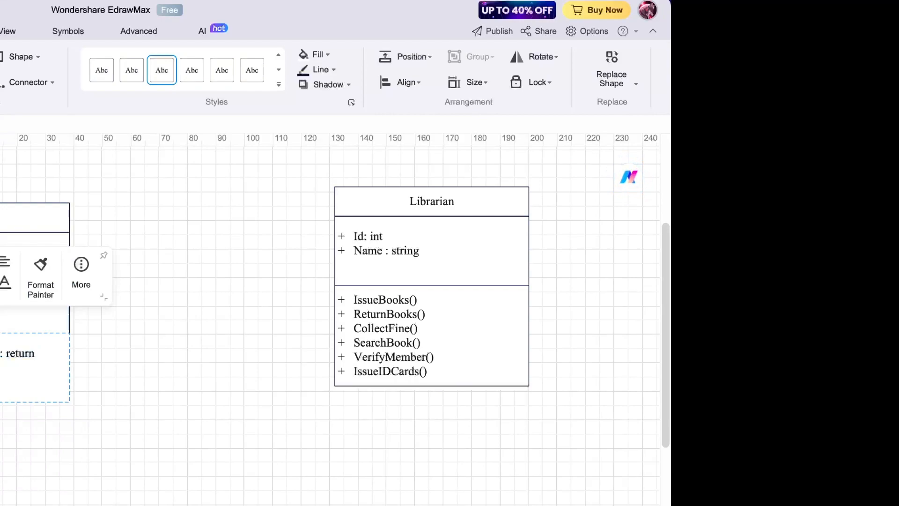
pyautogui.press('BackSpace')
pyautogui.write('returnBooks')
# - Delete the leftover 'urn' and ': void' text and start a new operations line
pyautogui.click(6, 358)
pyautogui.press('BackSpace')
pyautogui.press('BackSpace')
pyautogui.press('BackSpace')
pyautogui.press('BackSpace')
pyautogui.press('BackSpace')
pyautogui.press('BackSpace')
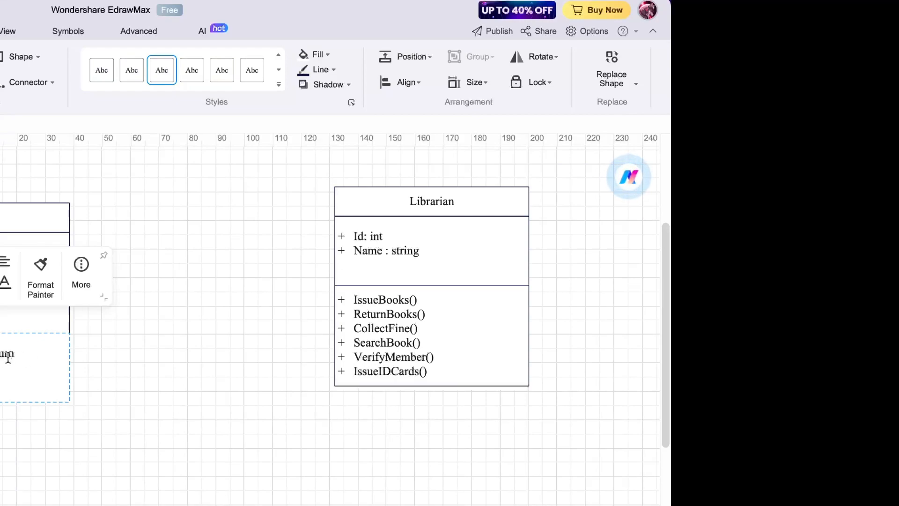
pyautogui.press('BackSpace')
pyautogui.press('BackSpace')
pyautogui.press('BackSpace')
pyautogui.press('BackSpace')
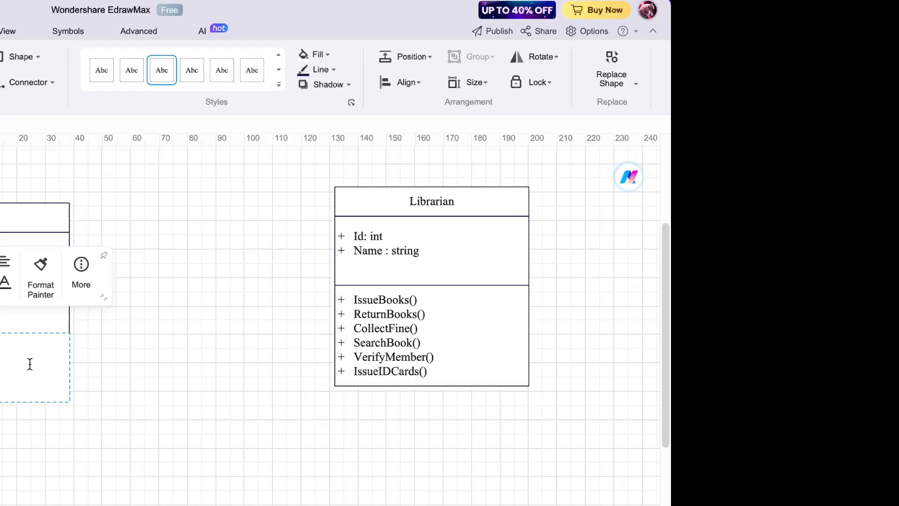
pyautogui.write(': void')
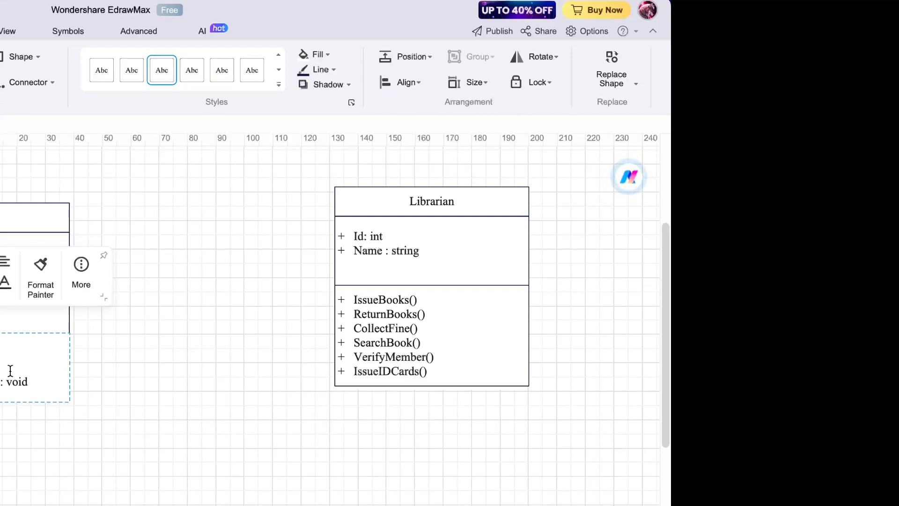
pyautogui.moveTo(0, 381); pyautogui.dragTo(42, 375)
pyautogui.press('BackSpace')
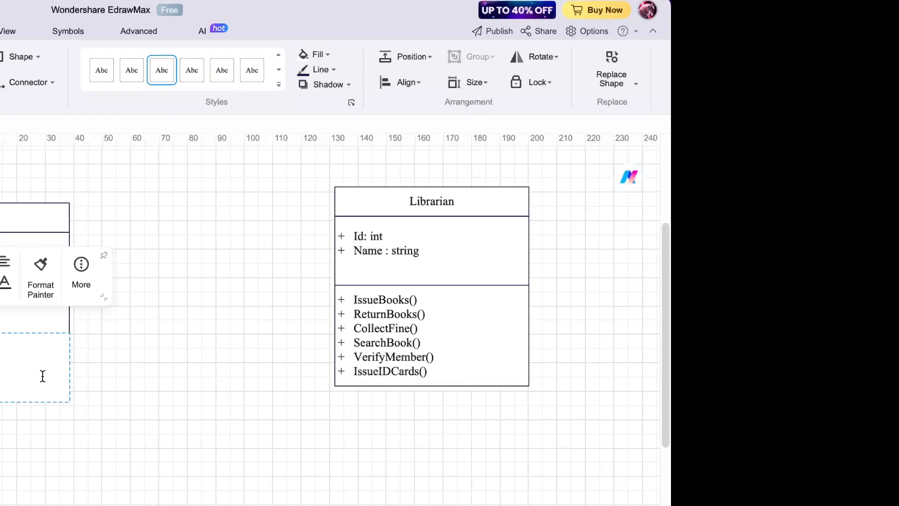
pyautogui.press('Return')
# - Place a new UML class below Librarian, enlarge its attributes area and shift it down
pyautogui.click(1, 436)
pyautogui.scroll(-2, 330, 319)
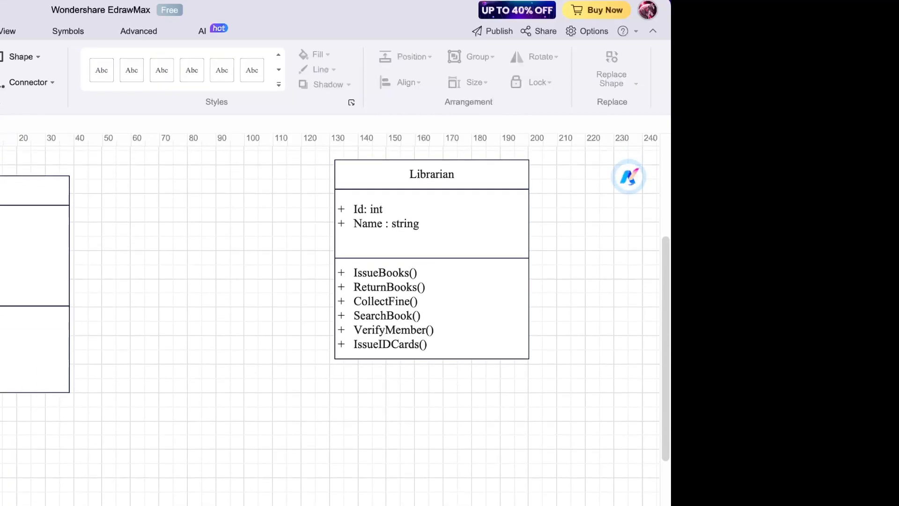
pyautogui.scroll(-1, 330, 319)
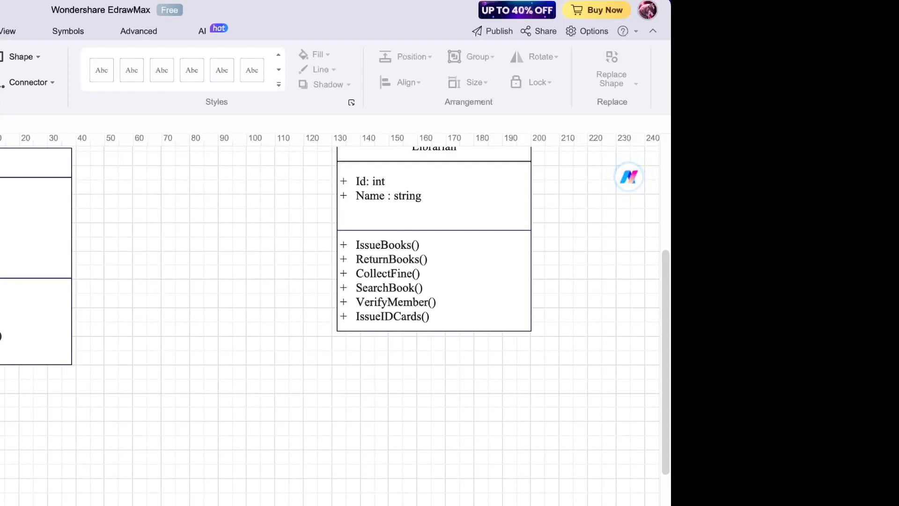
pyautogui.moveTo(0, 421); pyautogui.dragTo(436, 487)
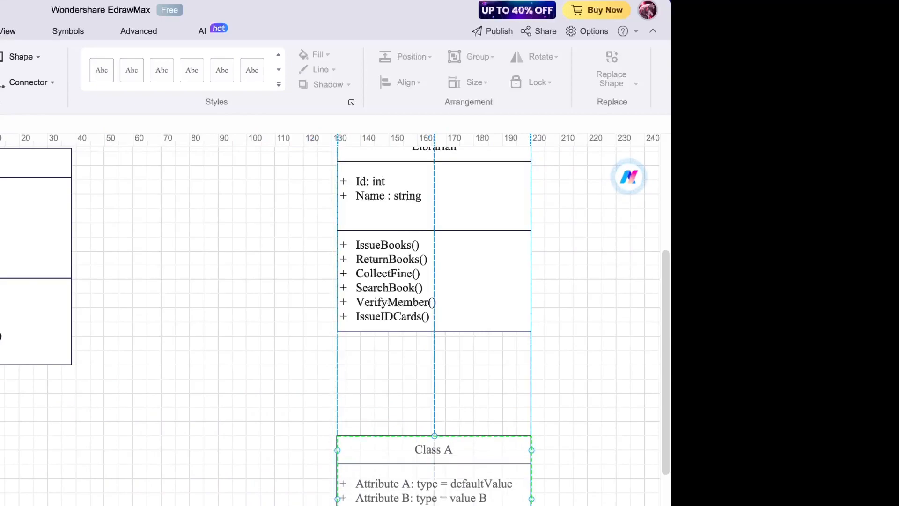
pyautogui.scroll(-3, 573, 484)
pyautogui.moveTo(474, 390); pyautogui.dragTo(474, 410)
pyautogui.moveTo(451, 372); pyautogui.dragTo(454, 393)
# - Title the new class User
pyautogui.doubleClick(430, 330)
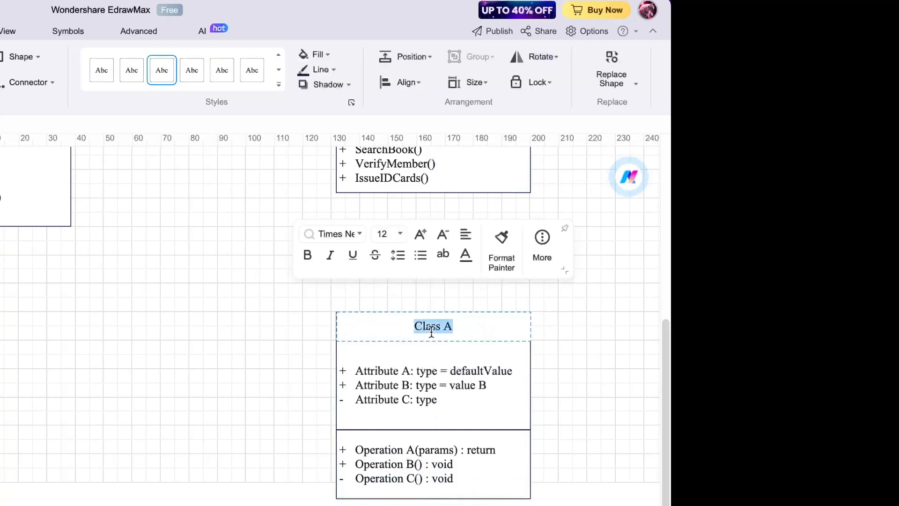
pyautogui.write('User')
pyautogui.press('BackSpace')
pyautogui.press('BackSpace')
pyautogui.write('er')
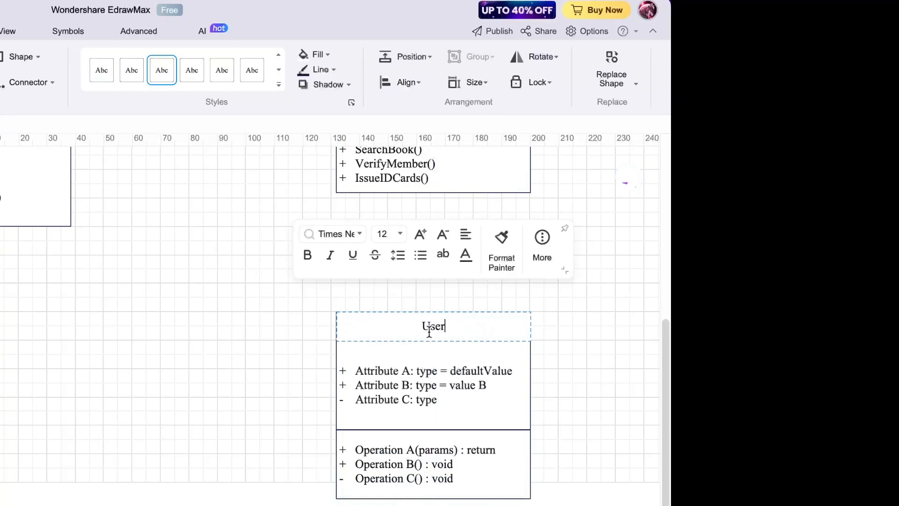
pyautogui.click(389, 363)
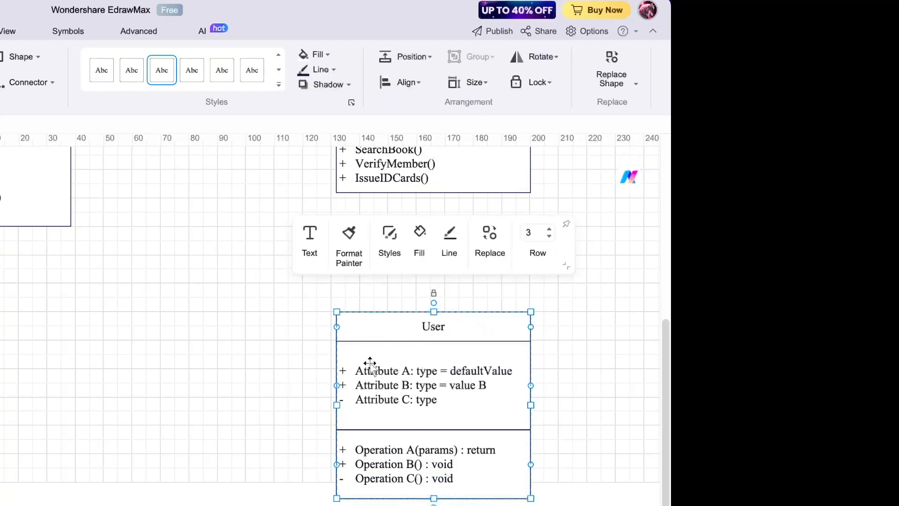
# - Set the User class's first two attributes to UserID: int and UserName: string
pyautogui.doubleClick(368, 366)
pyautogui.click(365, 364)
pyautogui.moveTo(357, 369); pyautogui.dragTo(408, 373)
pyautogui.write('UserI')
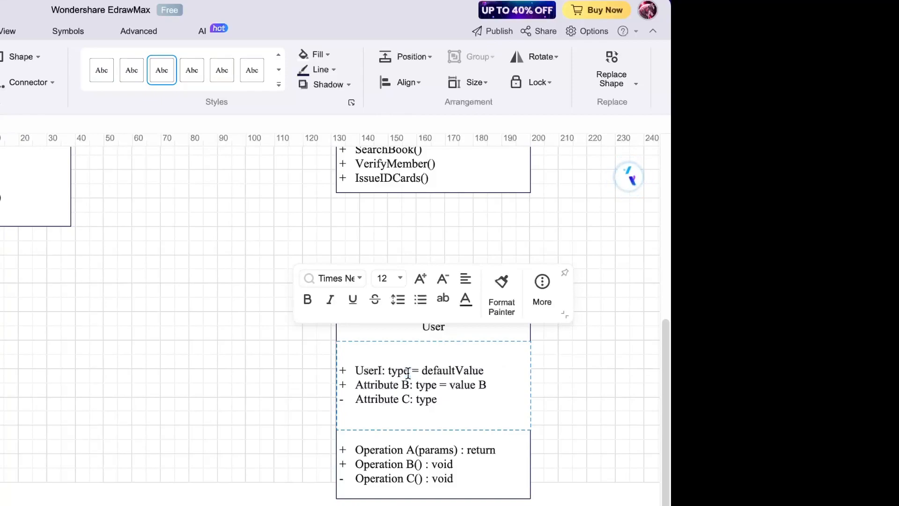
pyautogui.write('D')
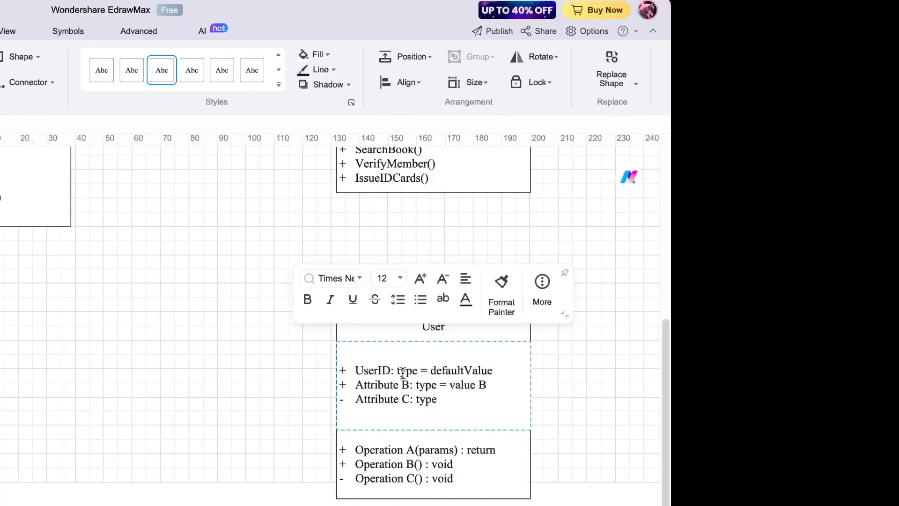
pyautogui.moveTo(396, 370); pyautogui.dragTo(498, 369)
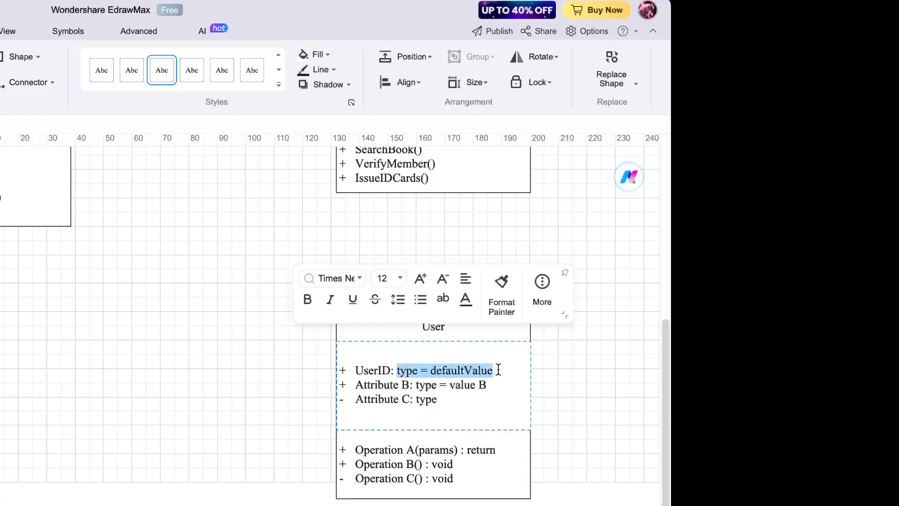
pyautogui.write('int')
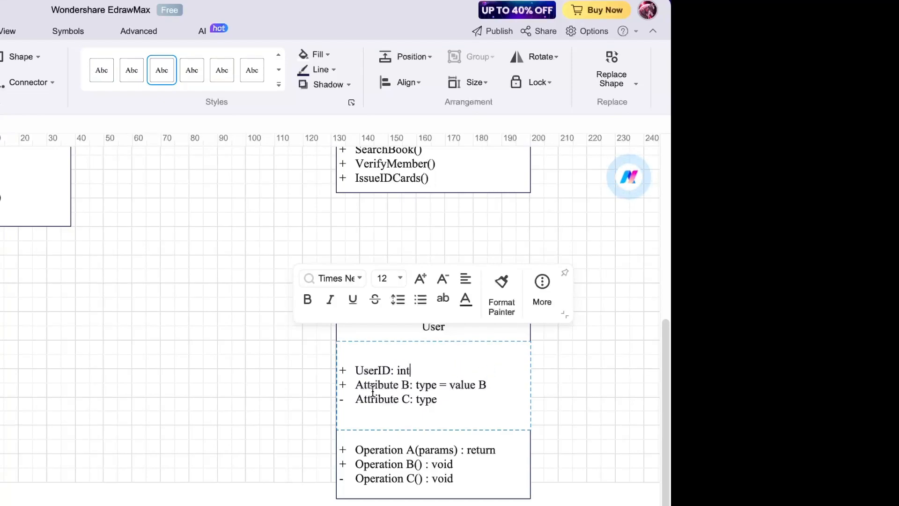
pyautogui.moveTo(356, 384); pyautogui.dragTo(406, 385)
pyautogui.write('User')
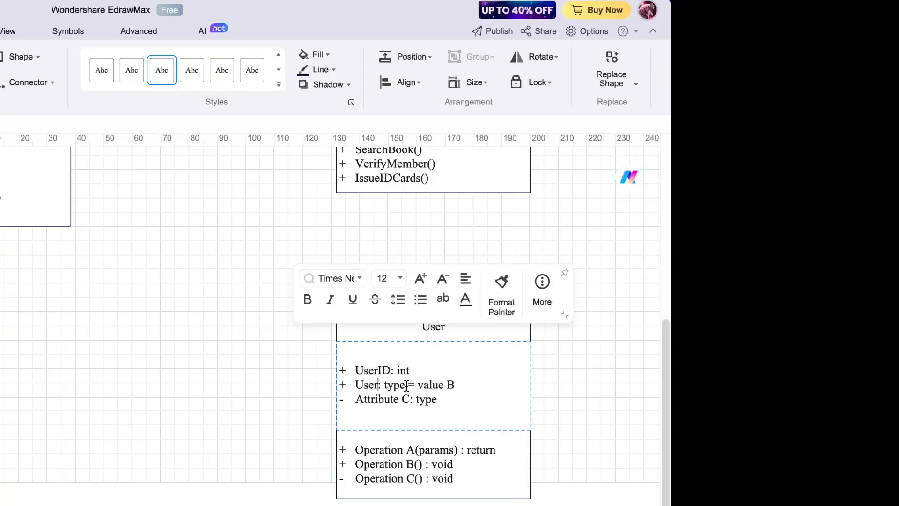
pyautogui.write('NAme')
pyautogui.press('Left')
pyautogui.press('Left')
pyautogui.press('BackSpace')
pyautogui.write('a')
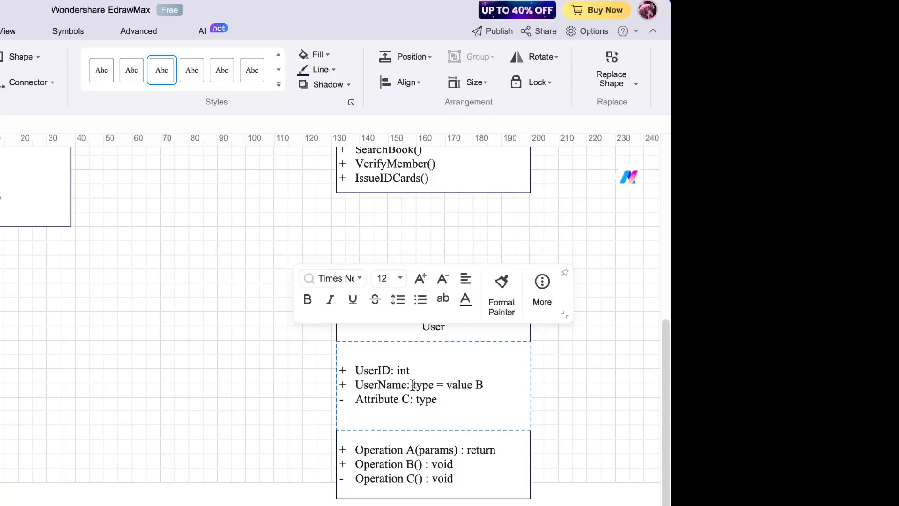
pyautogui.moveTo(412, 385); pyautogui.dragTo(487, 378)
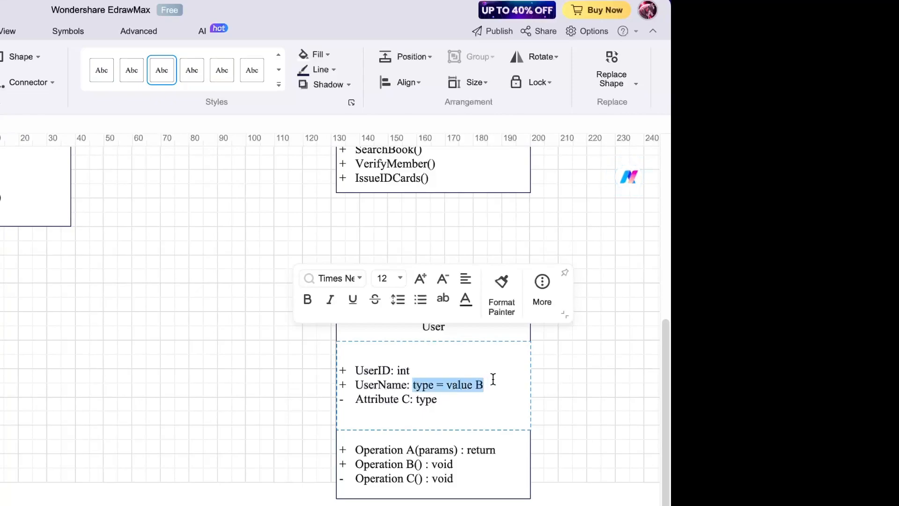
pyautogui.write('string')
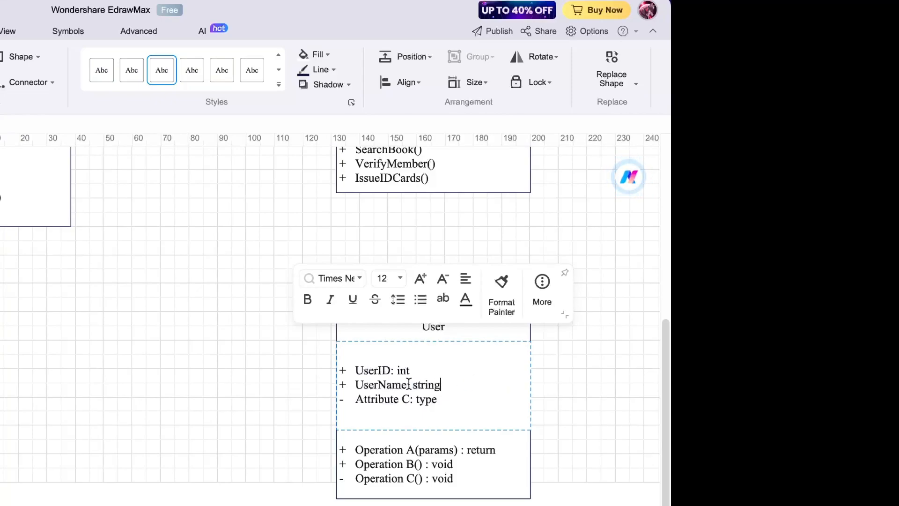
# - Change the third attribute to + UserAddress: string and add + PhoneNo: int
pyautogui.click(345, 399)
pyautogui.press('BackSpace')
pyautogui.write('+')
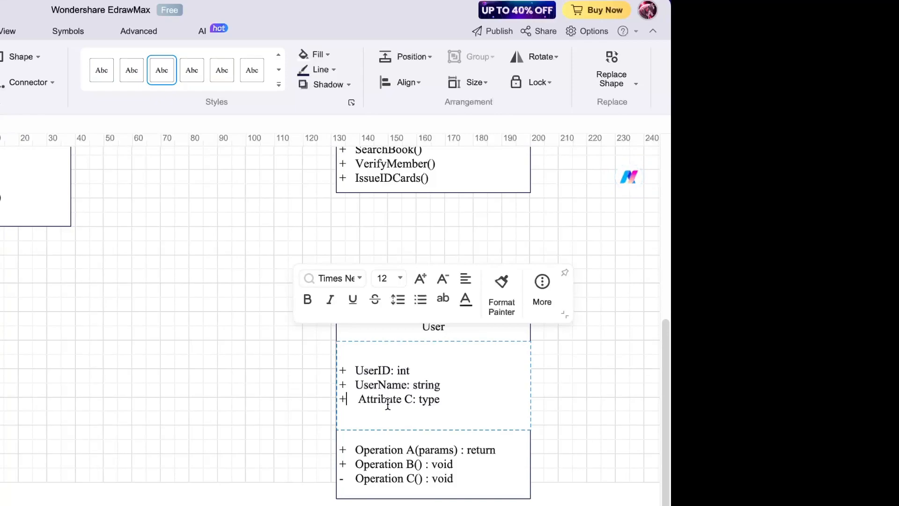
pyautogui.moveTo(359, 399); pyautogui.dragTo(413, 399)
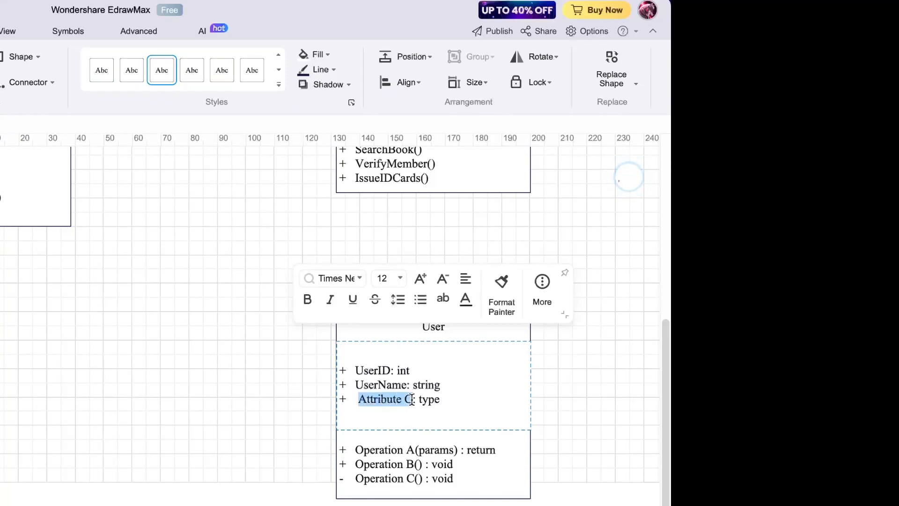
pyautogui.press('BackSpace')
pyautogui.write('User')
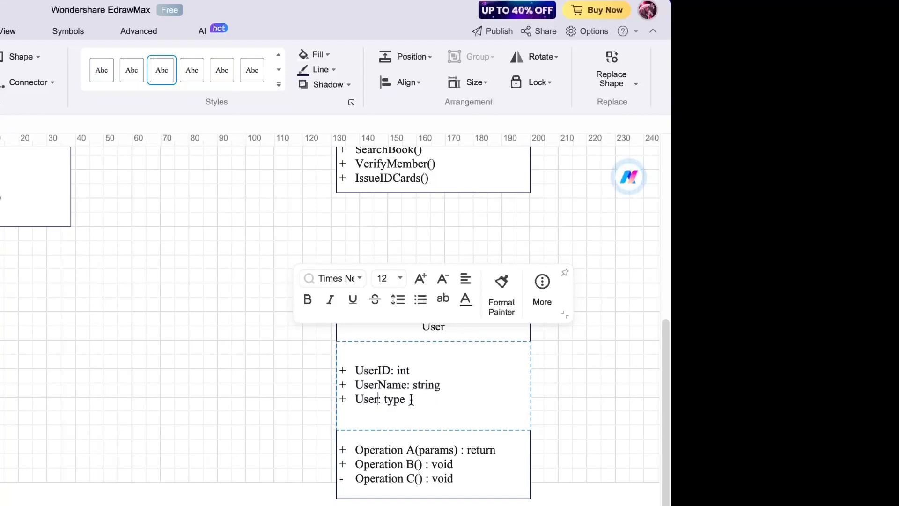
pyautogui.write('Address')
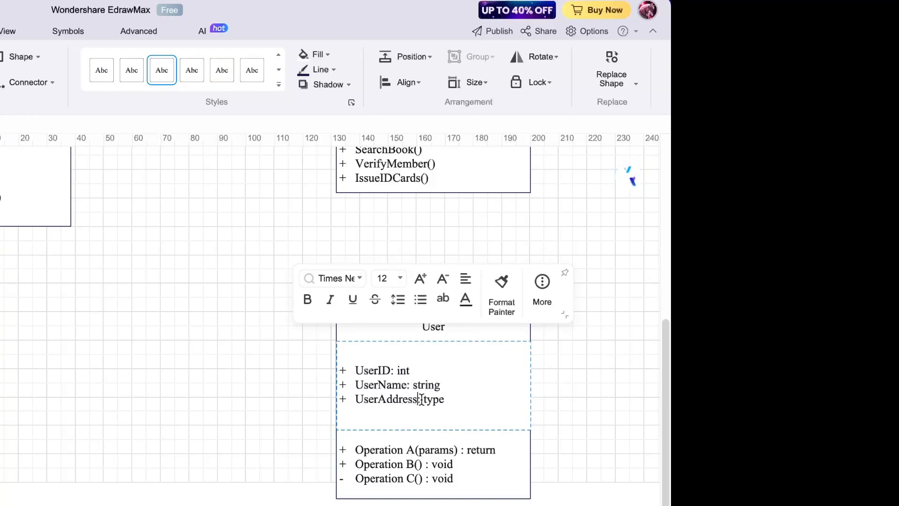
pyautogui.doubleClick(424, 399)
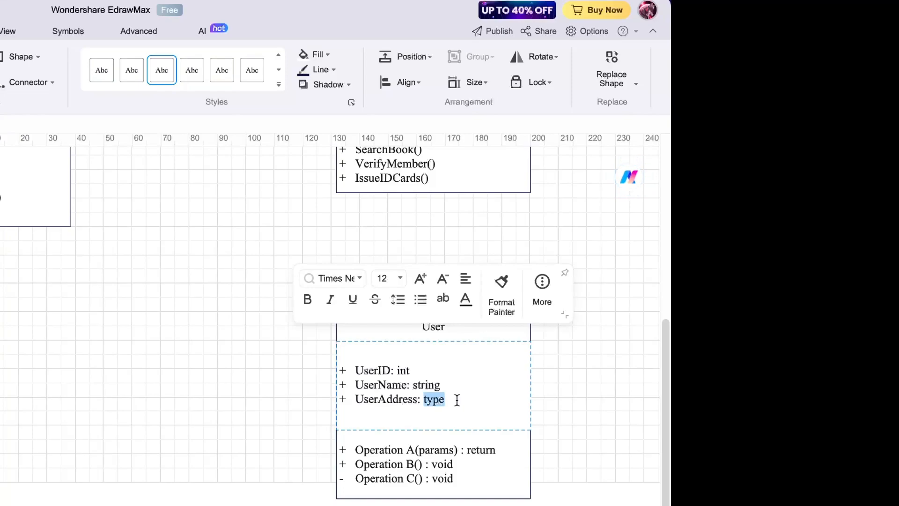
pyautogui.write('string')
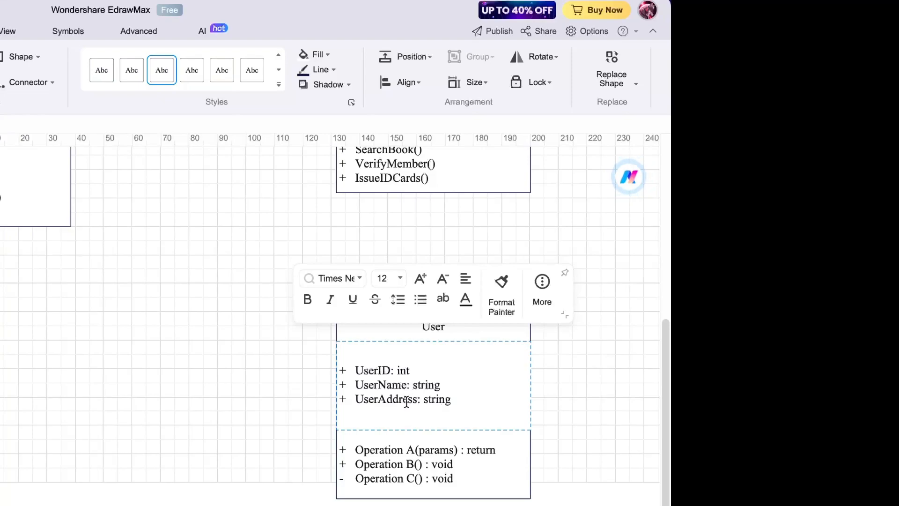
pyautogui.press('Return')
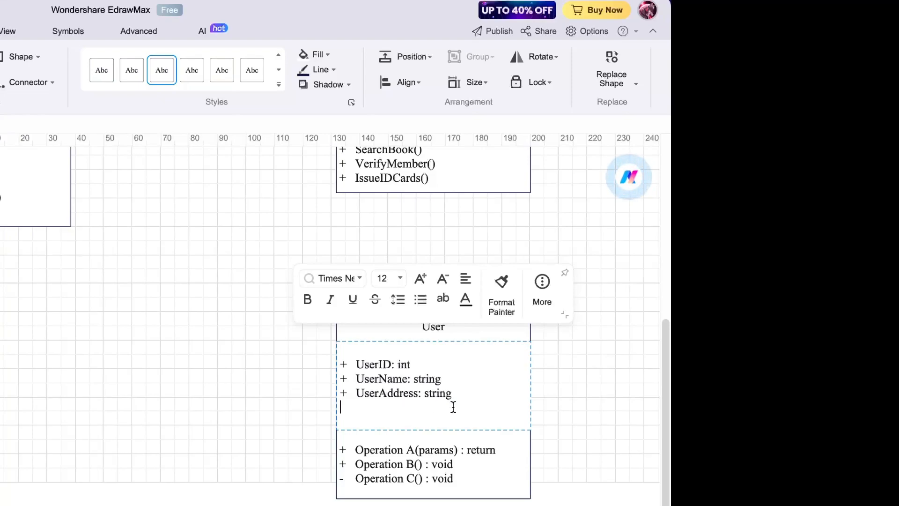
pyautogui.write('+ ')
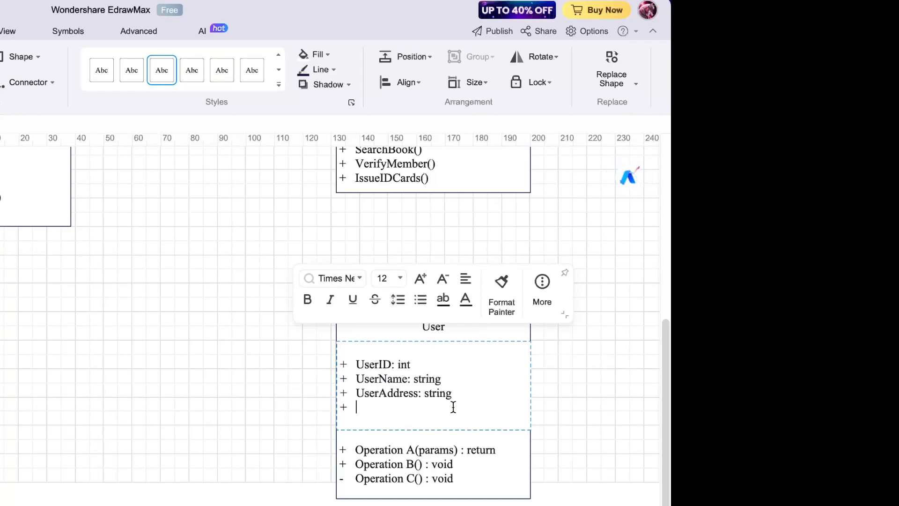
pyautogui.write('Ph')
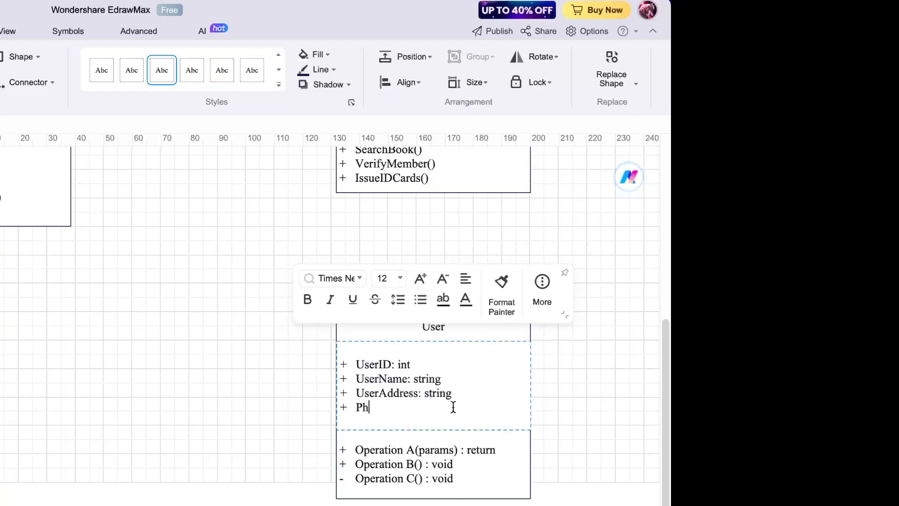
pyautogui.write('one')
pyautogui.write('No')
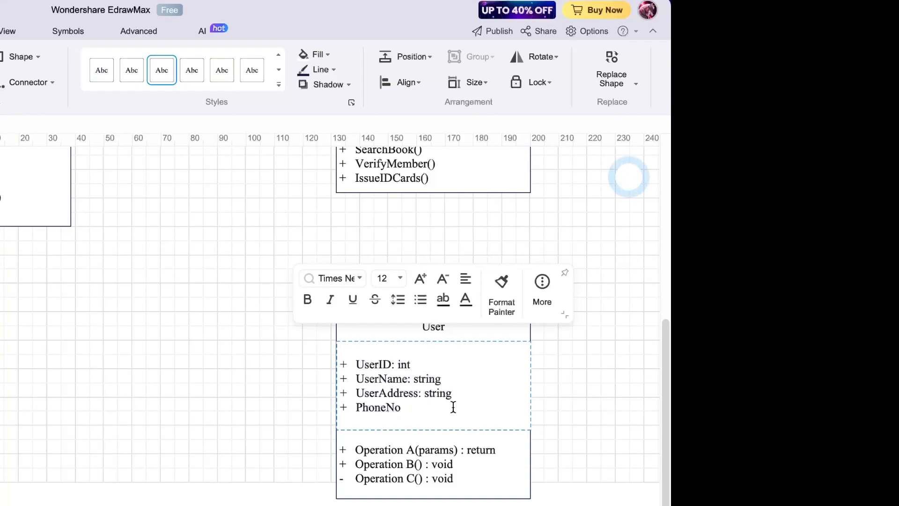
pyautogui.write(': int')
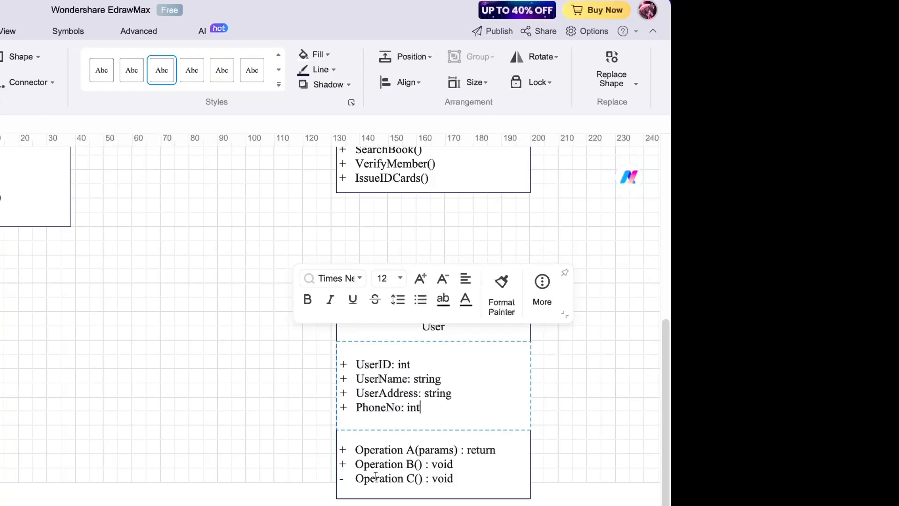
pyautogui.scroll(-2, 375, 476)
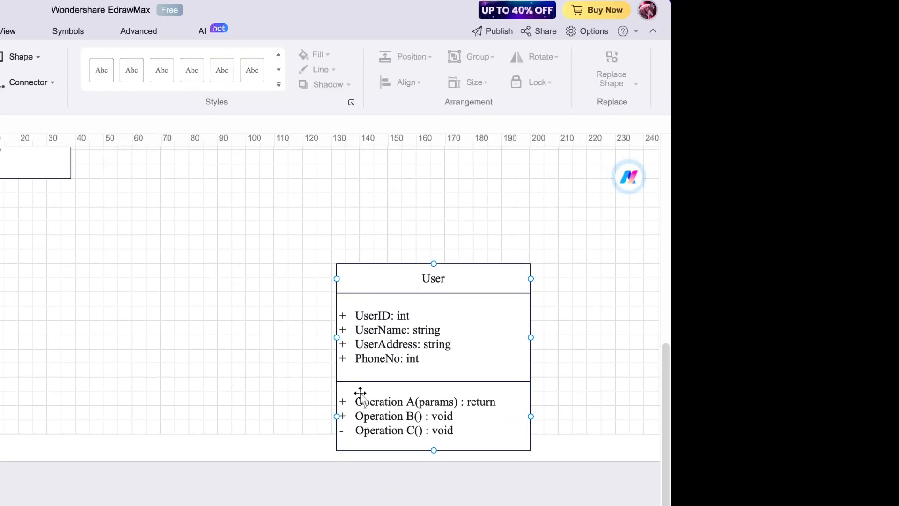
pyautogui.click(394, 403)
pyautogui.click(393, 402)
pyautogui.click(366, 402)
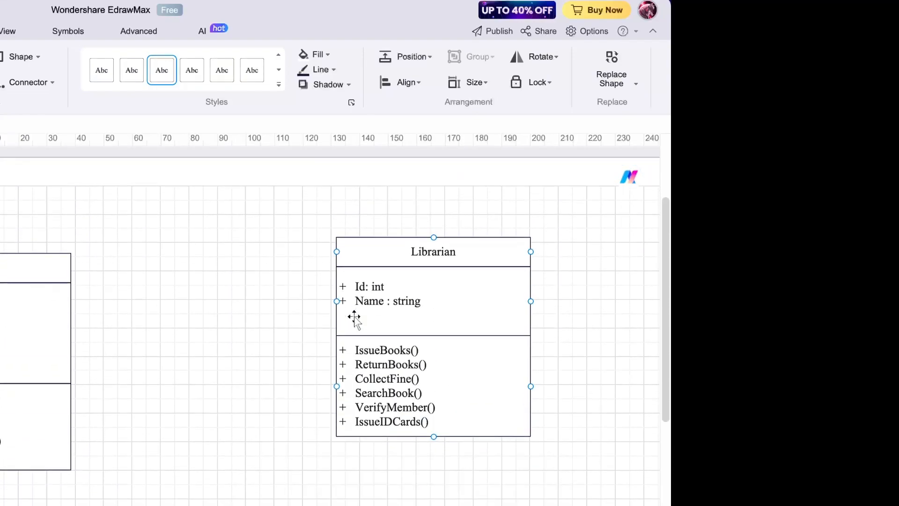
pyautogui.scroll(-5, 353, 316)
pyautogui.click(352, 315)
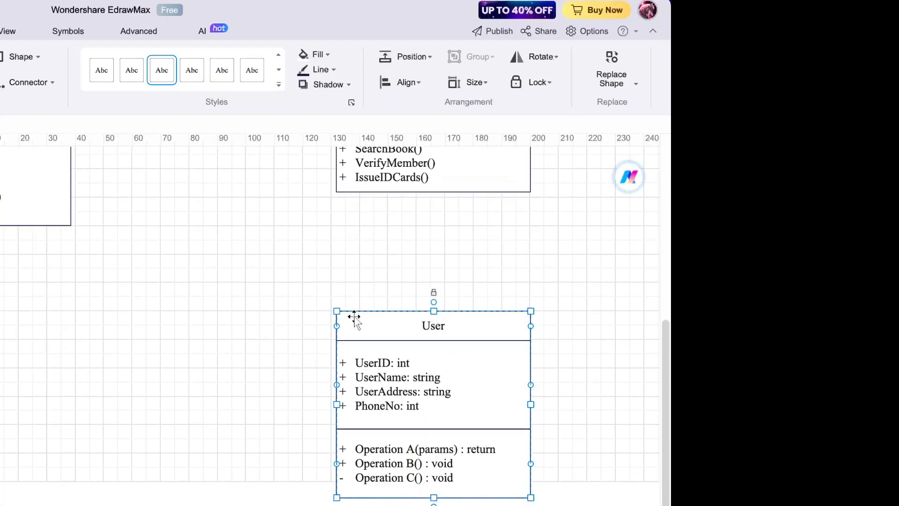
# - Rename Operation A to ReceiveBooks() and strip its parameters and return type
pyautogui.doubleClick(364, 449)
pyautogui.click(356, 449)
pyautogui.moveTo(356, 448); pyautogui.dragTo(413, 450)
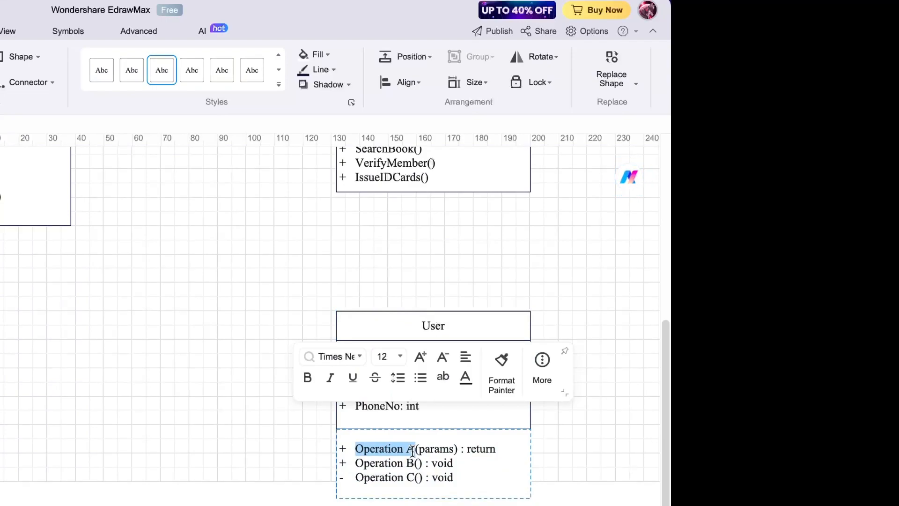
pyautogui.write('Issu')
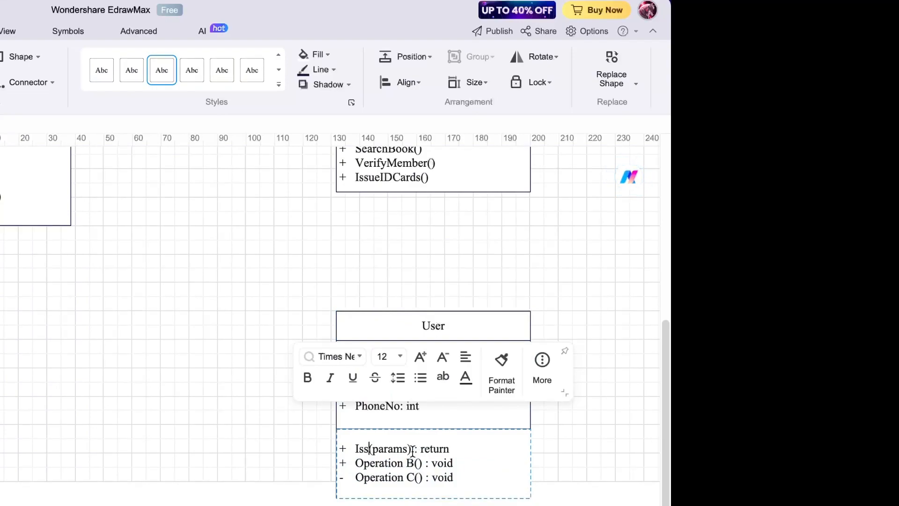
pyautogui.write('e')
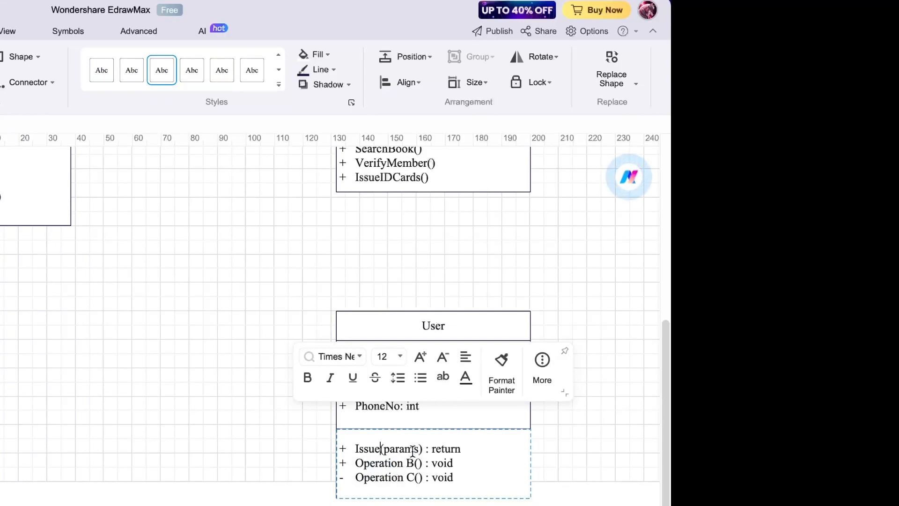
pyautogui.press('capslock')
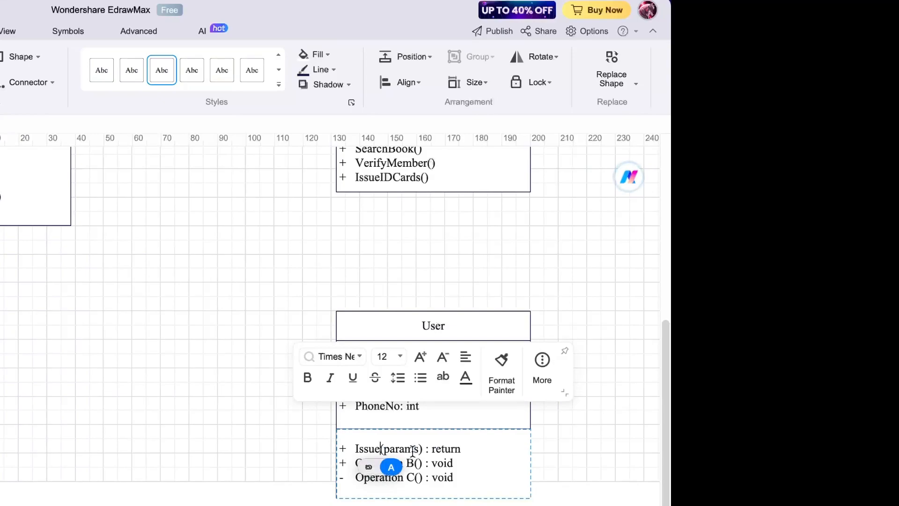
pyautogui.press('BackSpace')
pyautogui.press('BackSpace')
pyautogui.press('BackSpace')
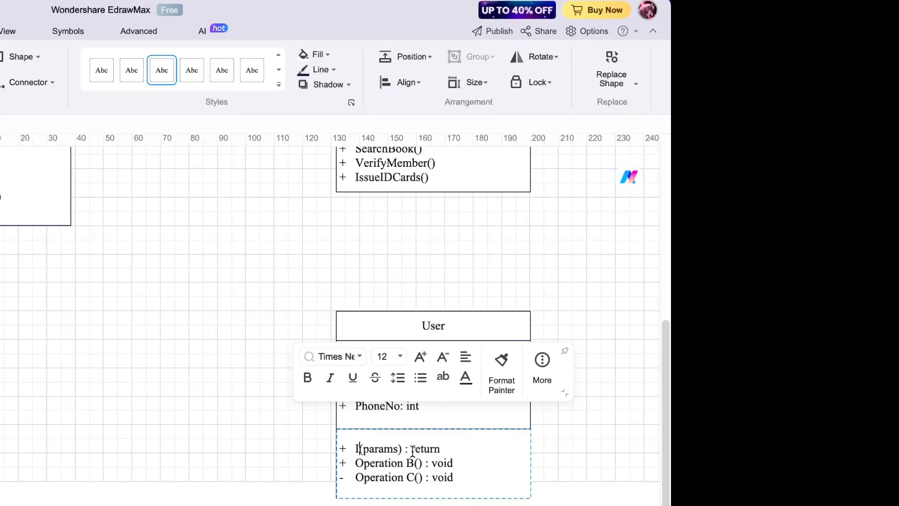
pyautogui.write('Re')
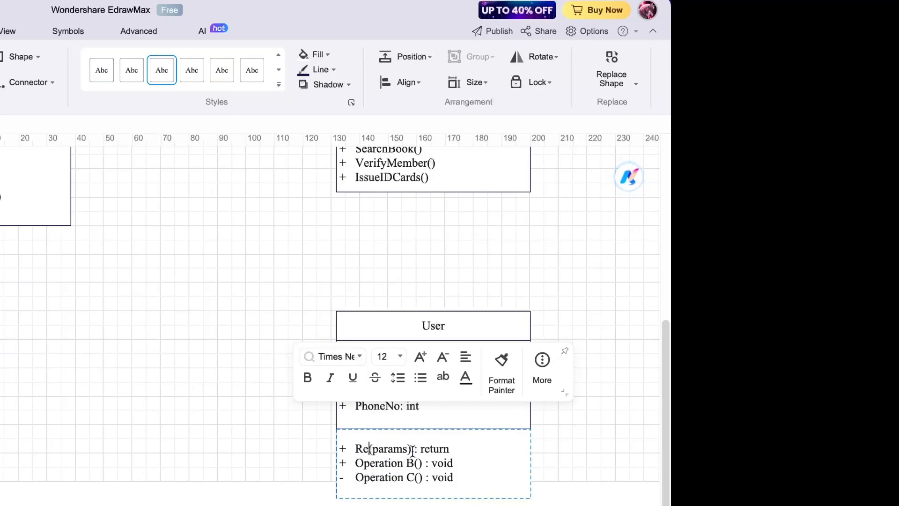
pyautogui.write('ceive')
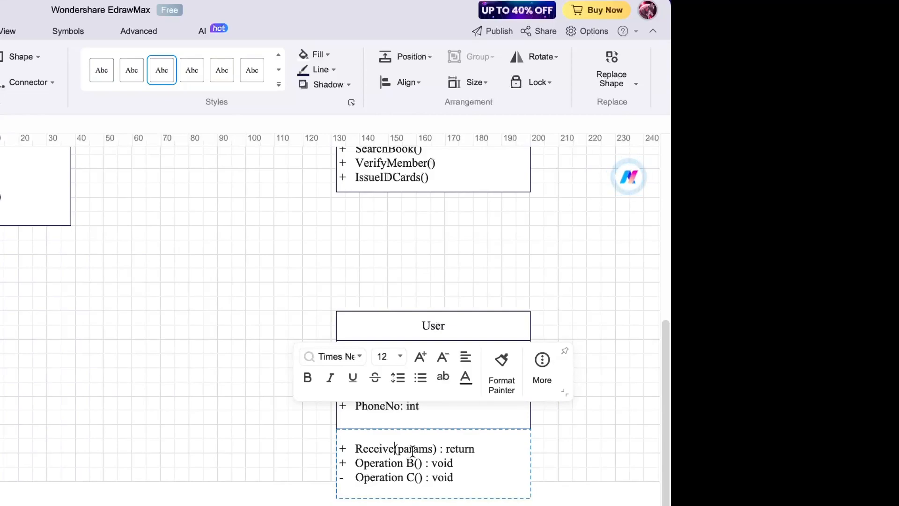
pyautogui.write('Books')
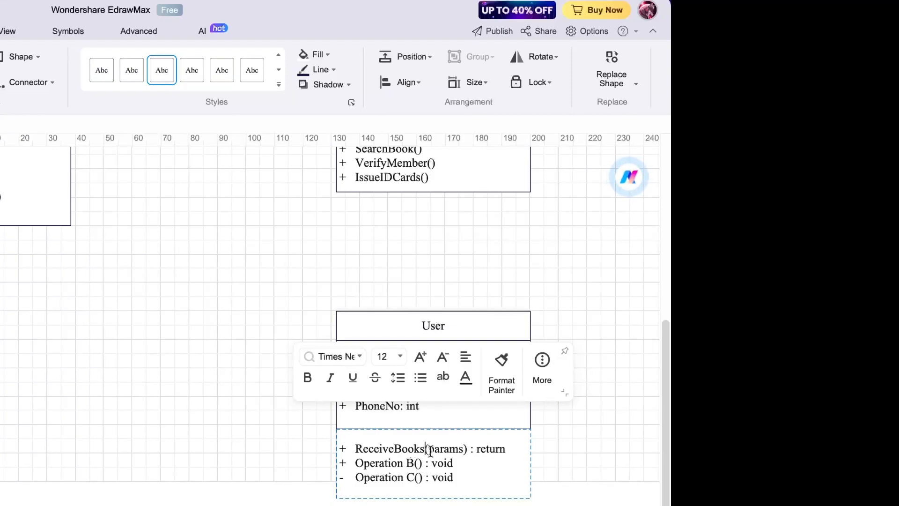
pyautogui.click(514, 451)
pyautogui.press('BackSpace')
pyautogui.press('BackSpace')
pyautogui.press('BackSpace')
pyautogui.press('BackSpace')
pyautogui.press('BackSpace')
pyautogui.press('BackSpace')
pyautogui.press('BackSpace')
pyautogui.press('BackSpace')
pyautogui.press('BackSpace')
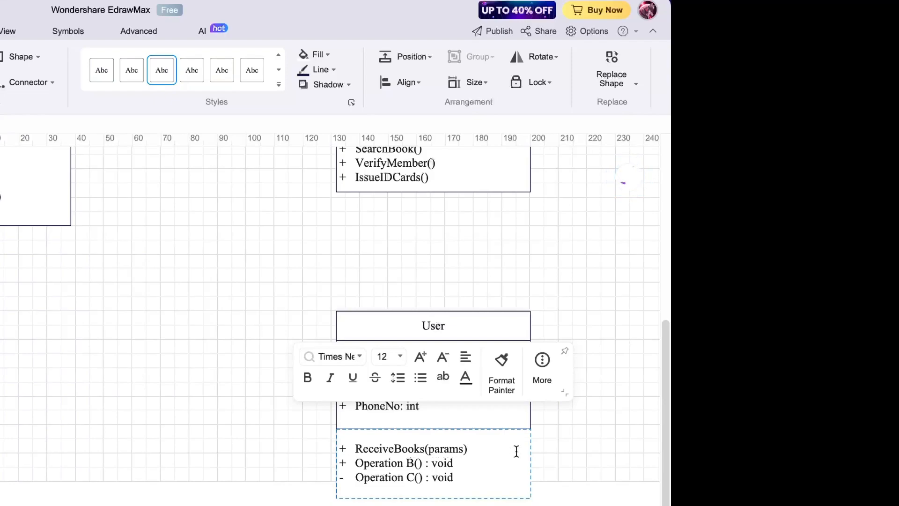
pyautogui.click(463, 451)
pyautogui.press('BackSpace')
pyautogui.press('BackSpace')
pyautogui.press('BackSpace')
pyautogui.press('BackSpace')
pyautogui.press('BackSpace')
pyautogui.press('BackSpace')
# - Rename Operation B to ReturnBooks() and delete its void return type
pyautogui.moveTo(355, 462); pyautogui.dragTo(410, 465)
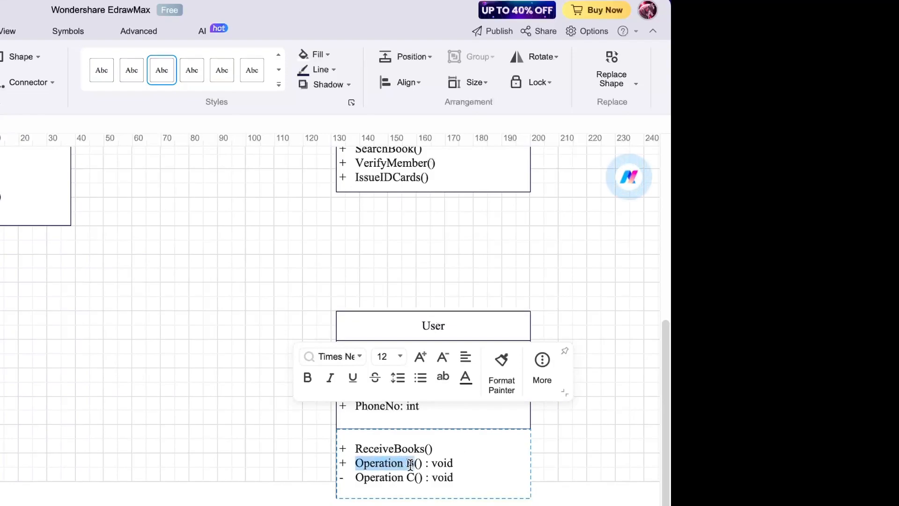
pyautogui.write('Ret')
pyautogui.write('urn')
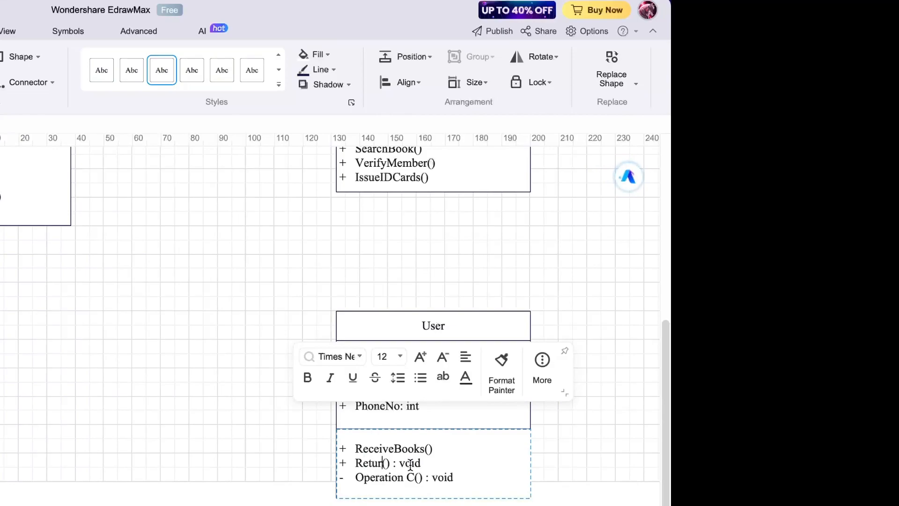
pyautogui.write('Books')
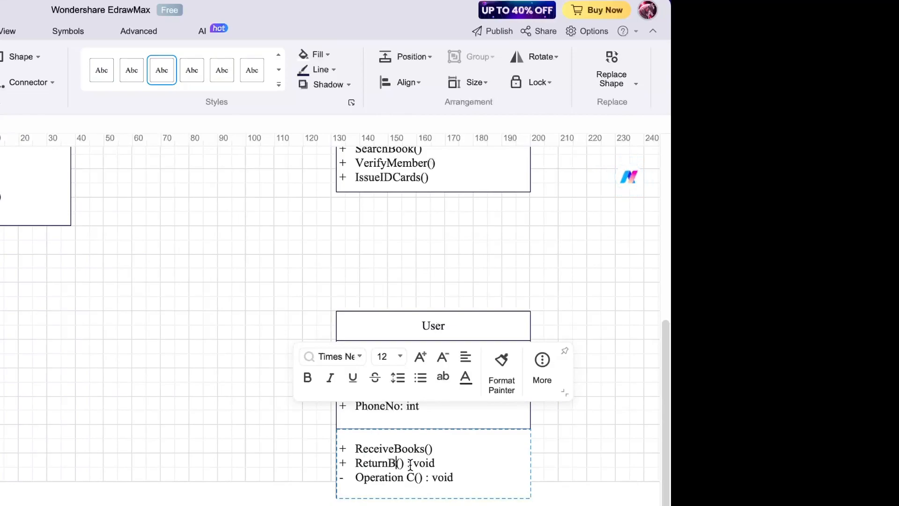
pyautogui.moveTo(429, 463); pyautogui.dragTo(468, 464)
pyautogui.press('BackSpace')
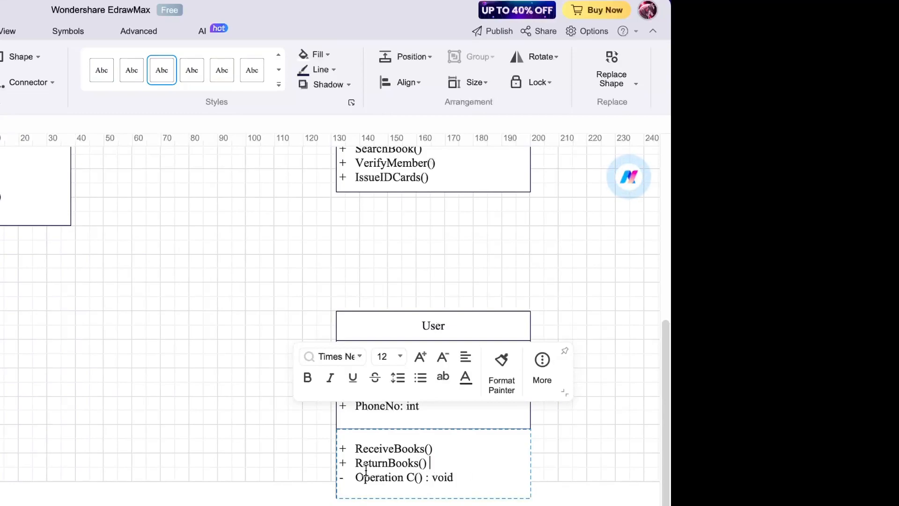
# - Make the third operation public PayFine() with no return type, then start a new line
pyautogui.click(343, 477)
pyautogui.press('BackSpace')
pyautogui.write('+')
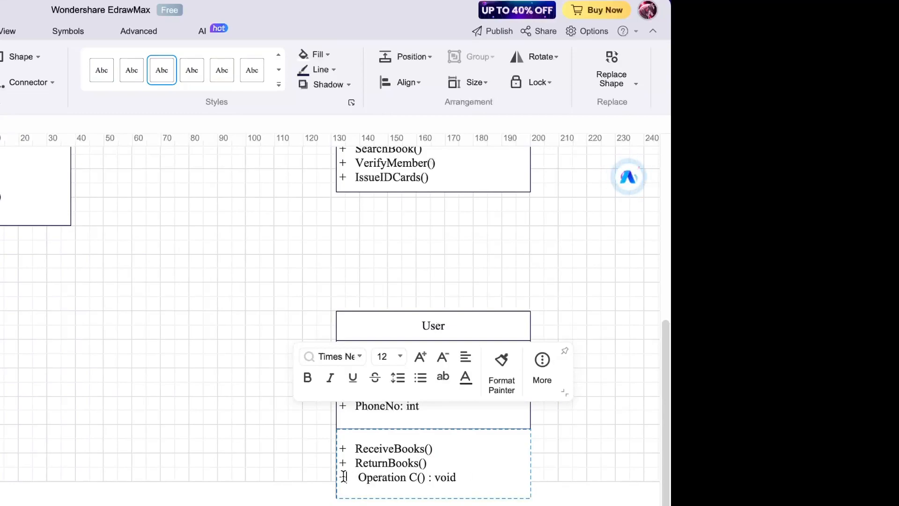
pyautogui.click(357, 476)
pyautogui.press('BackSpace')
pyautogui.moveTo(356, 477); pyautogui.dragTo(411, 477)
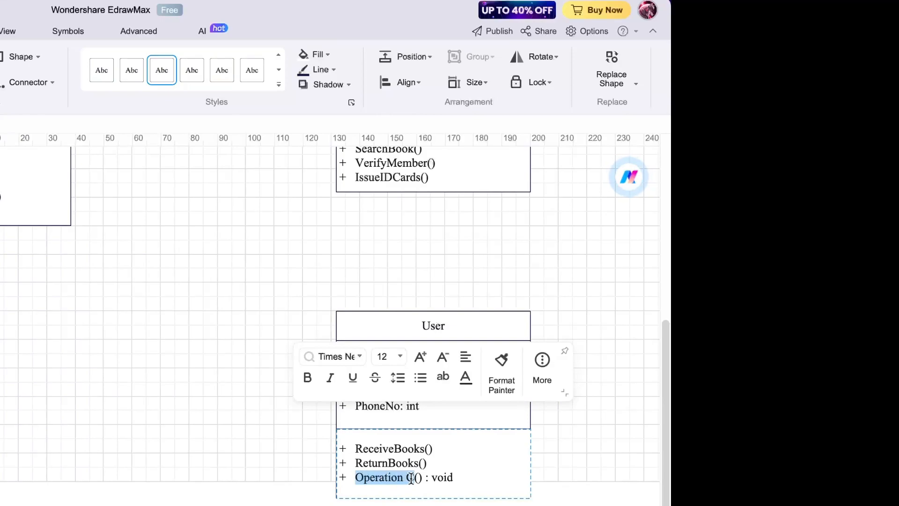
pyautogui.write('Pay')
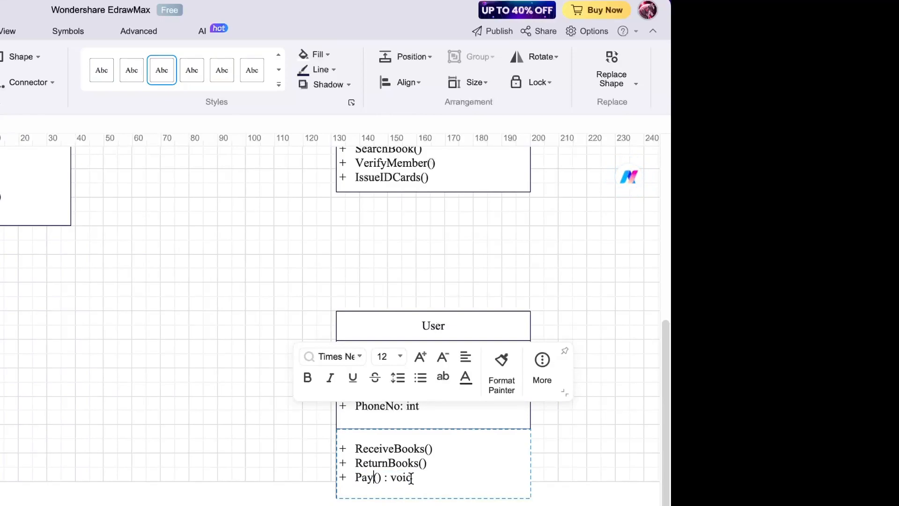
pyautogui.write('Fine')
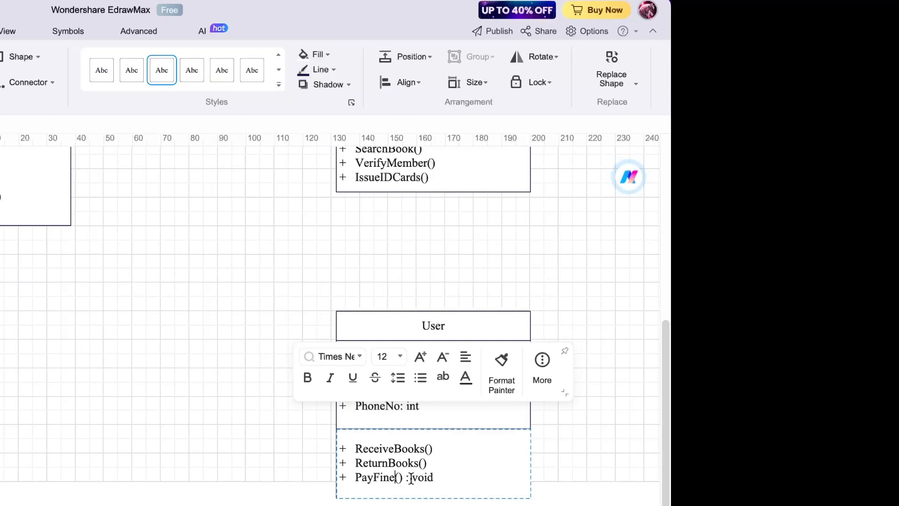
pyautogui.moveTo(406, 478); pyautogui.dragTo(434, 482)
pyautogui.press('BackSpace')
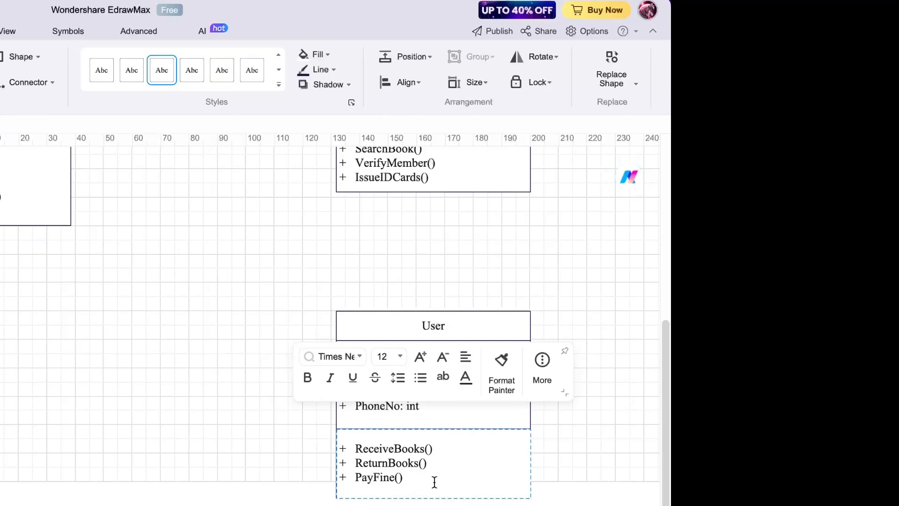
pyautogui.press('Return')
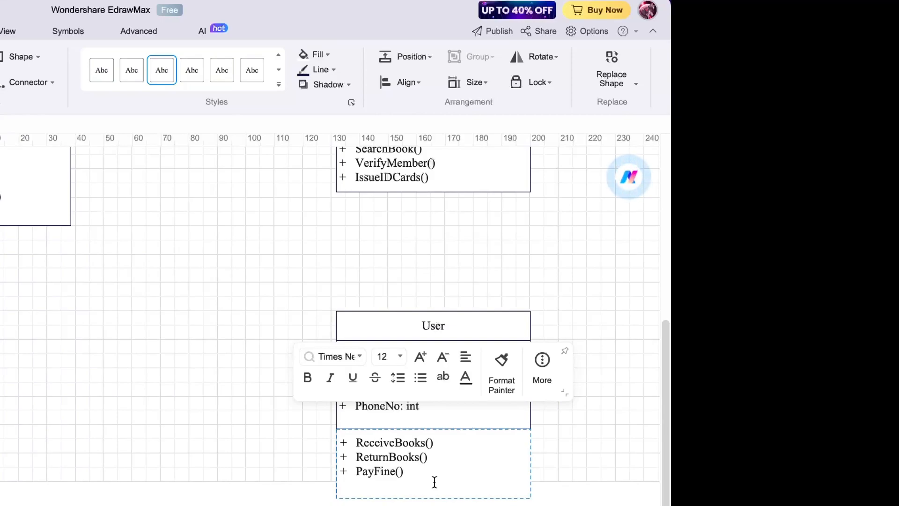
# - Add public operations + AddNewUser(), + DeleteUser() and + UpdateDetails(), then begin another + line
pyautogui.write('+')
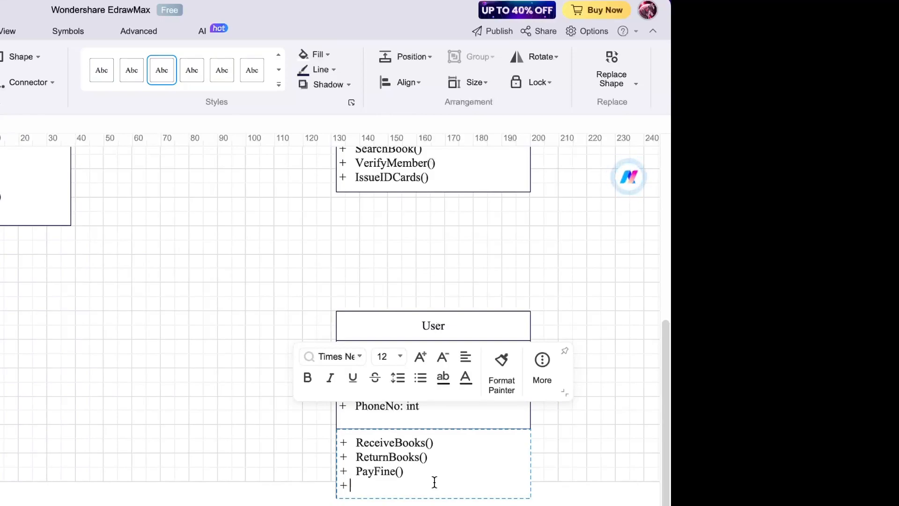
pyautogui.write(' Ad')
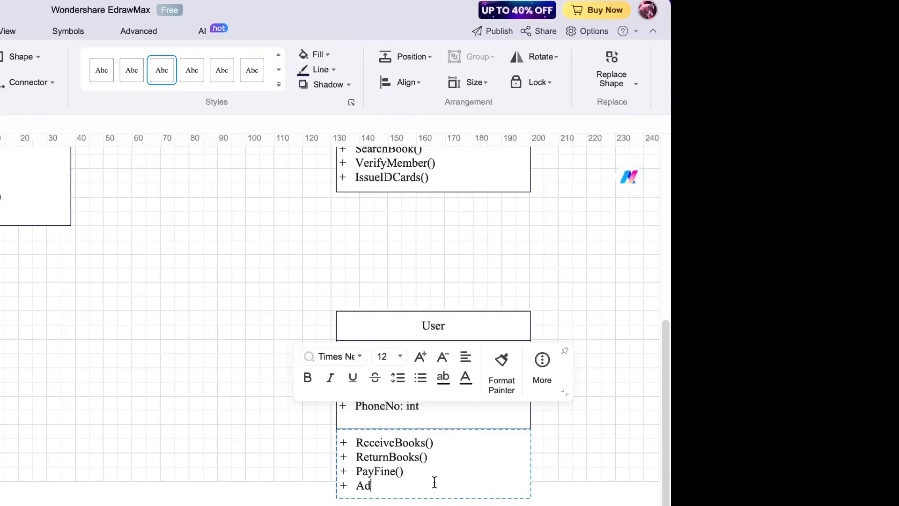
pyautogui.write('dNewUser()')
pyautogui.press('Return')
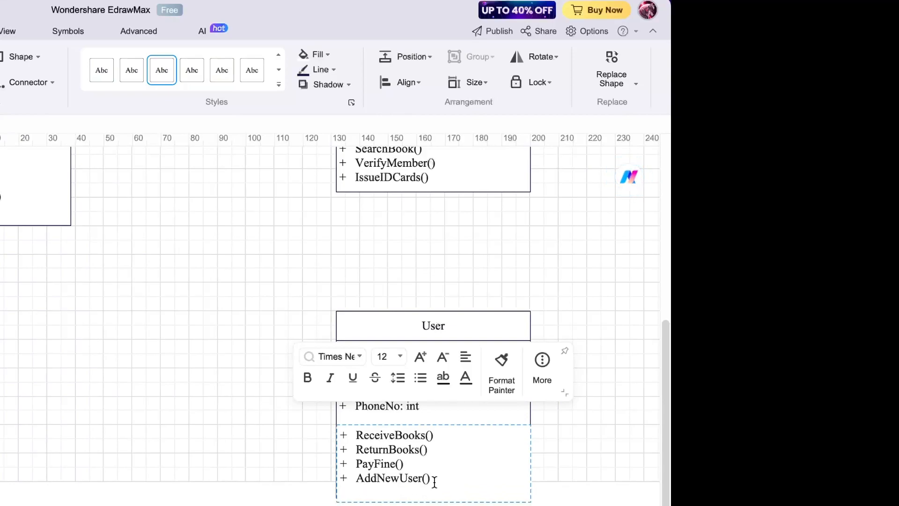
pyautogui.write('+ Delete')
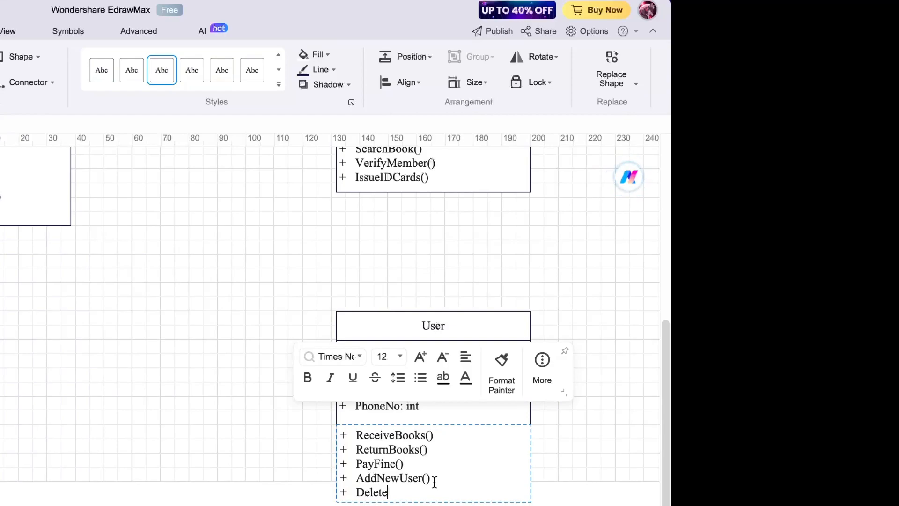
pyautogui.write('User()')
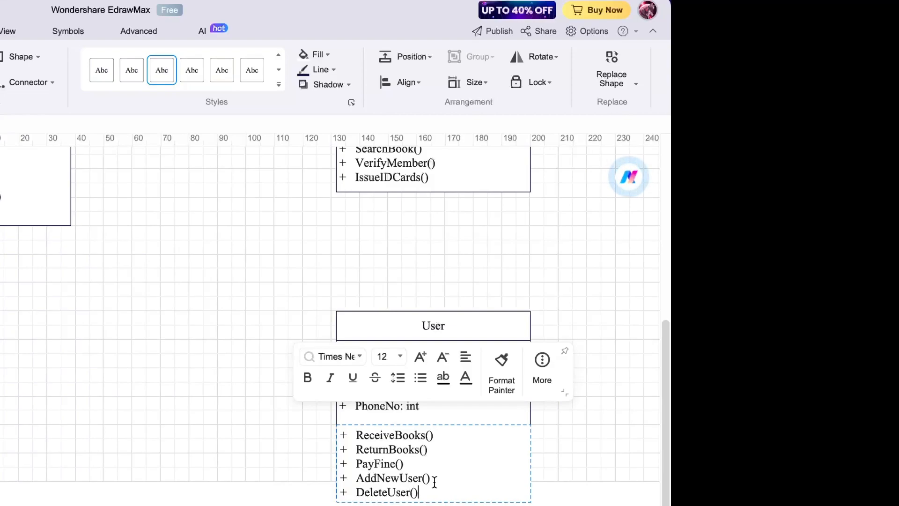
pyautogui.press('Return')
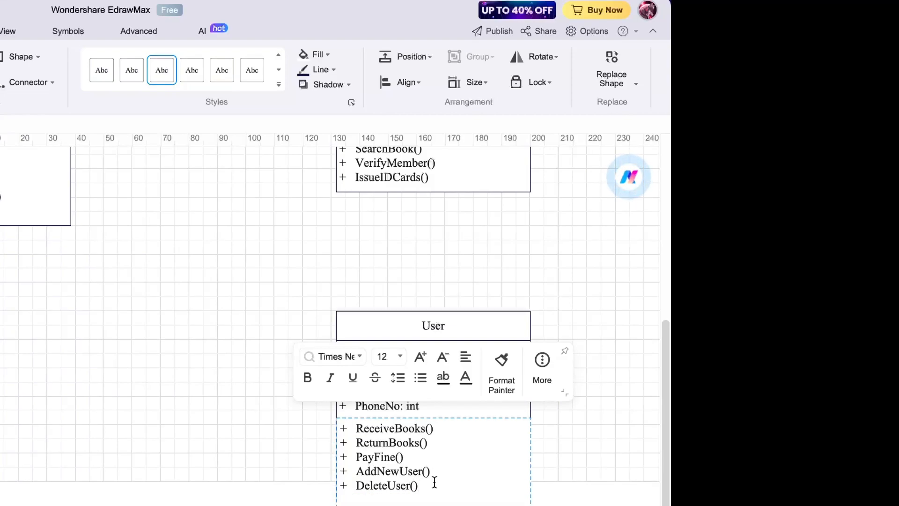
pyautogui.write('+')
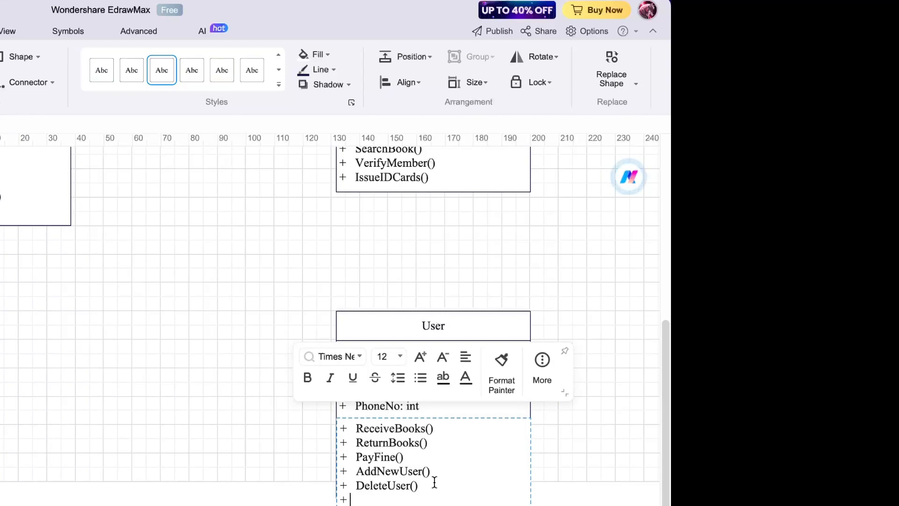
pyautogui.write(' Up')
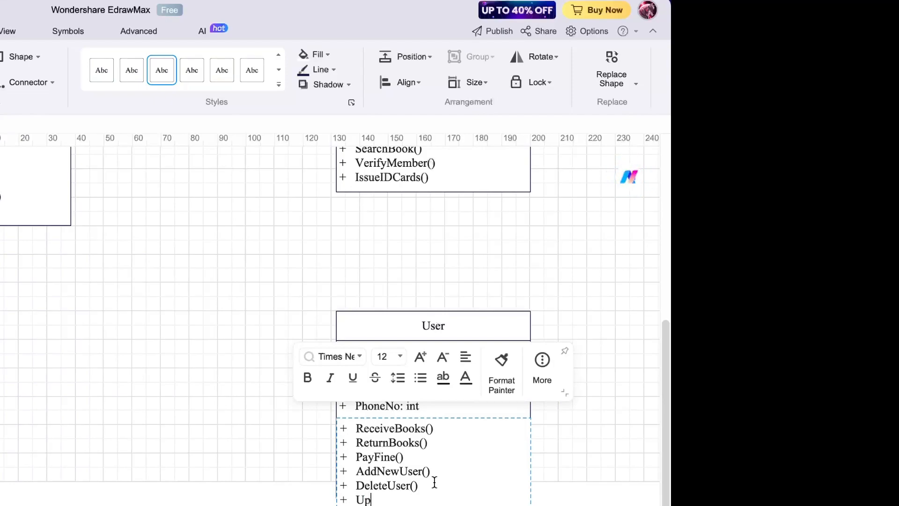
pyautogui.write('dateDetails)')
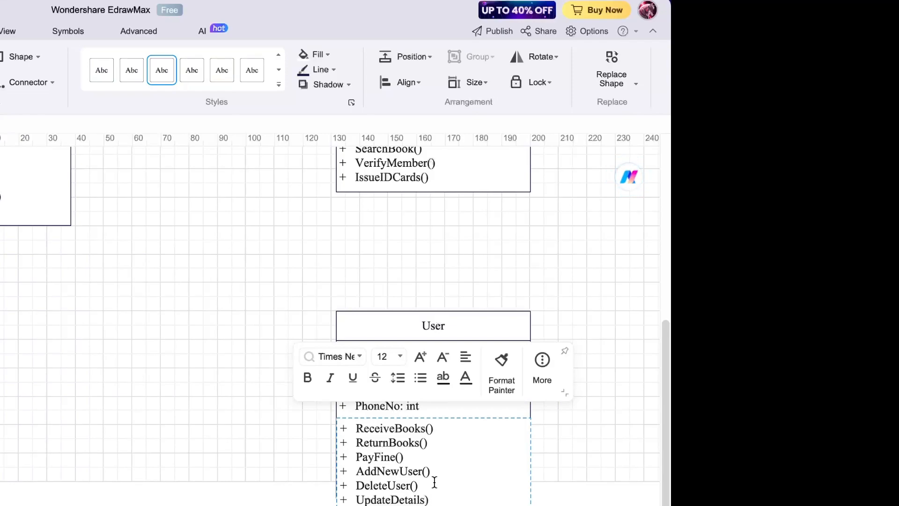
pyautogui.press('BackSpace')
pyautogui.write('()')
pyautogui.press('Return')
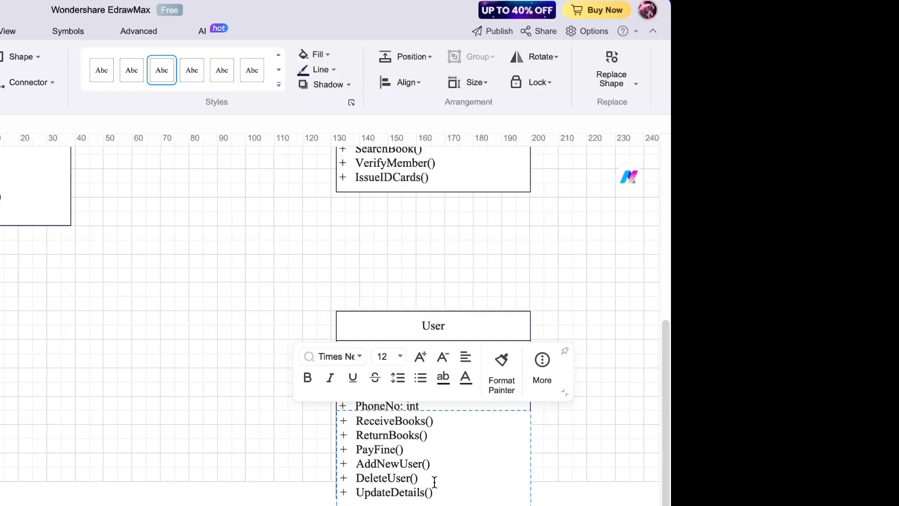
pyautogui.write('+')
# - Exit text editing and scroll the canvas to review the Books, Librarian and User classes
pyautogui.click(595, 491)
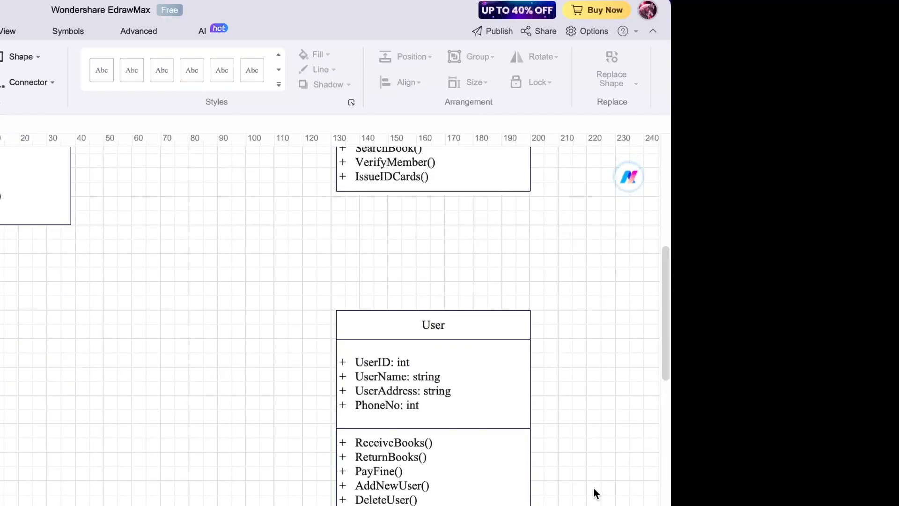
pyautogui.scroll(-1, 595, 491)
pyautogui.scroll(3, 594, 492)
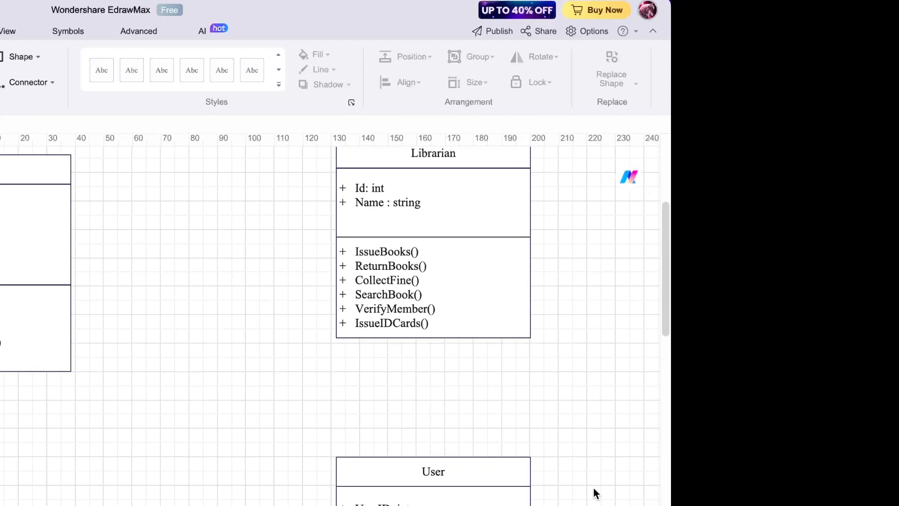
pyautogui.hscroll(-3, 339, 411)
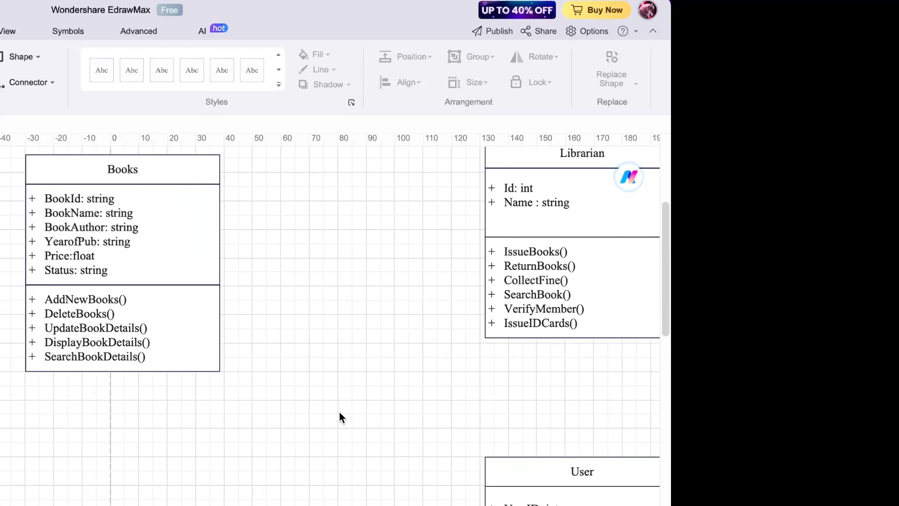
pyautogui.hscroll(5, 339, 411)
pyautogui.hscroll(1, 339, 411)
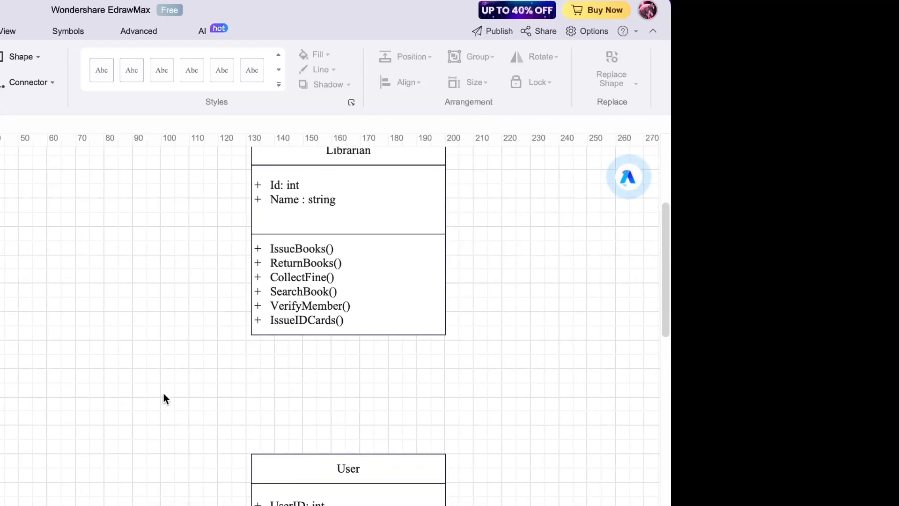
pyautogui.scroll(-2, 138, 384)
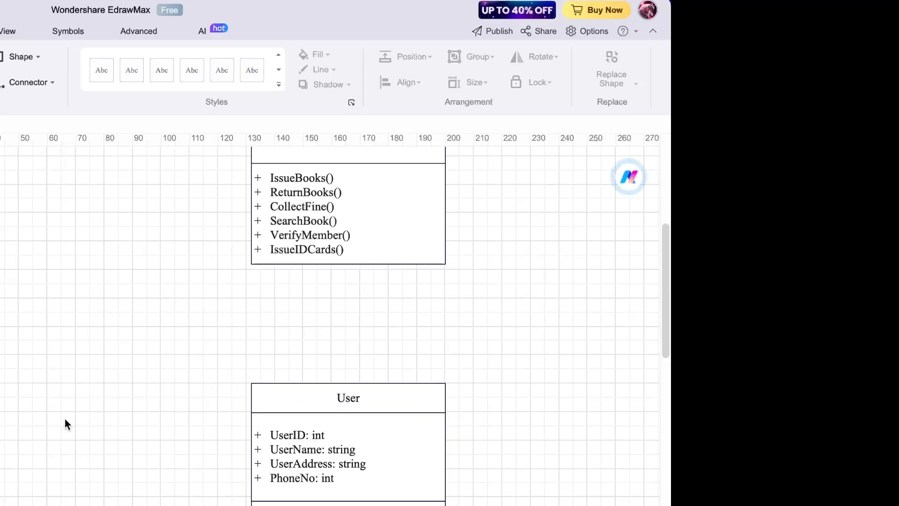
pyautogui.hscroll(-3, 65, 423)
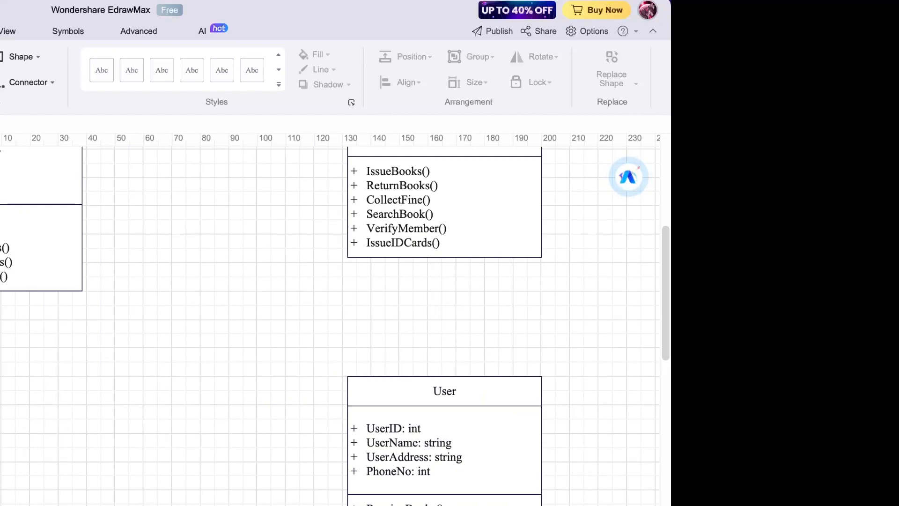
pyautogui.scroll(4, 330, 326)
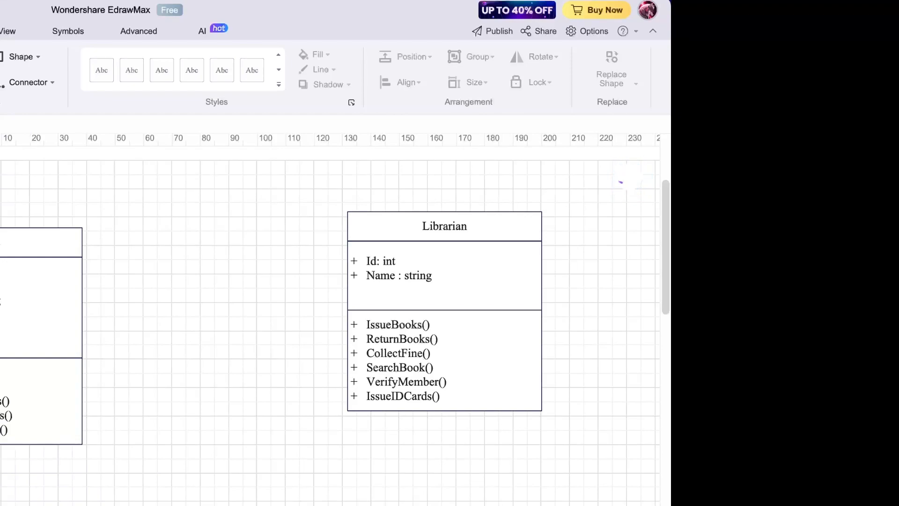
# - Resize the left three-row class box by dragging its edge handles
pyautogui.click(9, 398)
pyautogui.scroll(-4, 330, 323)
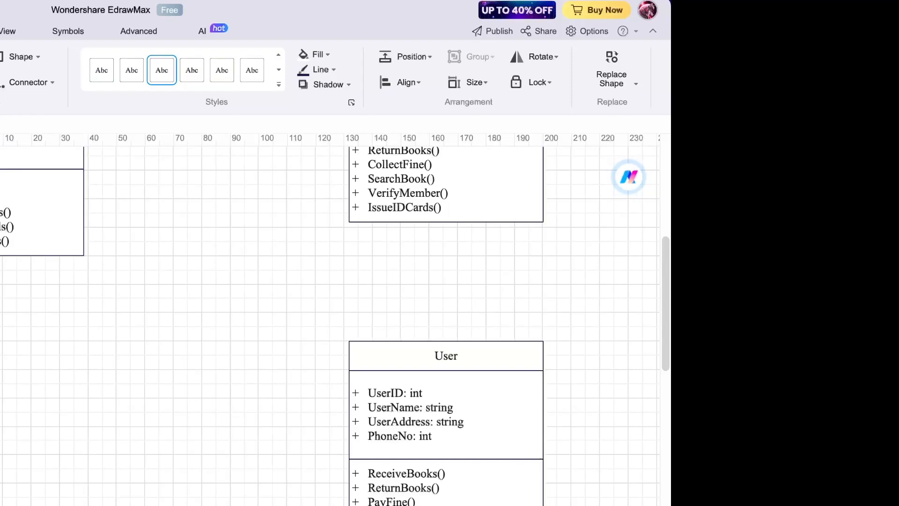
pyautogui.moveTo(0, 305); pyautogui.dragTo(3, 306)
pyautogui.moveTo(0, 172); pyautogui.dragTo(0, 293)
pyautogui.moveTo(4, 367); pyautogui.dragTo(0, 367)
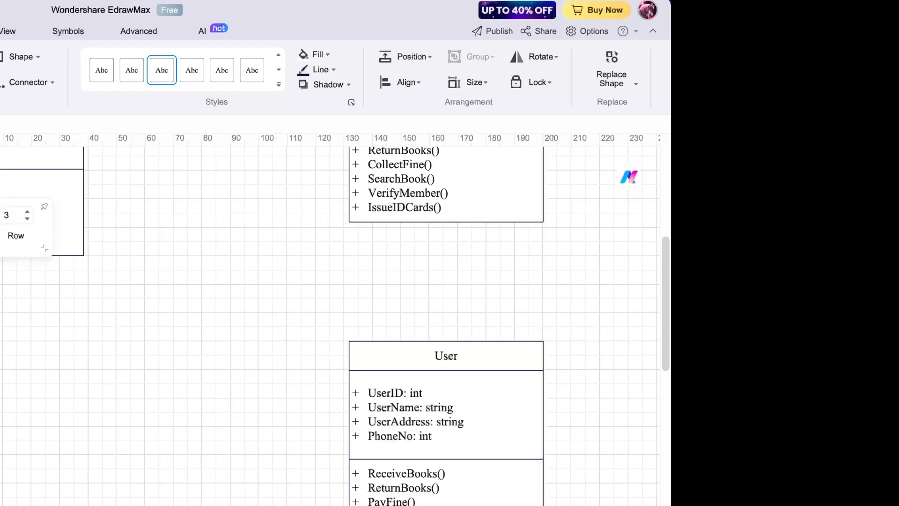
pyautogui.moveTo(0, 293); pyautogui.dragTo(0, 360)
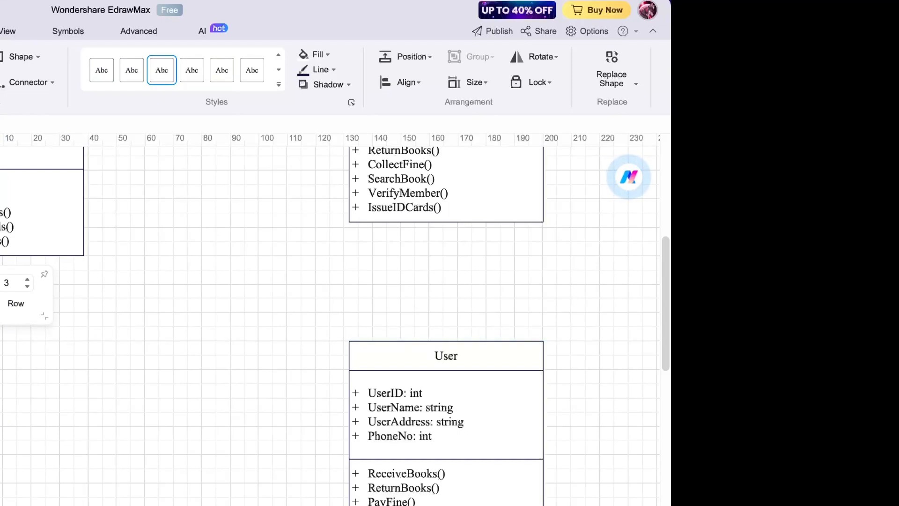
# - Move the left class box into alignment with the other classes
pyautogui.click(0, 300)
pyautogui.click(0, 300)
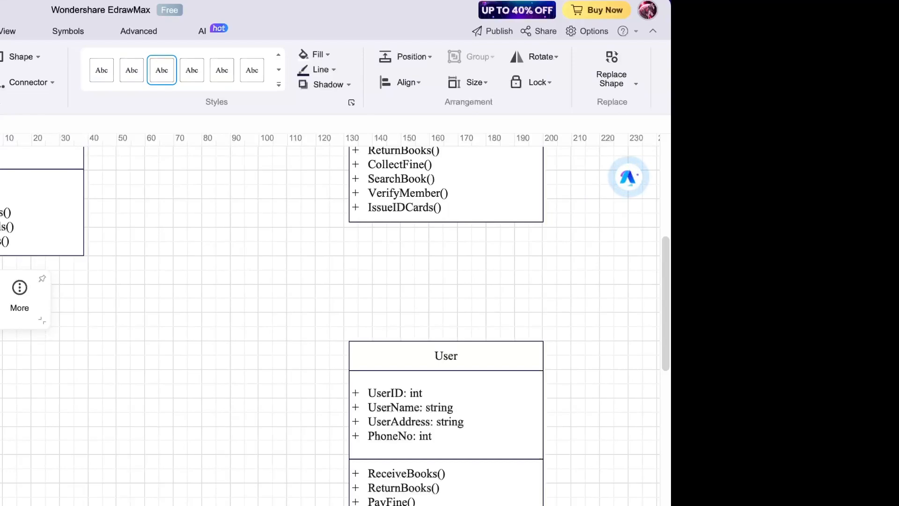
pyautogui.click(0, 300)
pyautogui.click(0, 374)
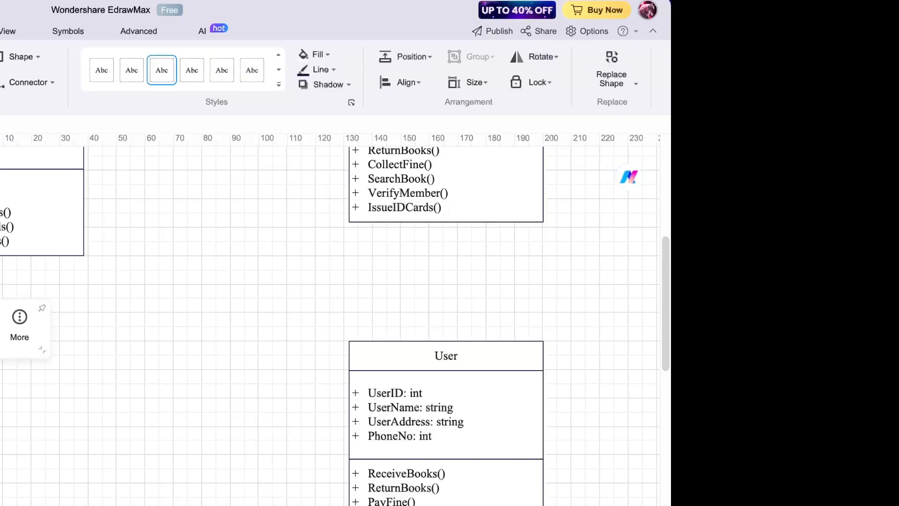
pyautogui.moveTo(0, 389); pyautogui.dragTo(0, 393)
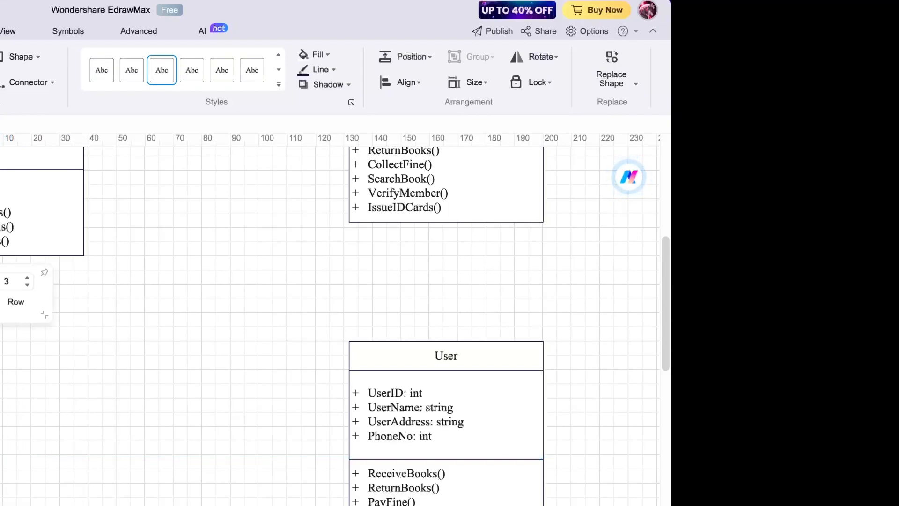
pyautogui.scroll(3, 39, 423)
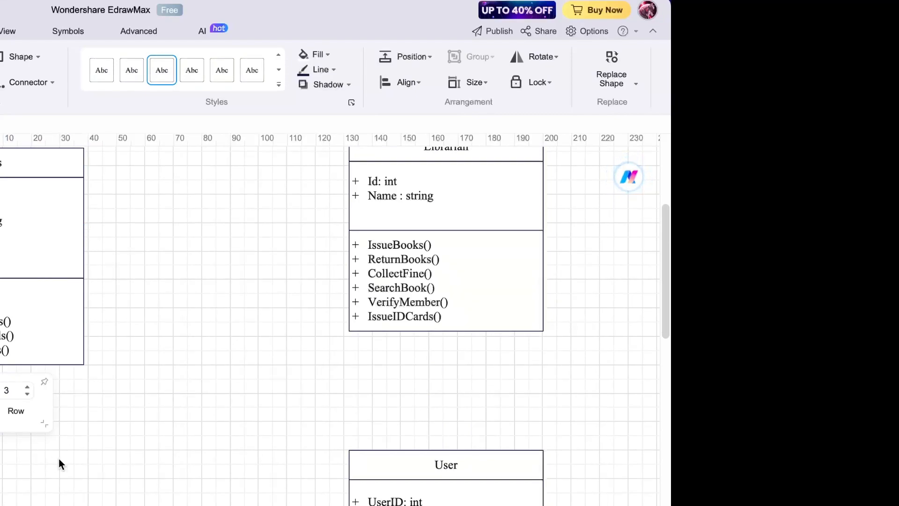
pyautogui.scroll(2, 58, 459)
pyautogui.scroll(-3, 58, 459)
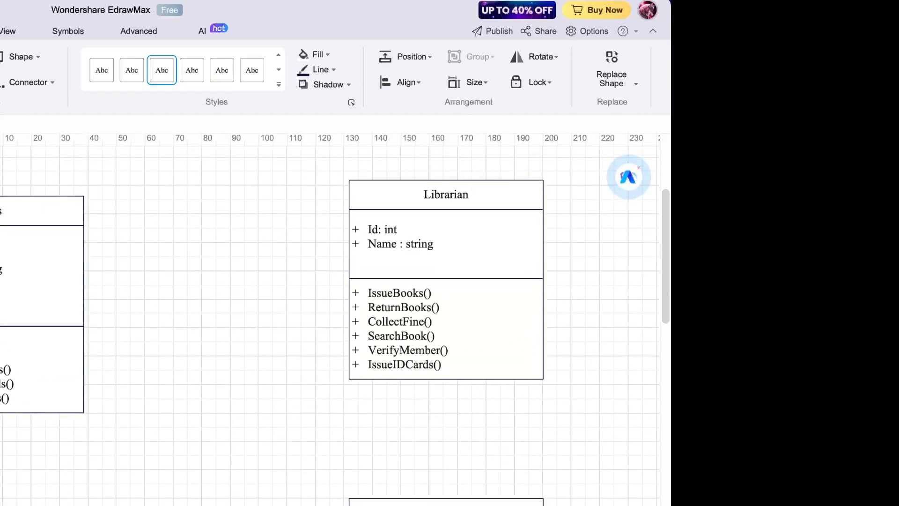
pyautogui.click(6, 489)
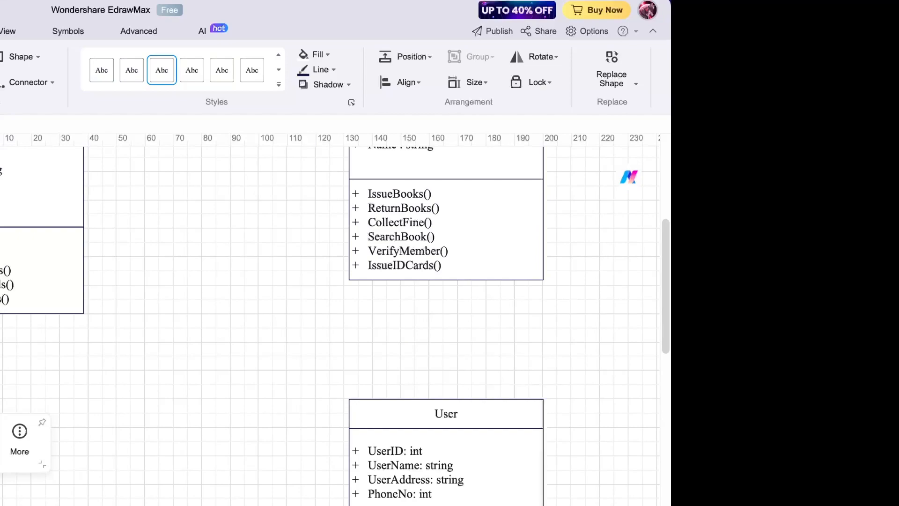
pyautogui.press('Delete')
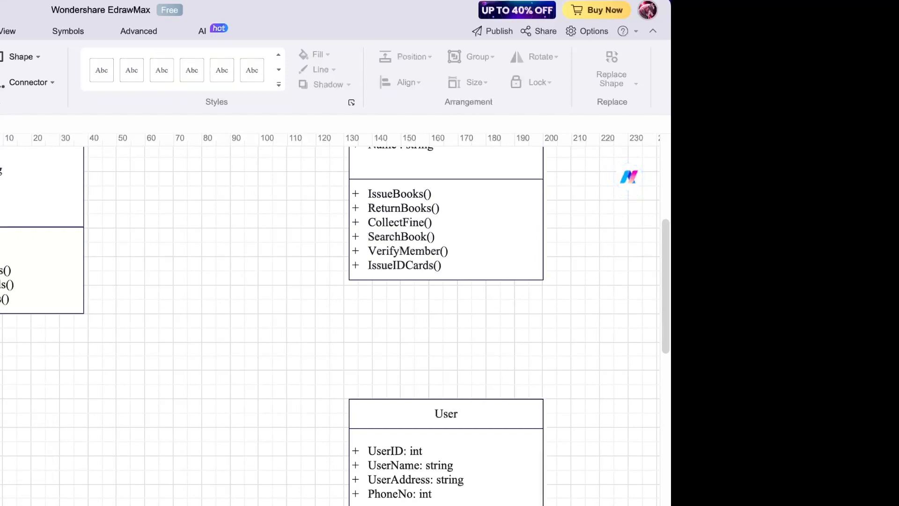
pyautogui.click(4, 270)
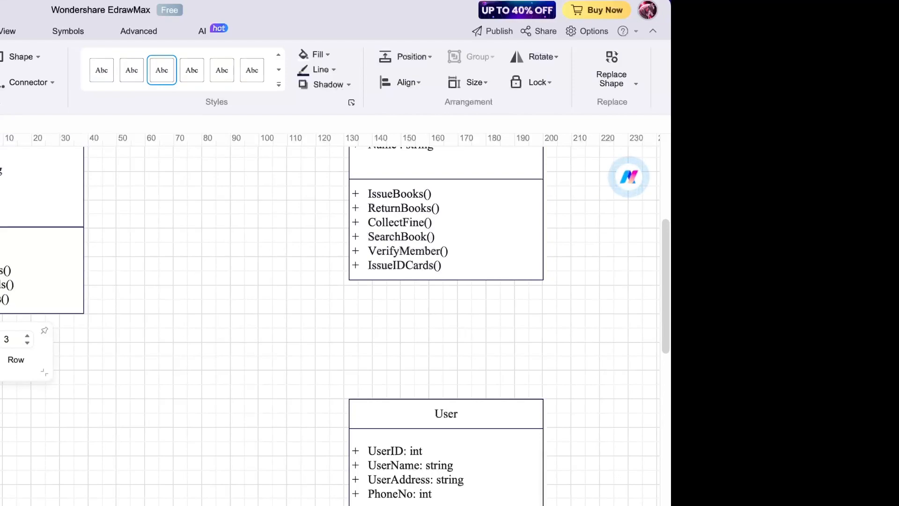
# - Align the left class box with User, then paste a General Book copy and move it right
pyautogui.moveTo(2, 414); pyautogui.dragTo(3, 407)
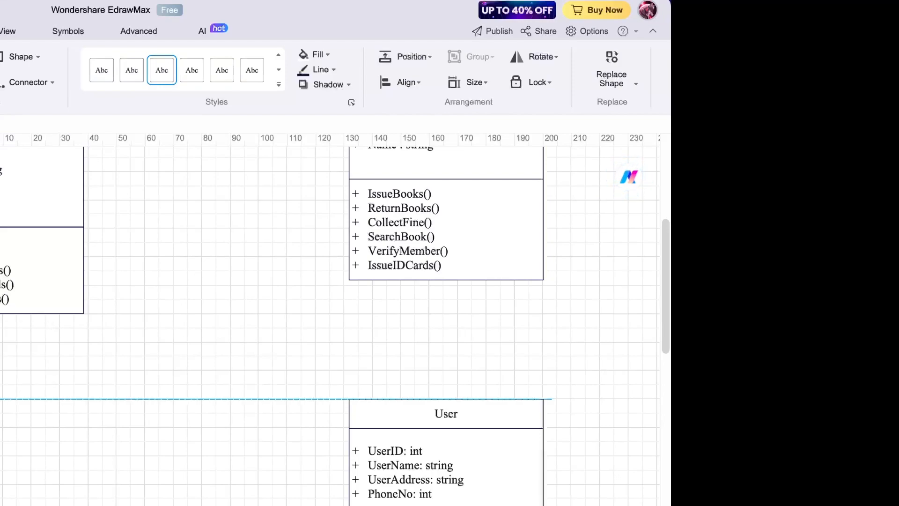
pyautogui.hscroll(-5, 149, 462)
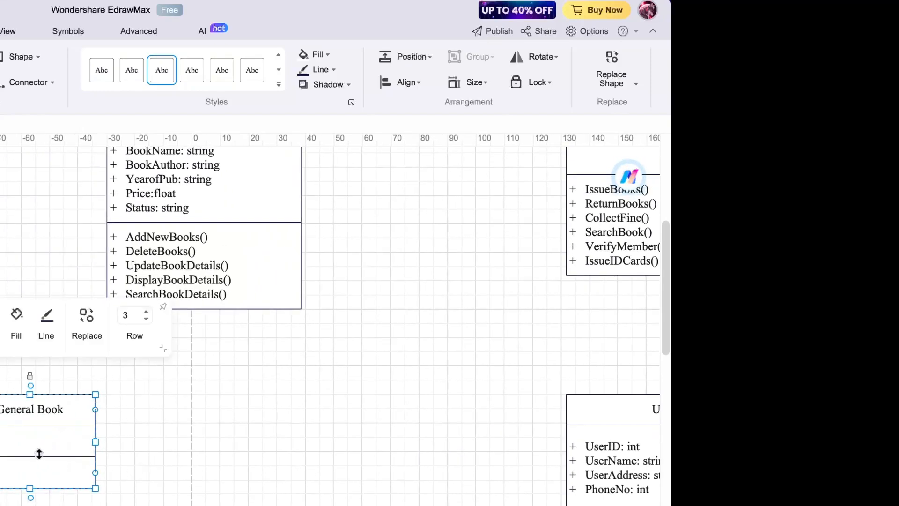
pyautogui.click(176, 454)
pyautogui.hotkey('ctrl', 'v')
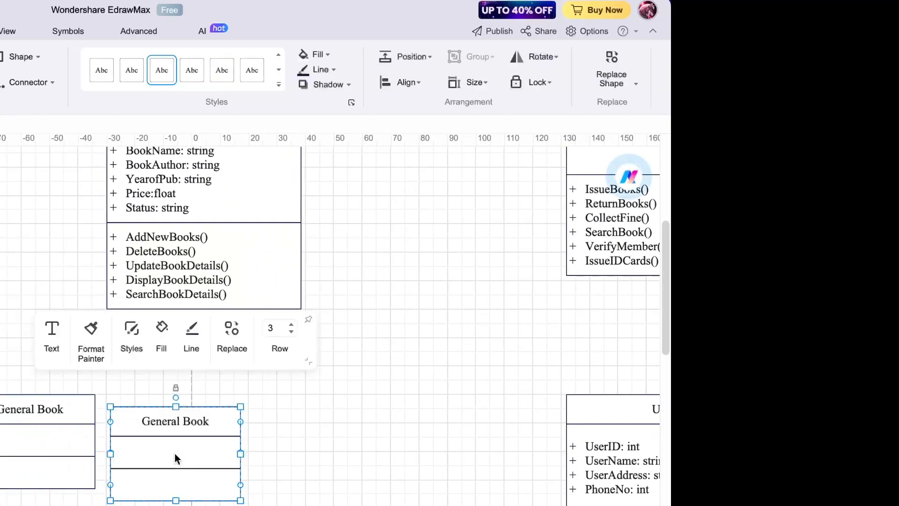
pyautogui.moveTo(175, 454); pyautogui.dragTo(433, 435)
pyautogui.moveTo(227, 422); pyautogui.dragTo(241, 419)
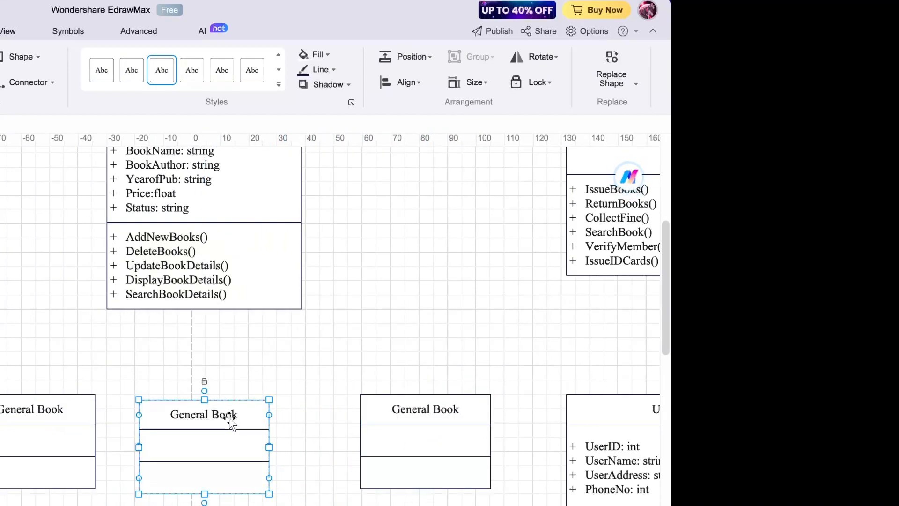
# - Retitle one General Book class as Reference Book
pyautogui.doubleClick(212, 410)
pyautogui.moveTo(212, 413); pyautogui.dragTo(200, 412)
pyautogui.write('Refere')
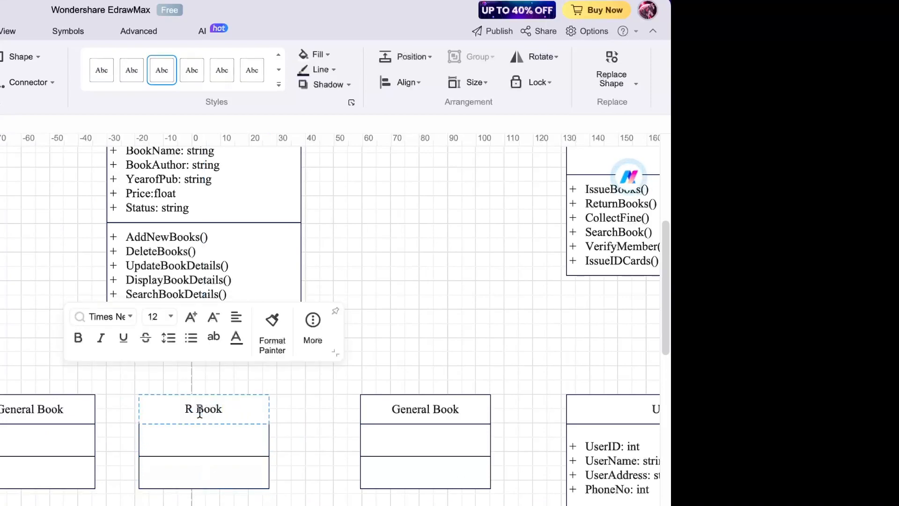
pyautogui.write('nce')
pyautogui.click(319, 435)
# - Nudge the other General Book class left and retitle it Novels
pyautogui.moveTo(395, 427)
pyautogui.moveTo(395, 427); pyautogui.dragTo(388, 429)
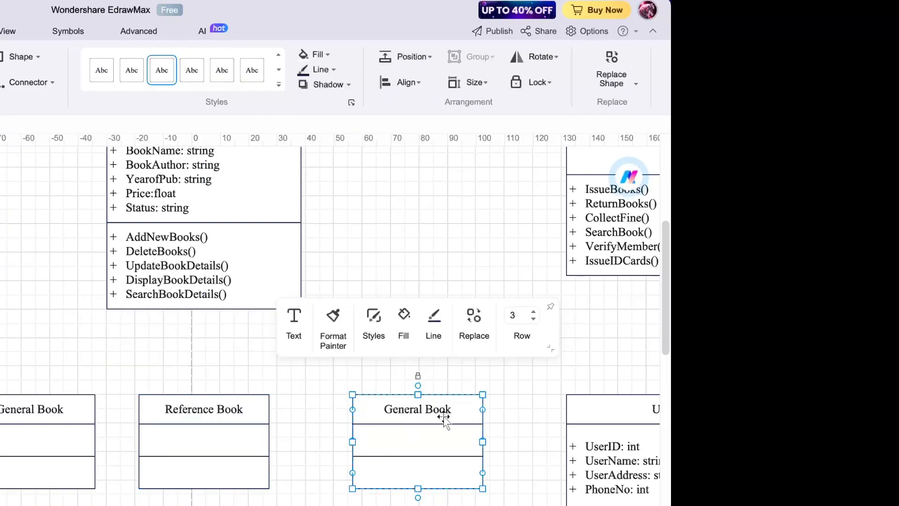
pyautogui.hscroll(4, 496, 414)
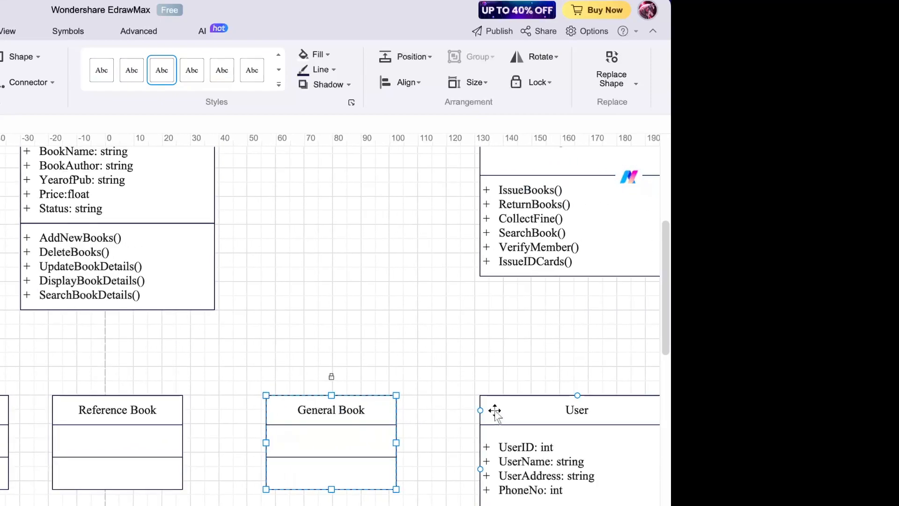
pyautogui.doubleClick(338, 414)
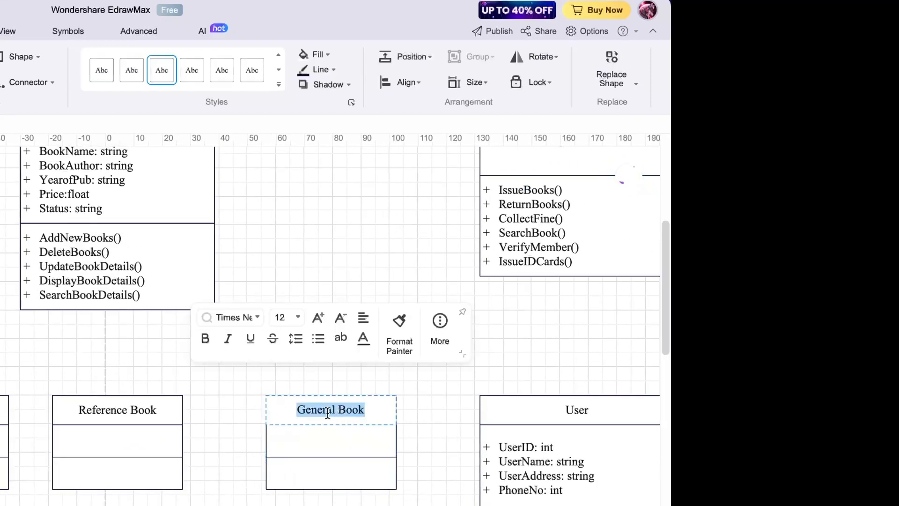
pyautogui.doubleClick(319, 412)
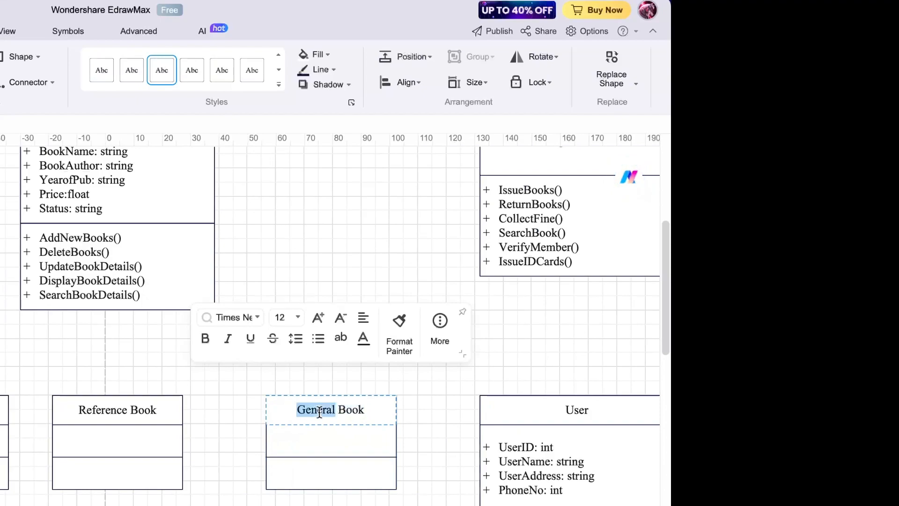
pyautogui.doubleClick(335, 416)
pyautogui.tripleClick(336, 415)
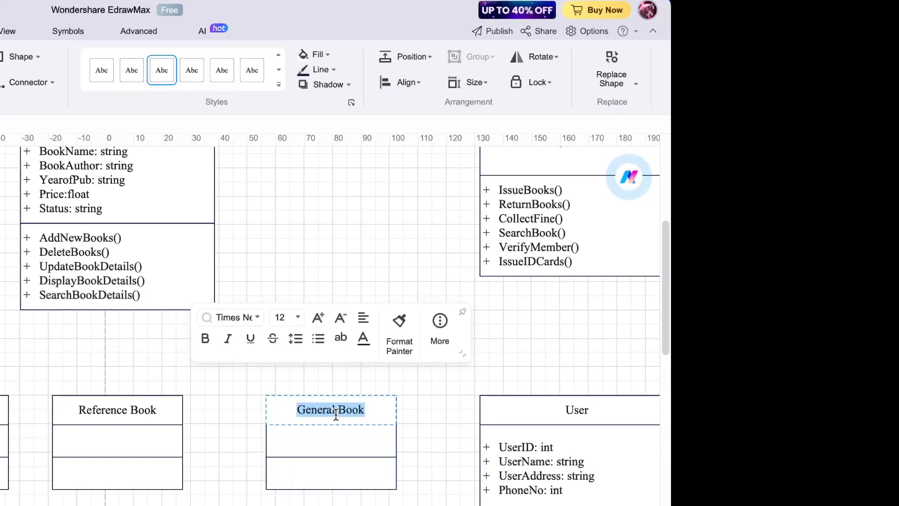
pyautogui.tripleClick(323, 413)
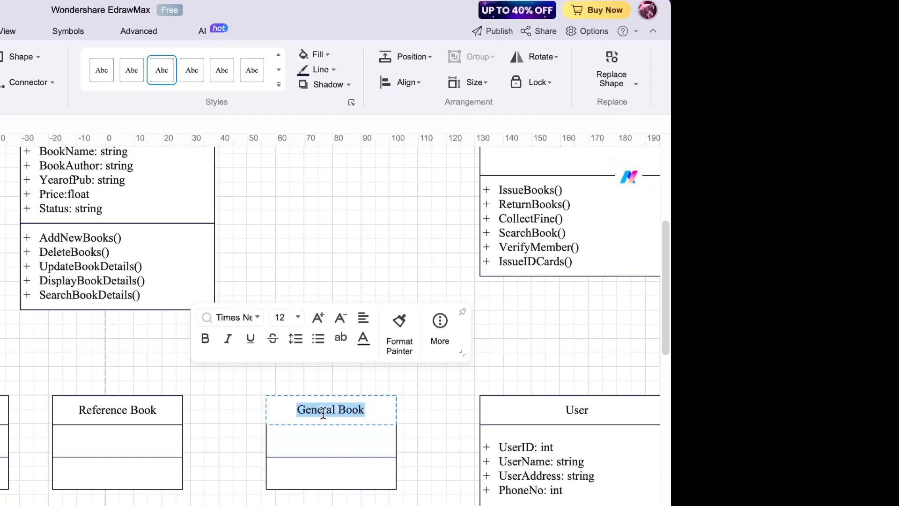
pyautogui.write('N')
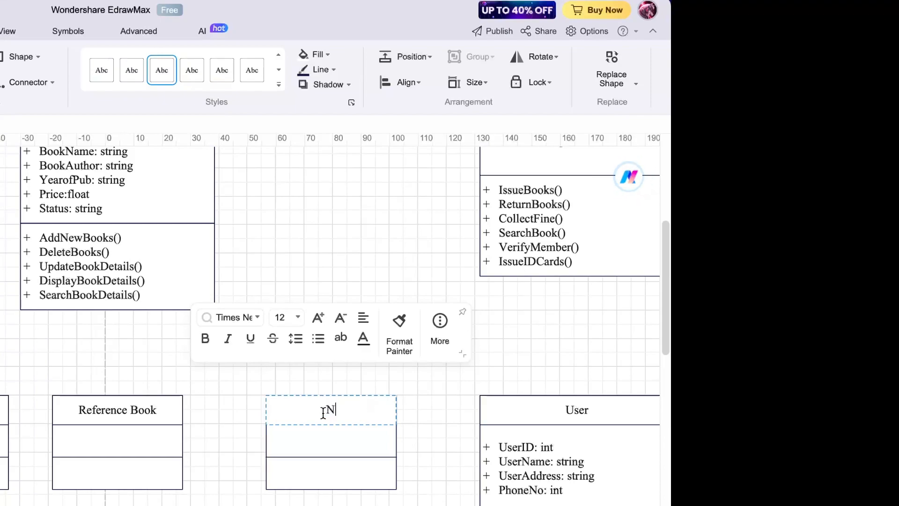
pyautogui.write('ovels')
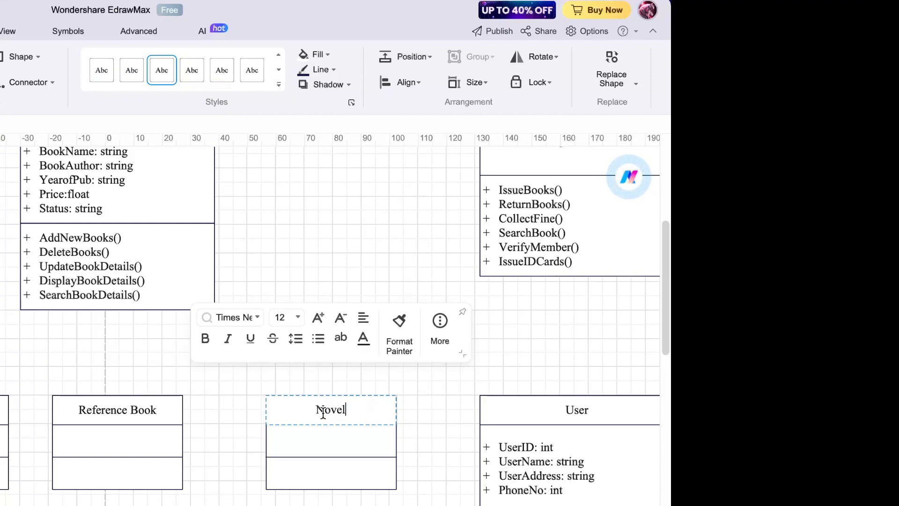
# - Place a new Class shape below the User class and move it into position
pyautogui.click(436, 419)
pyautogui.hscroll(6, 436, 420)
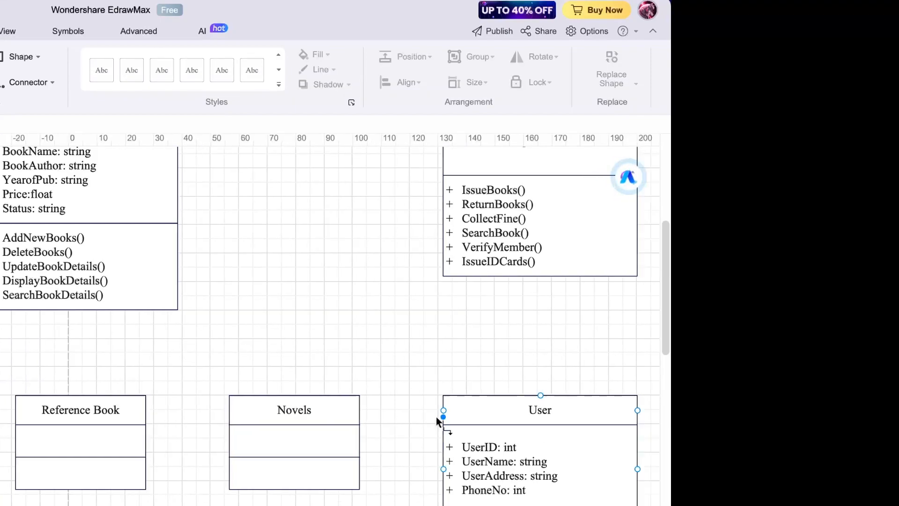
pyautogui.scroll(-5, 435, 416)
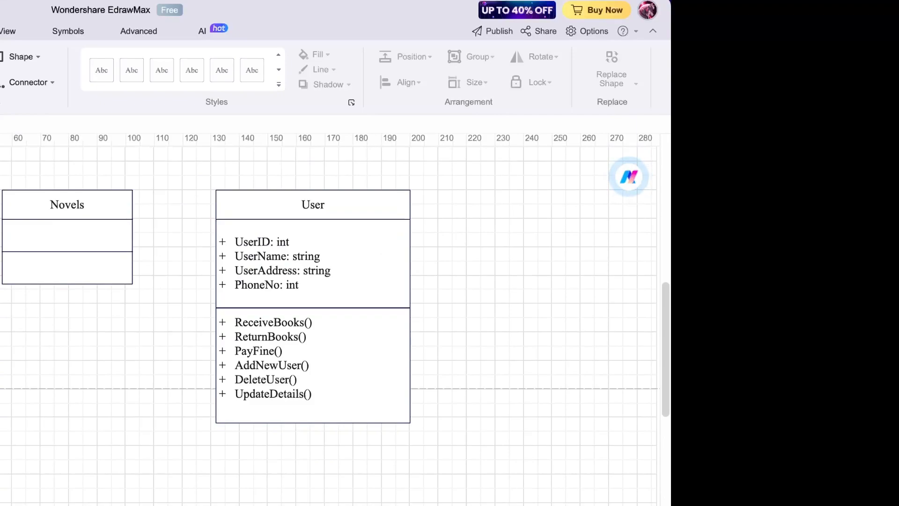
pyautogui.moveTo(1, 468); pyautogui.dragTo(99, 505)
pyautogui.scroll(-4, 99, 504)
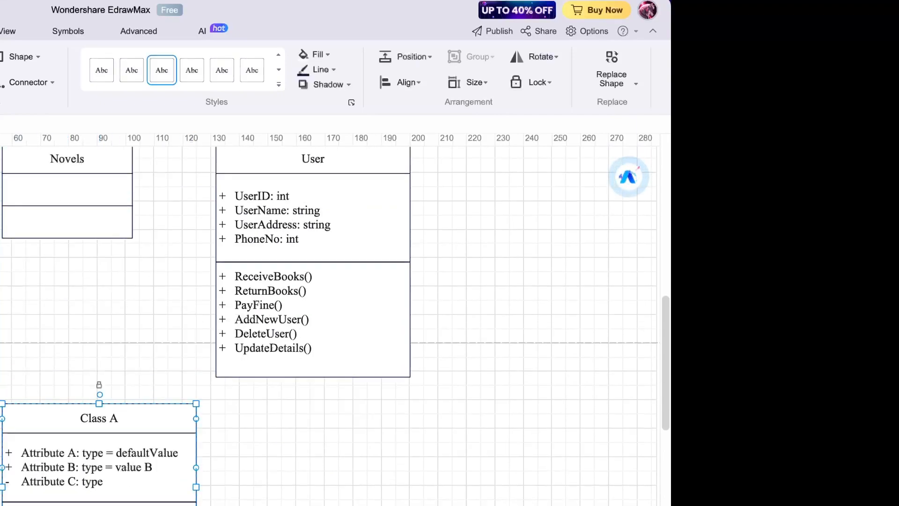
pyautogui.moveTo(196, 196); pyautogui.dragTo(137, 225)
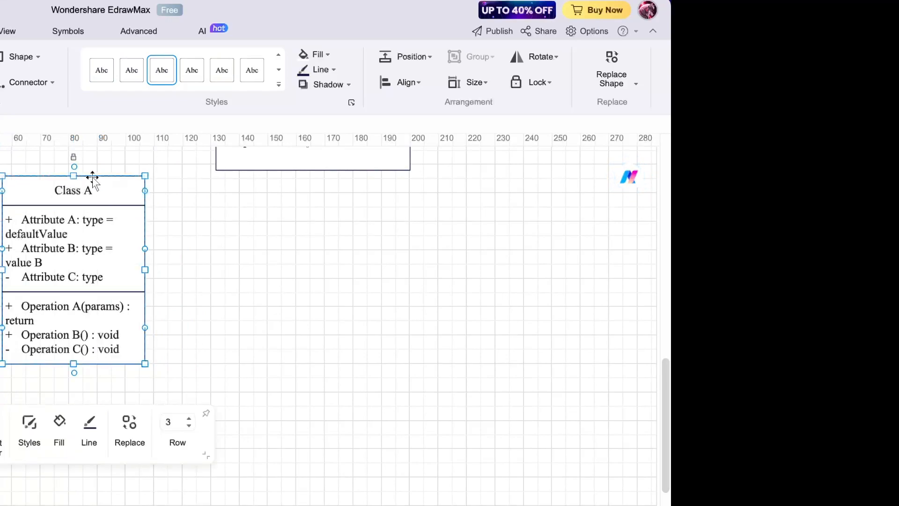
pyautogui.moveTo(91, 180); pyautogui.dragTo(183, 277)
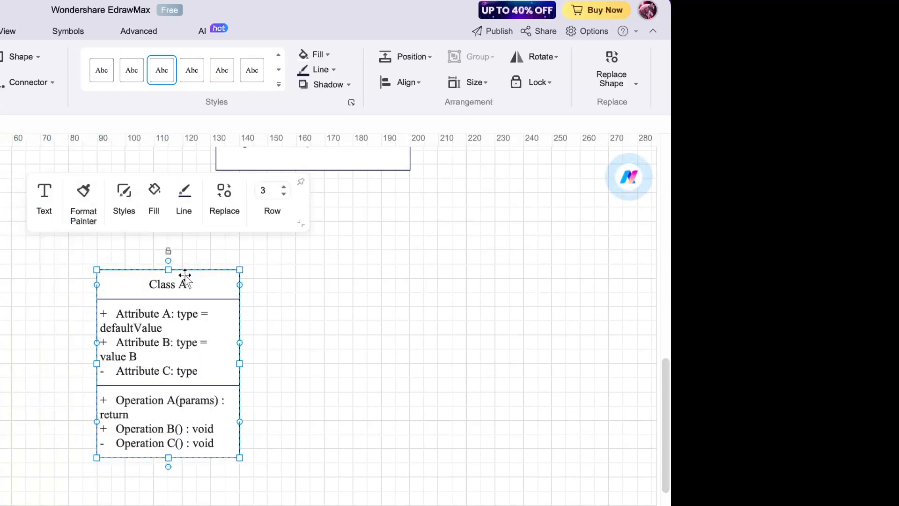
# - Delete the new class's sample attributes and operations
pyautogui.doubleClick(150, 321)
pyautogui.tripleClick(152, 322)
pyautogui.hotkey('ctrl', 'a')
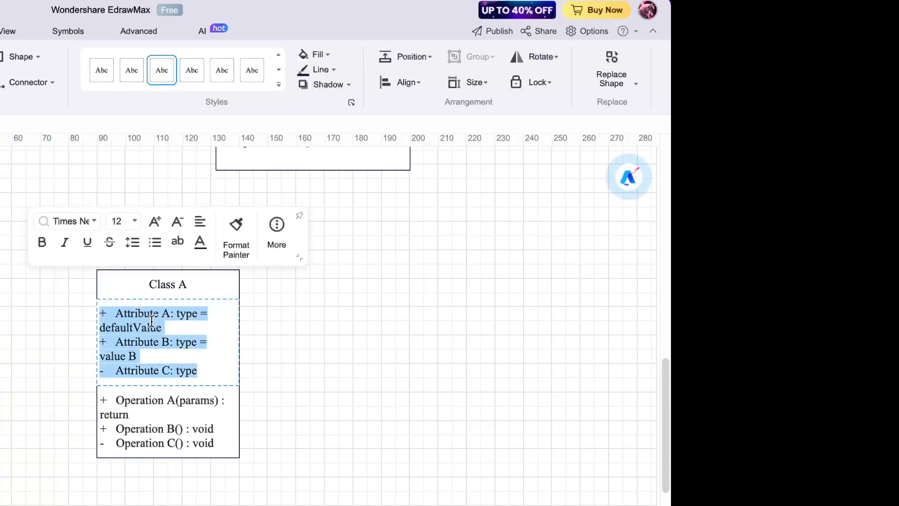
pyautogui.press('BackSpace')
pyautogui.click(148, 427)
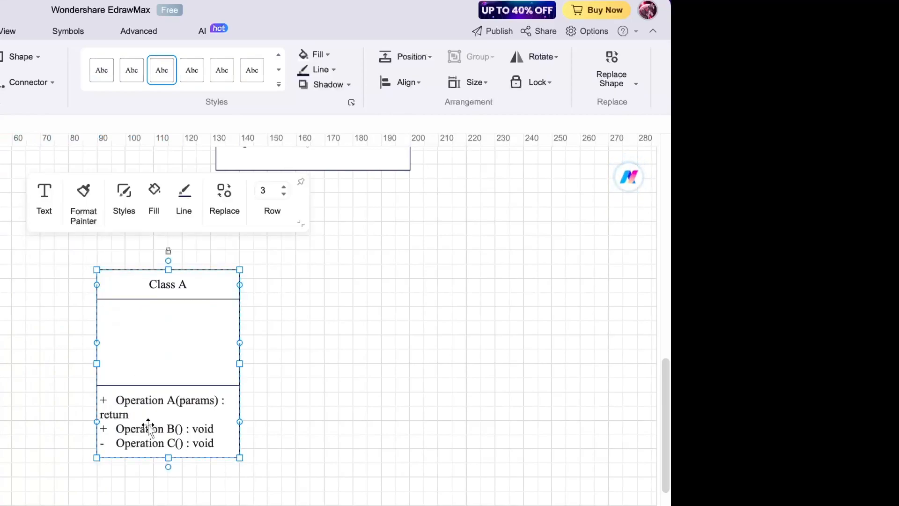
pyautogui.doubleClick(148, 427)
pyautogui.hotkey('ctrl', 'a')
pyautogui.press('BackSpace')
pyautogui.click(310, 390)
# - Shorten the emptied class box and title it Student
pyautogui.click(190, 337)
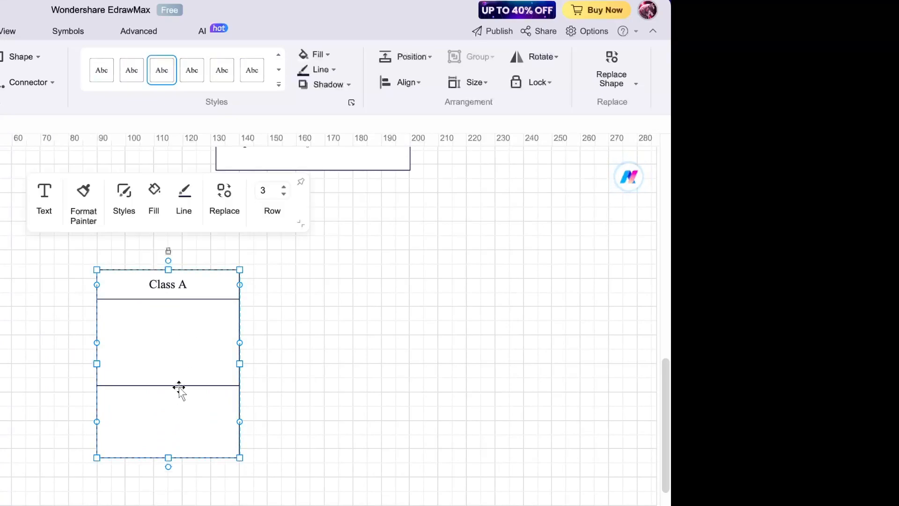
pyautogui.moveTo(169, 458); pyautogui.dragTo(165, 391)
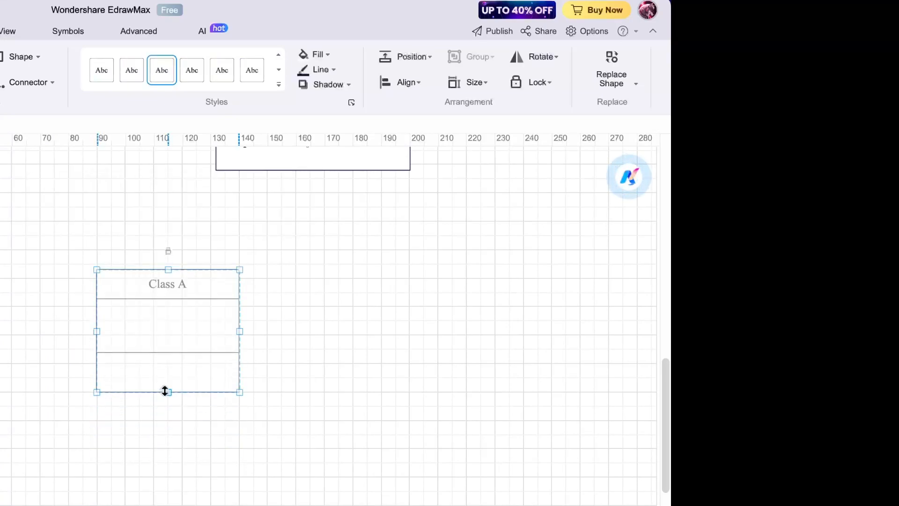
pyautogui.doubleClick(175, 287)
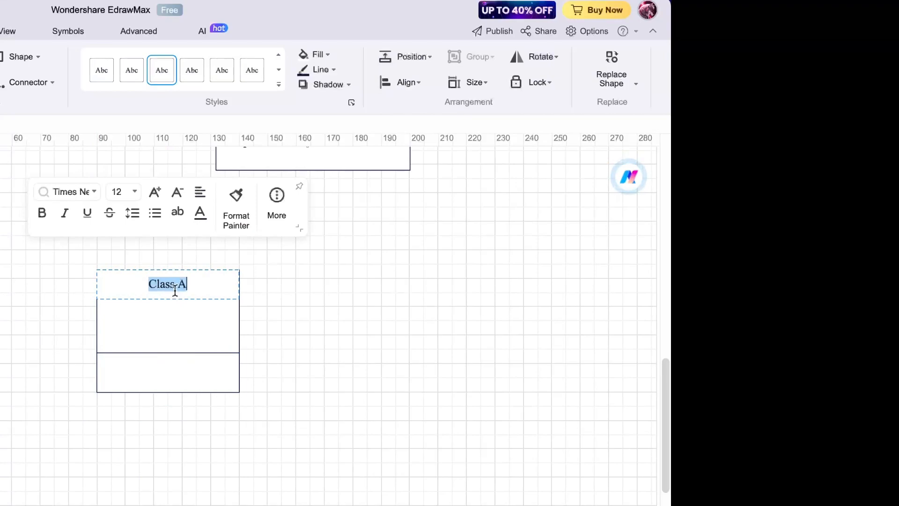
pyautogui.write('Student')
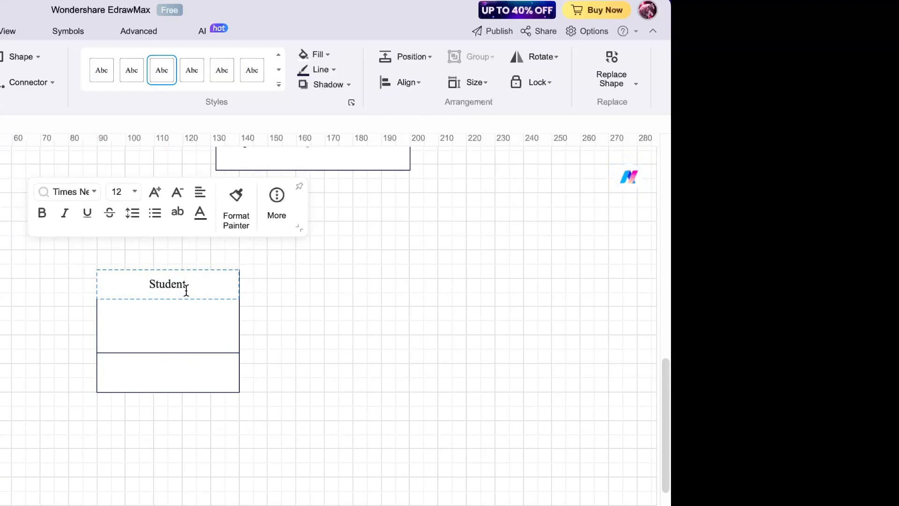
pyautogui.click(311, 330)
# - Duplicate the Student class to its right and rename the copy Teacher
pyautogui.click(184, 326)
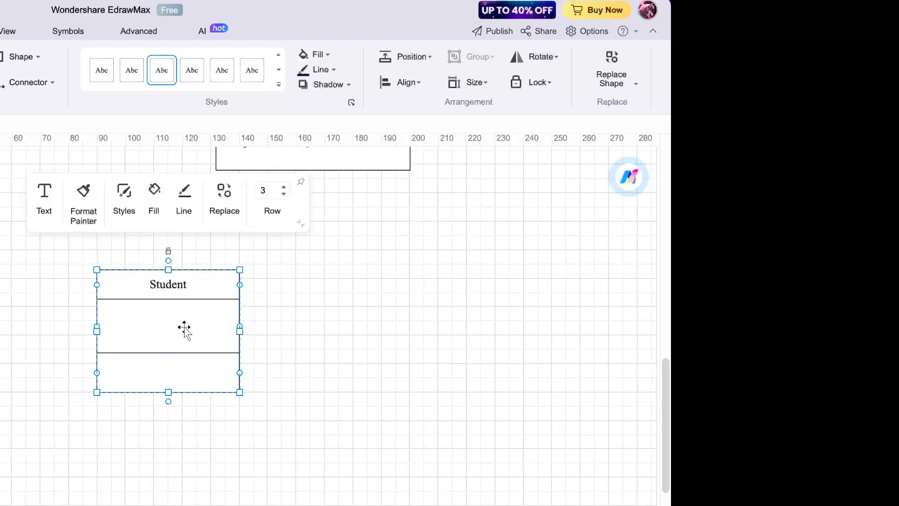
pyautogui.hotkey('ctrl', 'c')
pyautogui.click(343, 355)
pyautogui.hotkey('ctrl', 'v')
pyautogui.moveTo(343, 355); pyautogui.dragTo(431, 327)
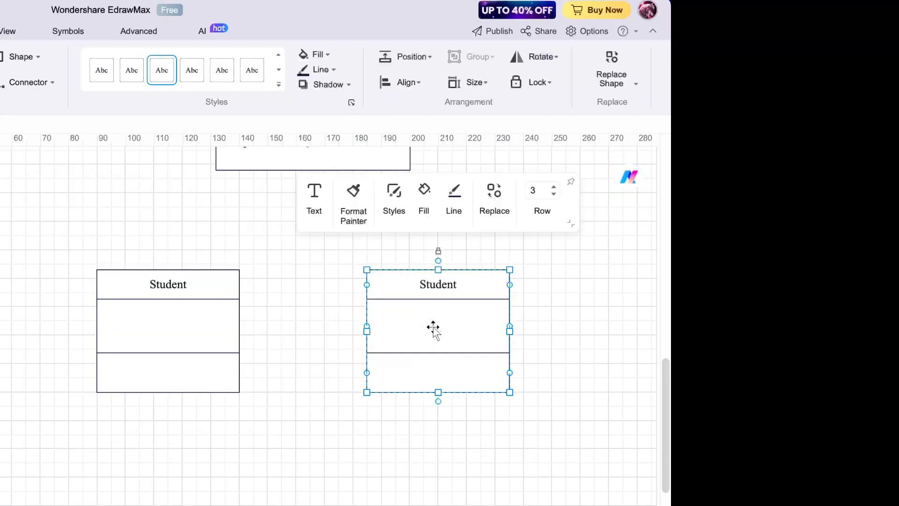
pyautogui.doubleClick(440, 284)
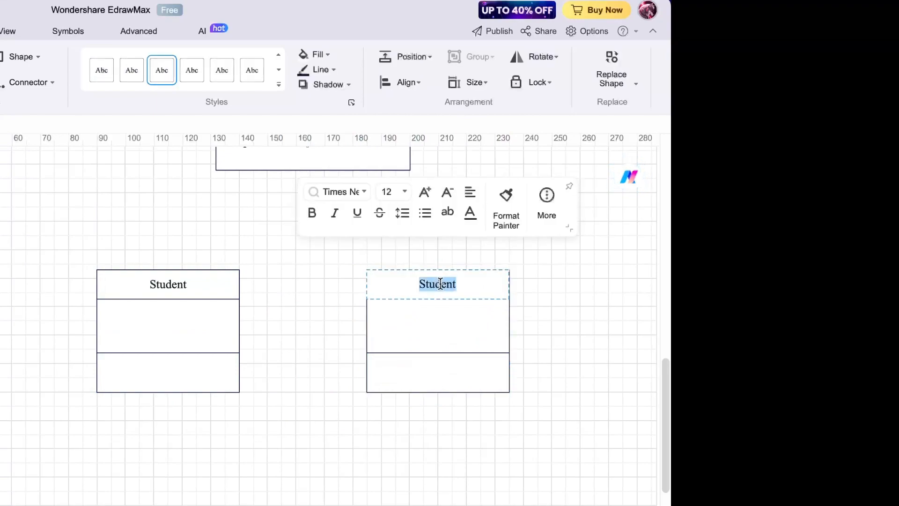
pyautogui.write('Teacher')
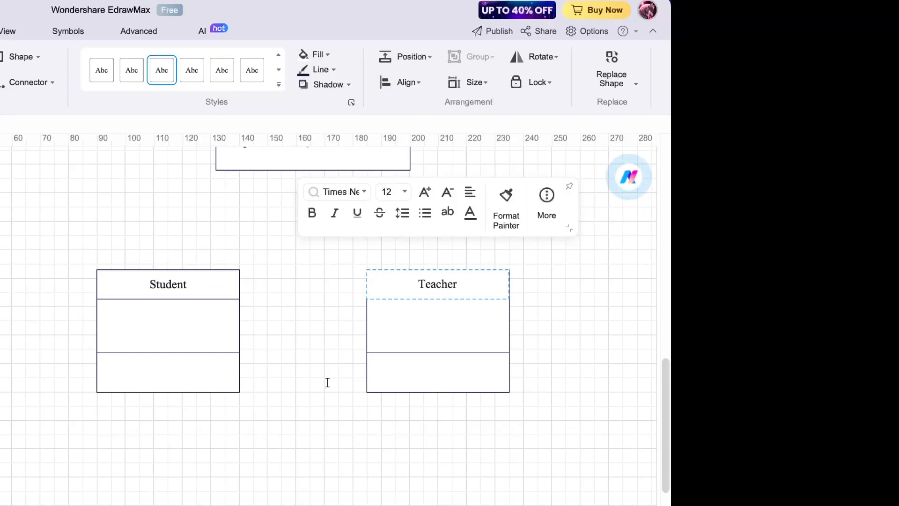
pyautogui.click(305, 393)
# - Move the User class higher up the page
pyautogui.scroll(6, 313, 392)
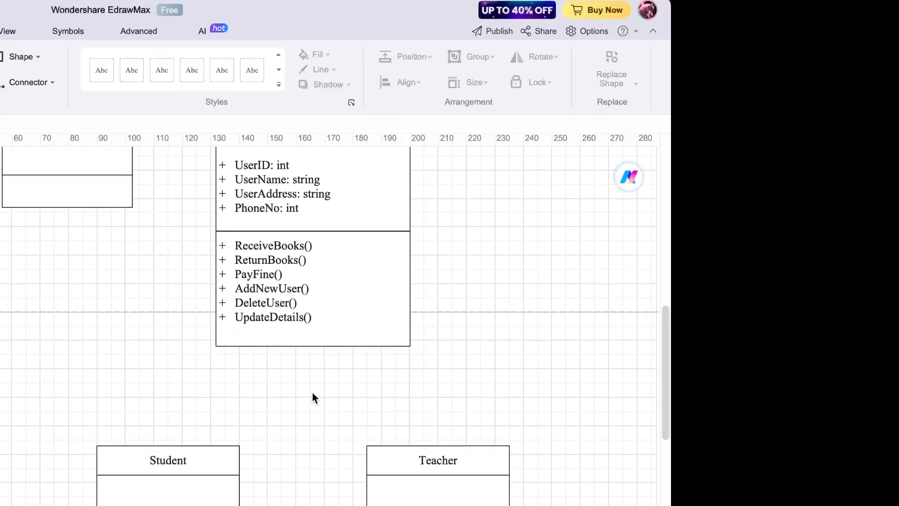
pyautogui.click(312, 393)
pyautogui.scroll(5, 313, 393)
pyautogui.hscroll(-3, 312, 393)
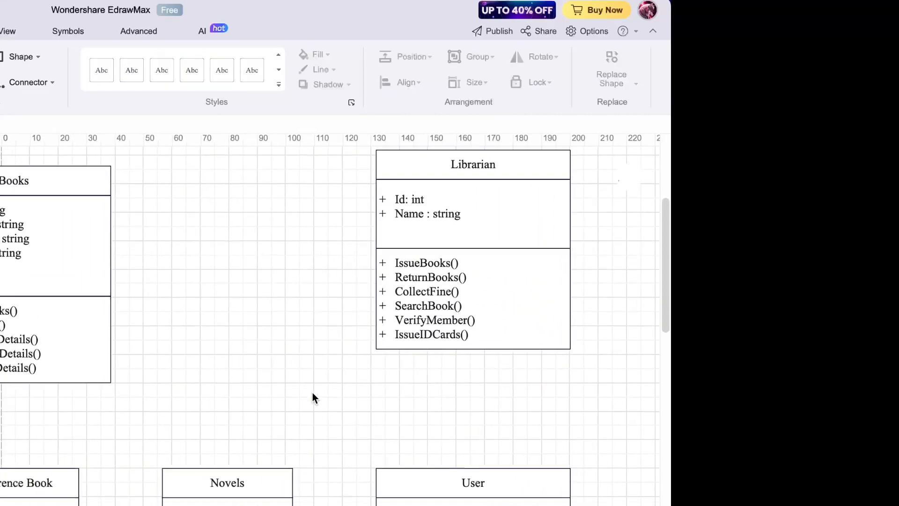
pyautogui.scroll(-1, 312, 397)
pyautogui.scroll(-3, 313, 397)
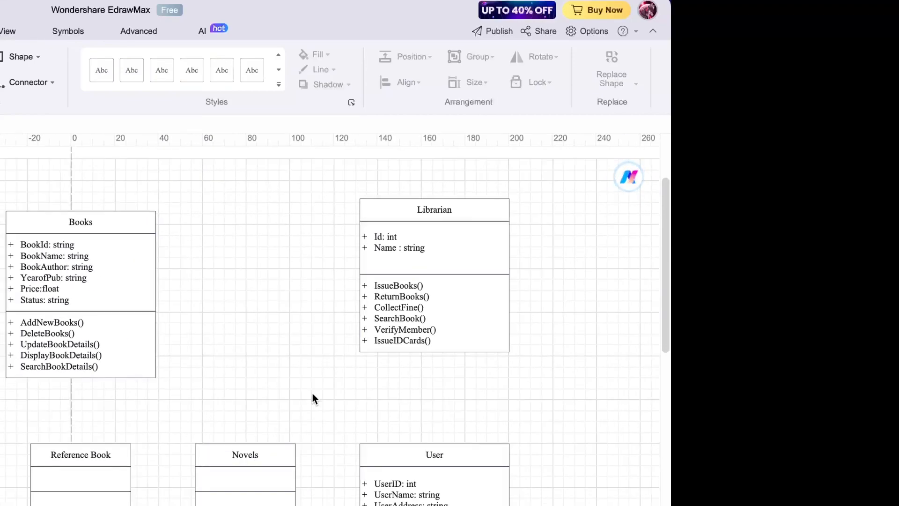
pyautogui.hscroll(5, 312, 391)
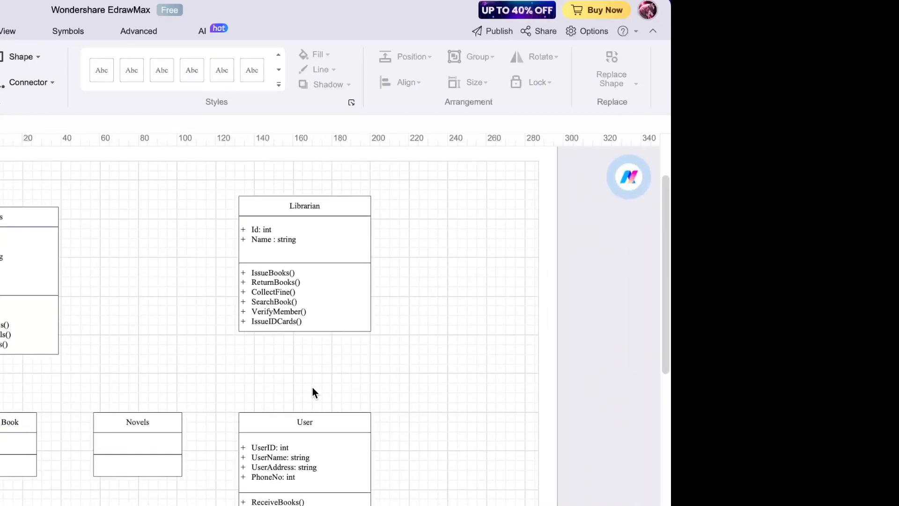
pyautogui.scroll(-3, 313, 392)
pyautogui.click(311, 388)
pyautogui.scroll(-1, 313, 387)
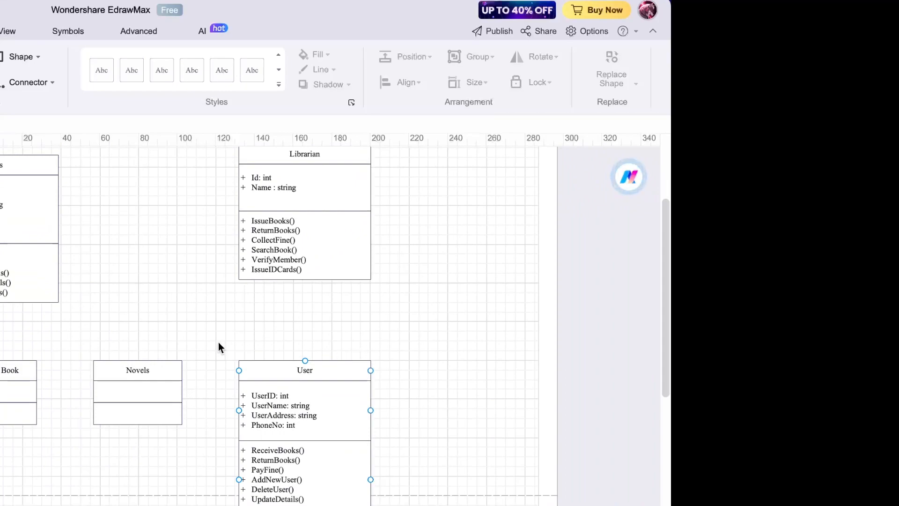
pyautogui.click(273, 379)
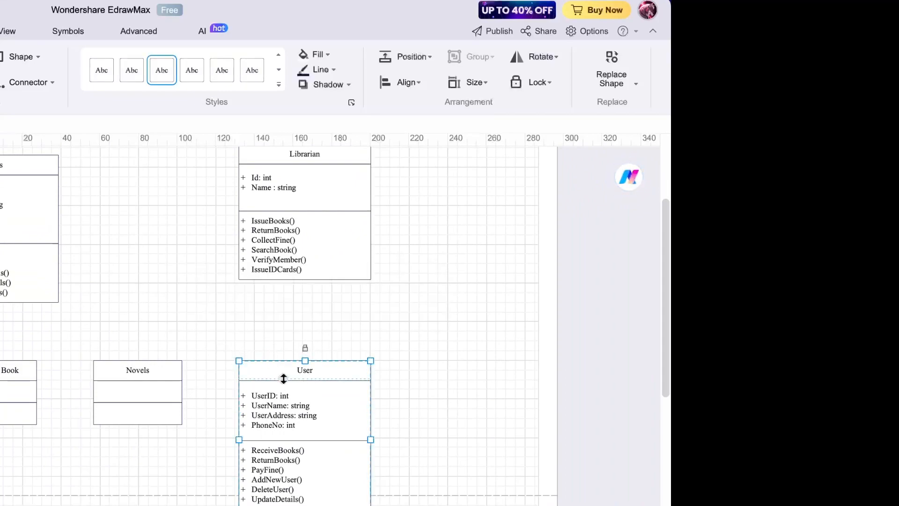
pyautogui.moveTo(326, 378); pyautogui.dragTo(320, 345)
pyautogui.click(474, 349)
pyautogui.scroll(2, 475, 349)
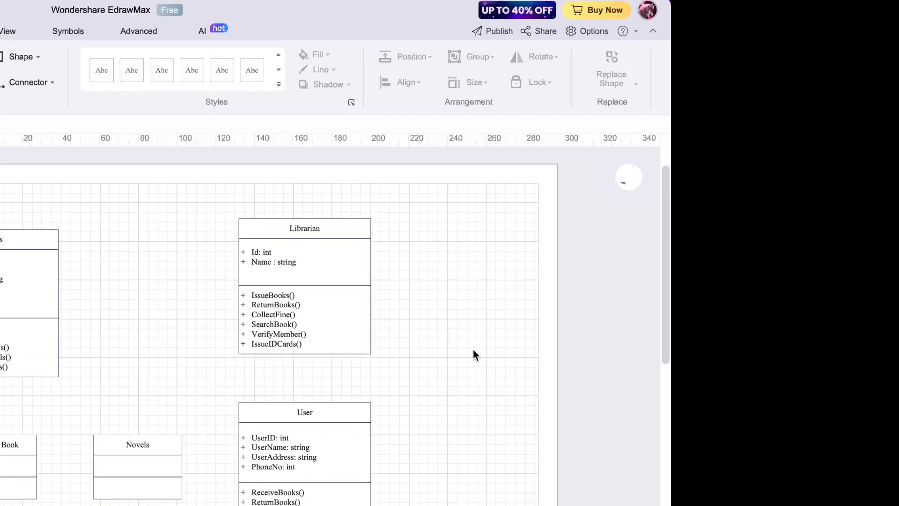
# - Select the Librarian, User and Books classes in turn to check the layout
pyautogui.click(296, 336)
pyautogui.click(204, 315)
pyautogui.click(250, 280)
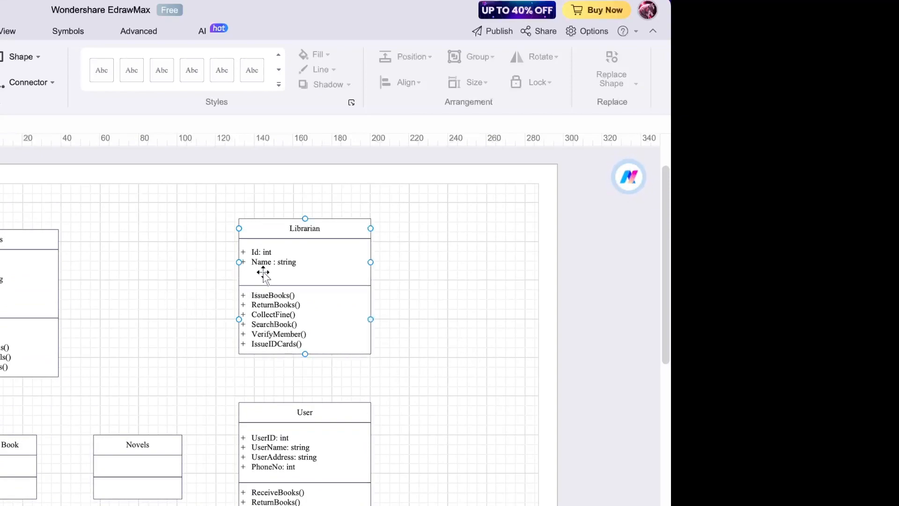
pyautogui.click(271, 481)
pyautogui.click(47, 343)
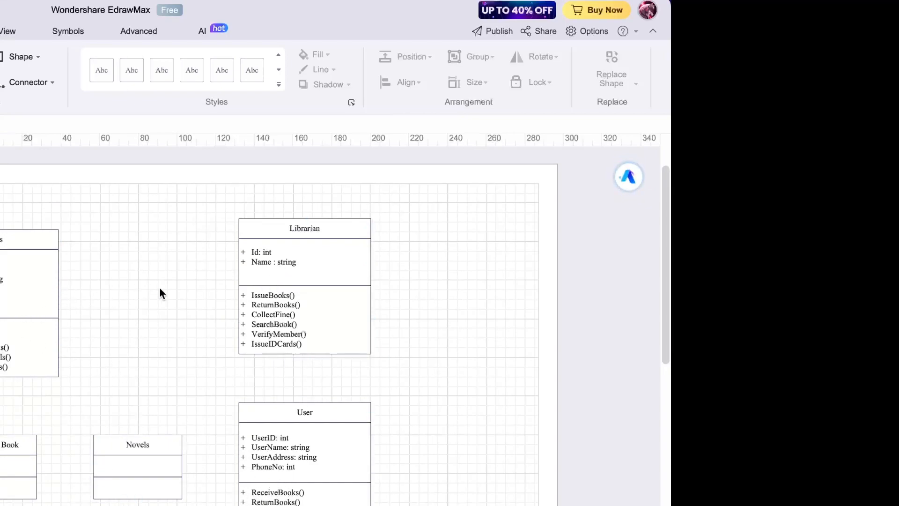
pyautogui.click(253, 278)
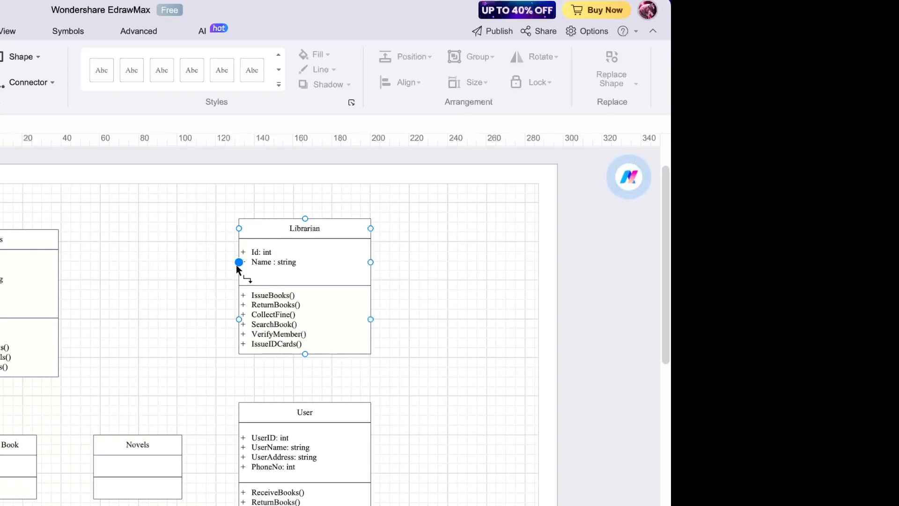
pyautogui.click(102, 289)
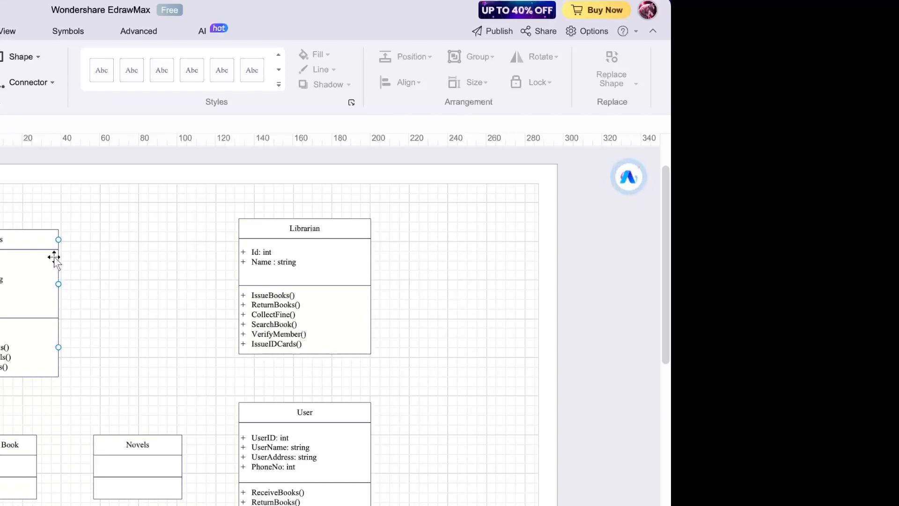
pyautogui.click(43, 269)
pyautogui.click(108, 274)
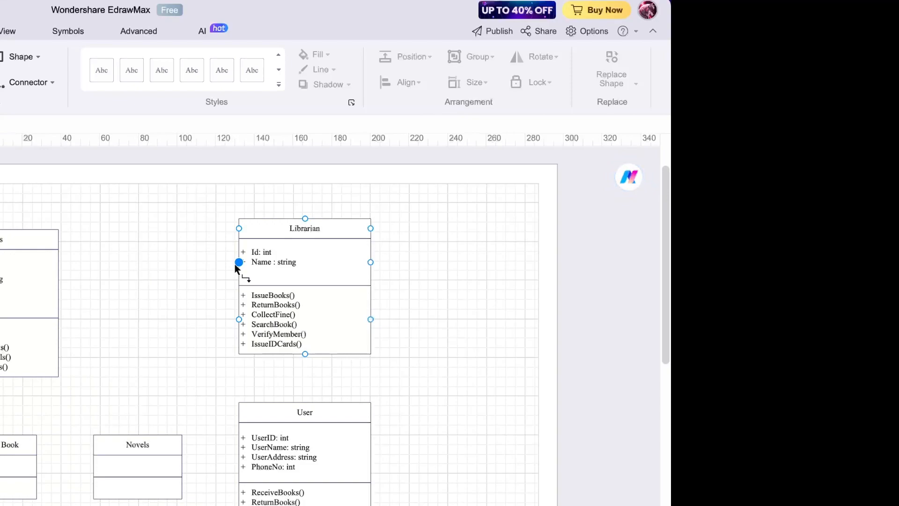
# - Connect Librarian to the left class box with a plain line, End Arrow set to 00
pyautogui.moveTo(236, 266); pyautogui.dragTo(60, 261)
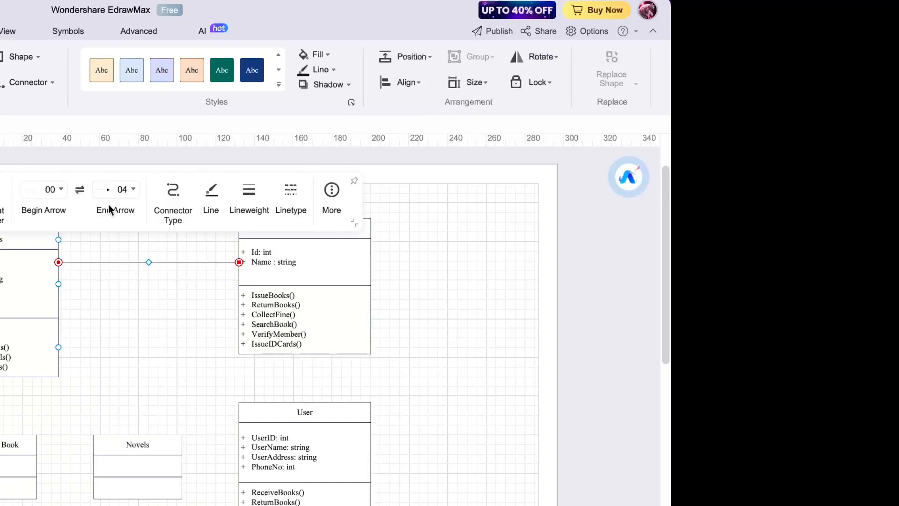
pyautogui.click(123, 189)
pyautogui.click(114, 218)
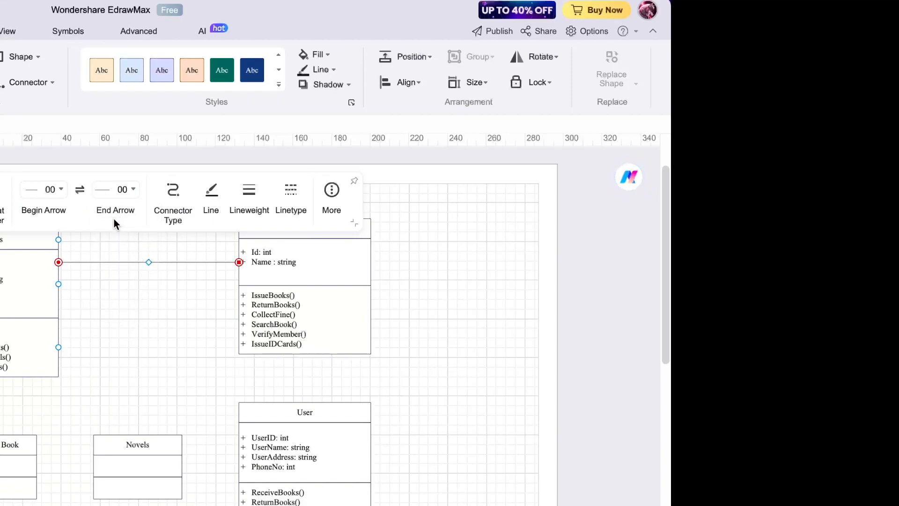
pyautogui.click(100, 329)
pyautogui.scroll(2, 100, 329)
pyautogui.scroll(1, 101, 330)
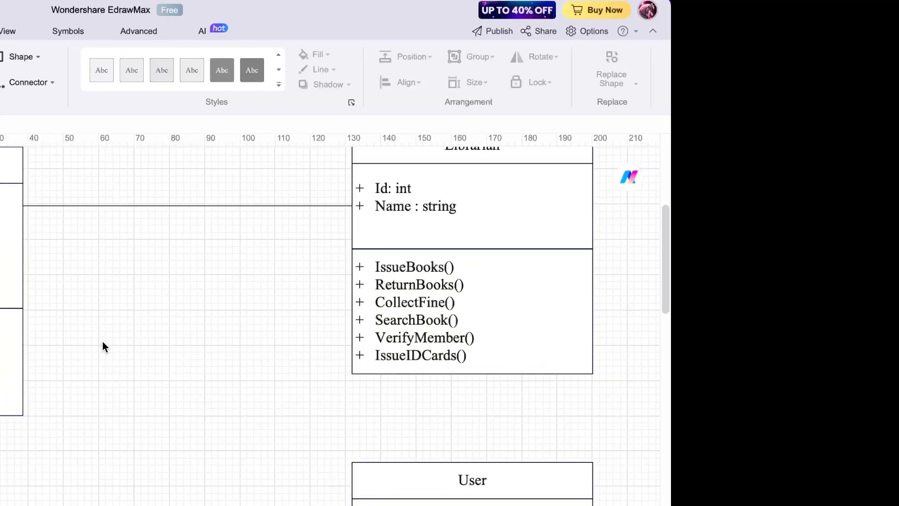
pyautogui.scroll(3, 91, 251)
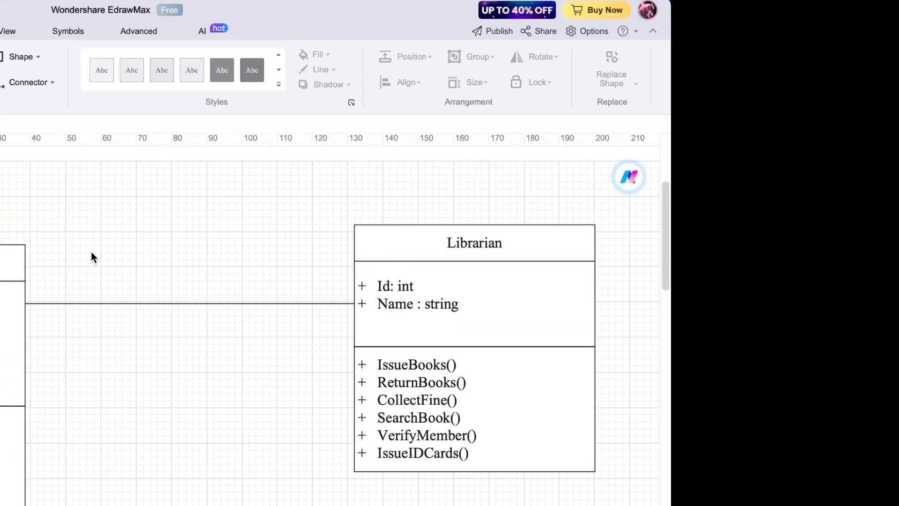
# - Label the Librarian association line with a bold 1 at Librarian and 1..* at the far end
pyautogui.doubleClick(45, 287)
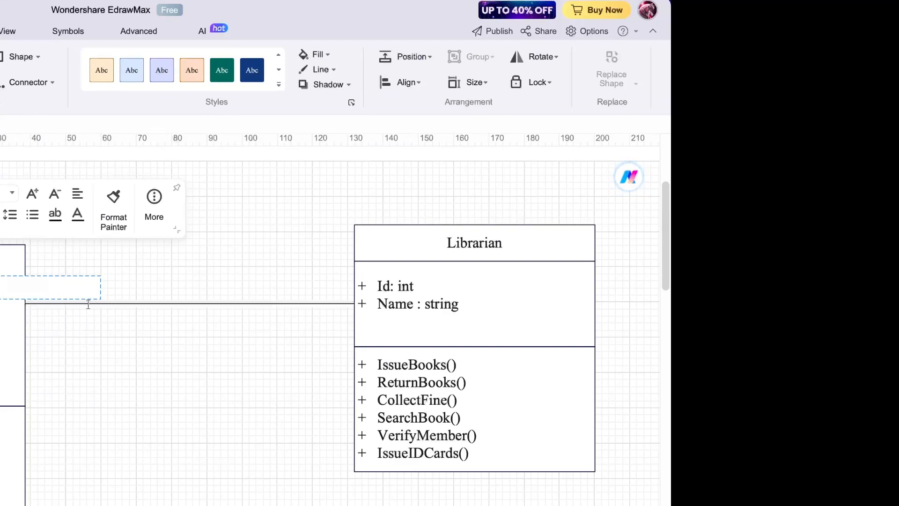
pyautogui.click(317, 324)
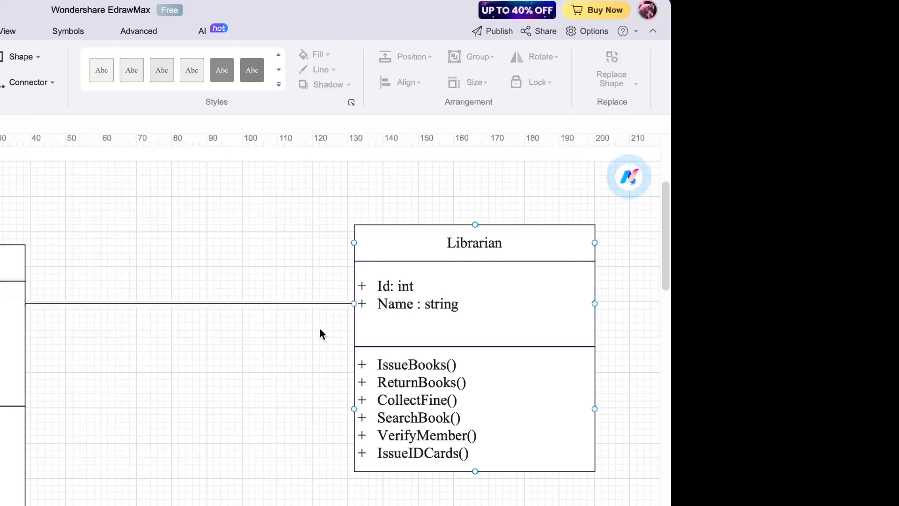
pyautogui.doubleClick(324, 288)
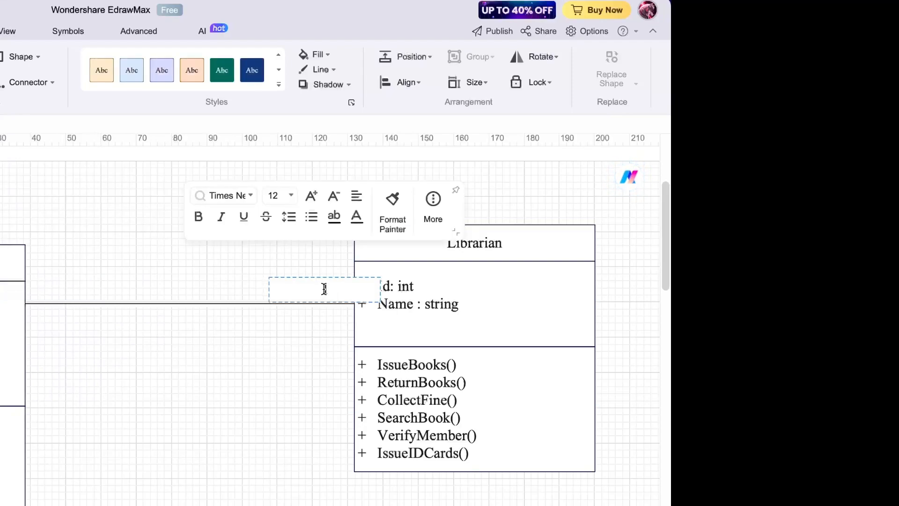
pyautogui.hotkey('ctrl', 'b')
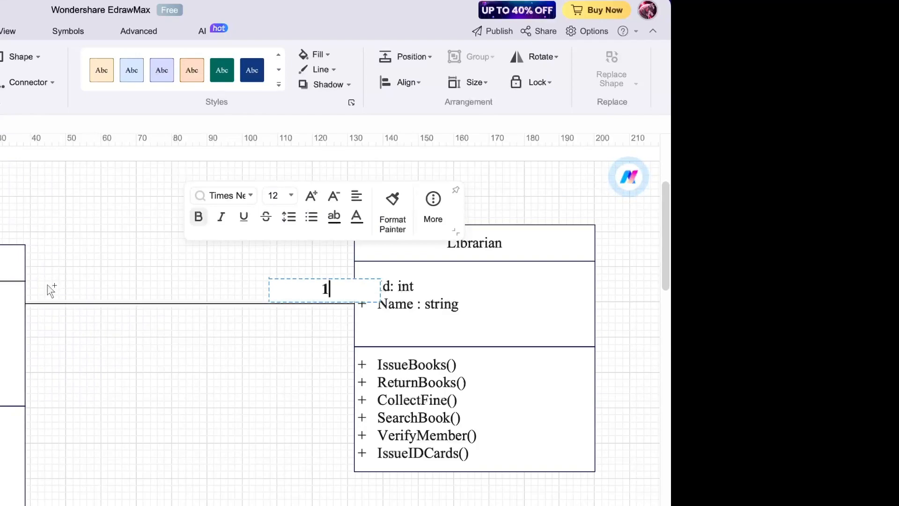
pyautogui.click(47, 286)
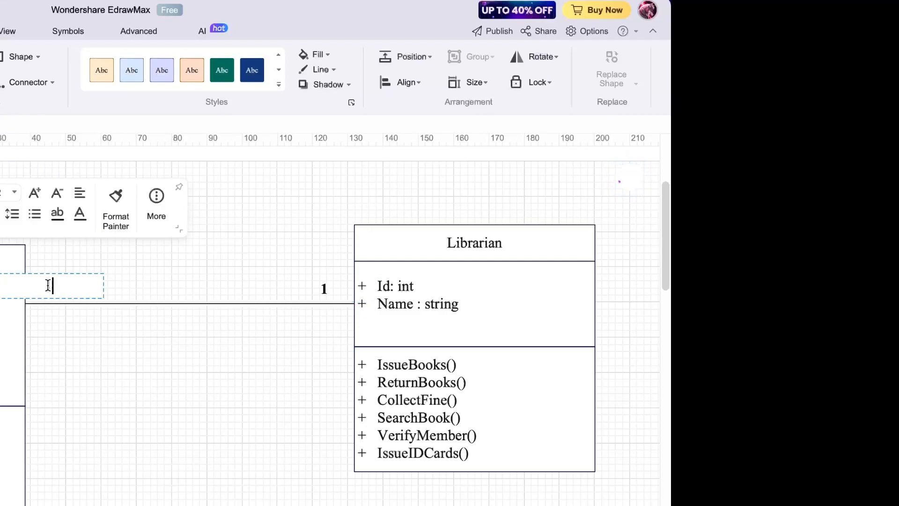
pyautogui.write('1')
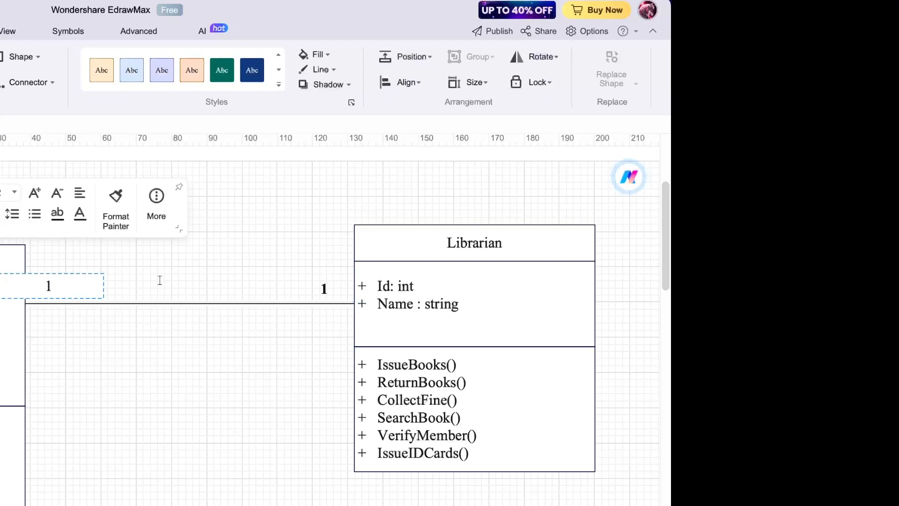
pyautogui.write('..')
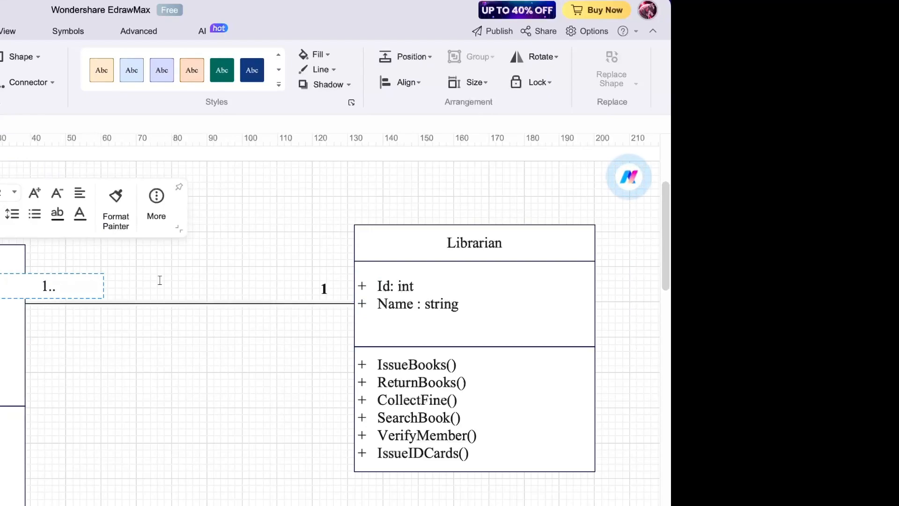
pyautogui.write('*')
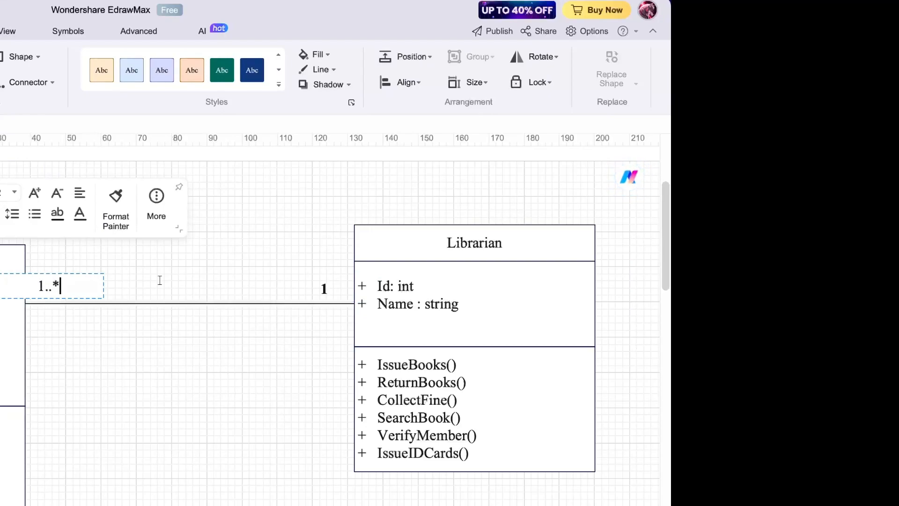
pyautogui.click(197, 286)
# - Draw a connector from Librarian's bottom to User's top with no arrowhead (End Arrow 00)
pyautogui.scroll(-5, 92, 316)
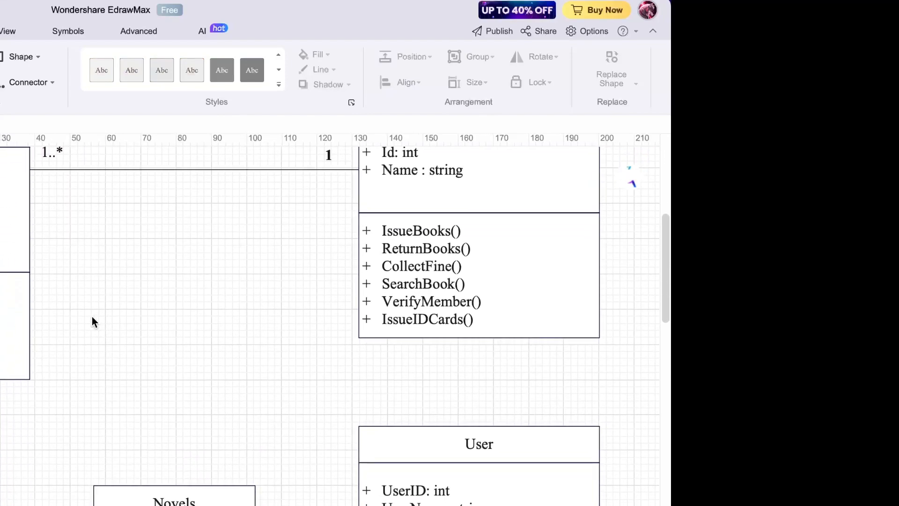
pyautogui.hscroll(3, 92, 317)
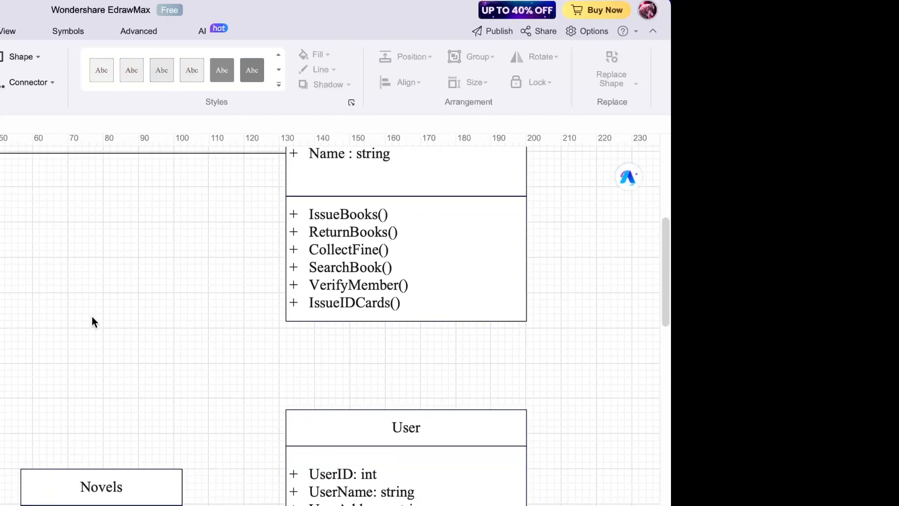
pyautogui.scroll(-3, 308, 354)
pyautogui.click(308, 355)
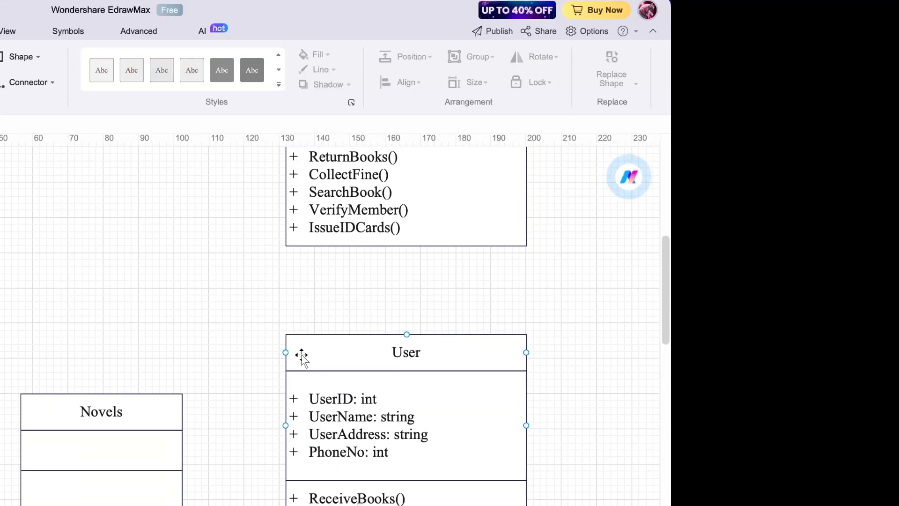
pyautogui.scroll(7, 397, 266)
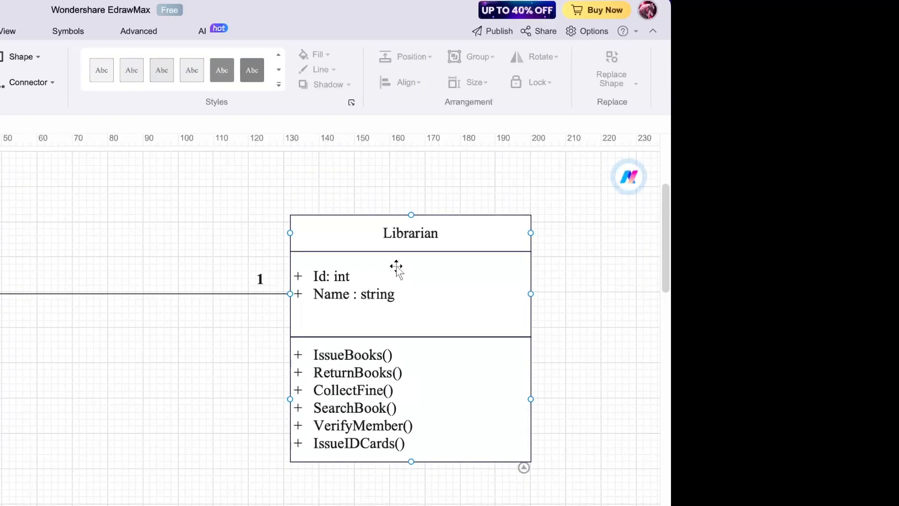
pyautogui.scroll(-7, 397, 267)
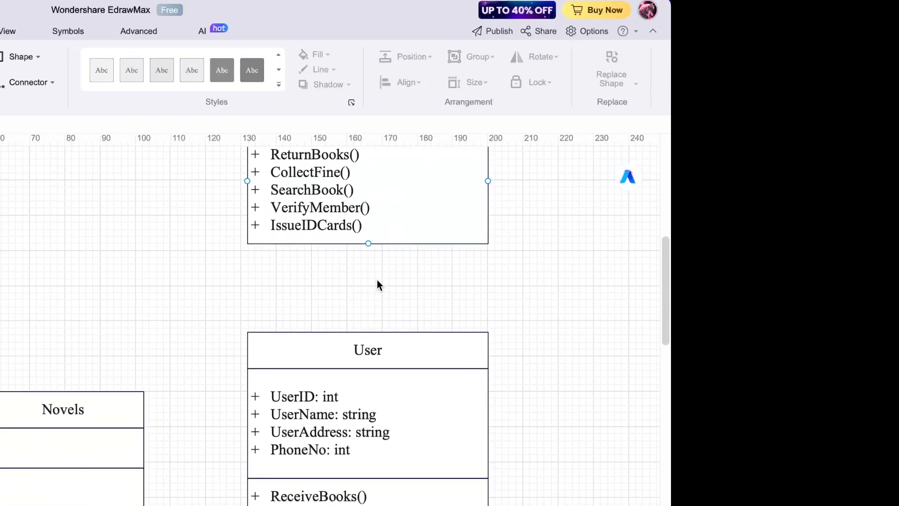
pyautogui.moveTo(368, 244); pyautogui.dragTo(368, 328)
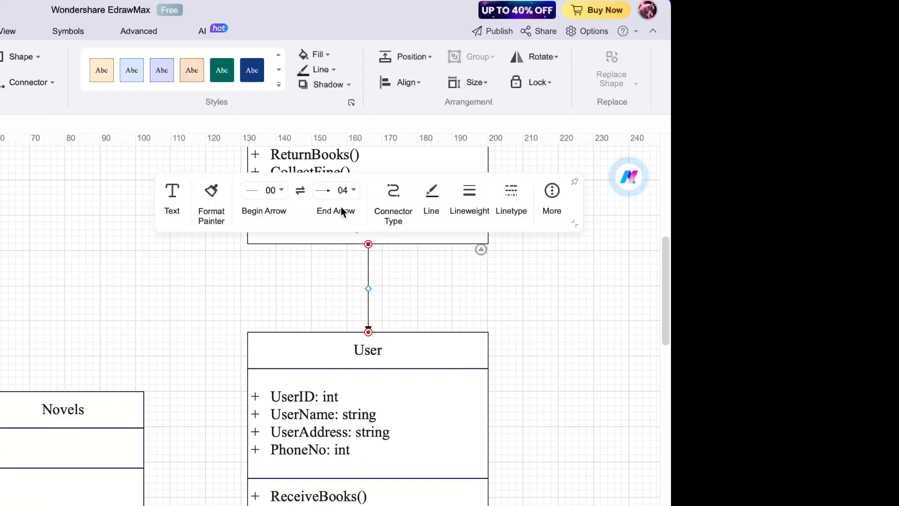
pyautogui.click(339, 190)
pyautogui.click(333, 228)
pyautogui.click(435, 315)
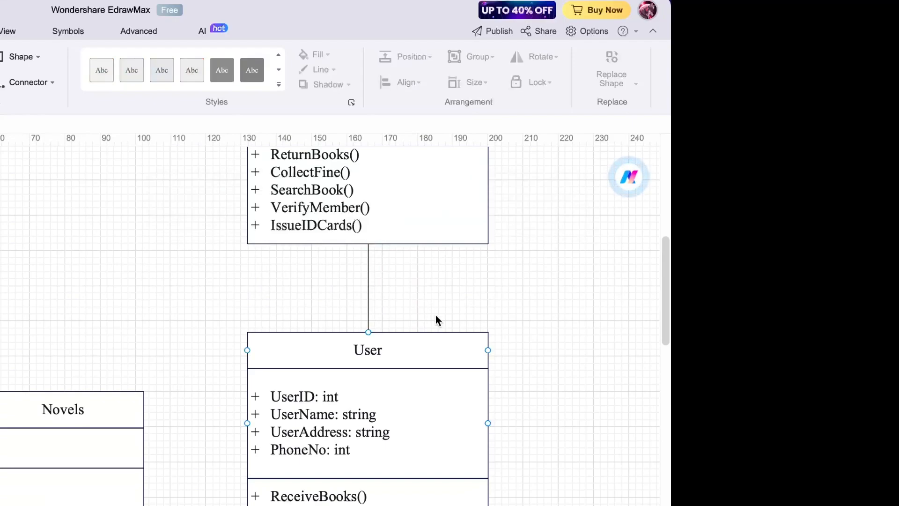
pyautogui.scroll(3, 401, 286)
pyautogui.scroll(4, 401, 281)
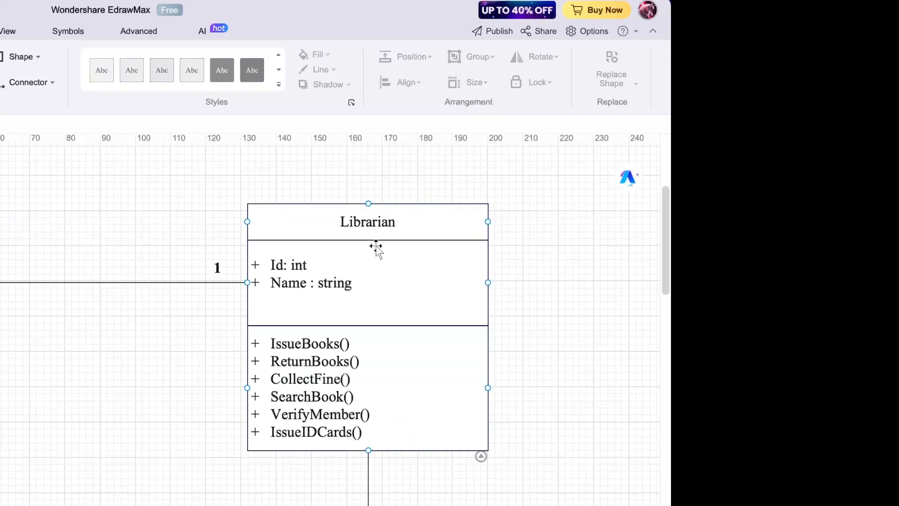
# - Add a bold 1 multiplicity label on the line just below Librarian
pyautogui.doubleClick(382, 463)
pyautogui.write('1')
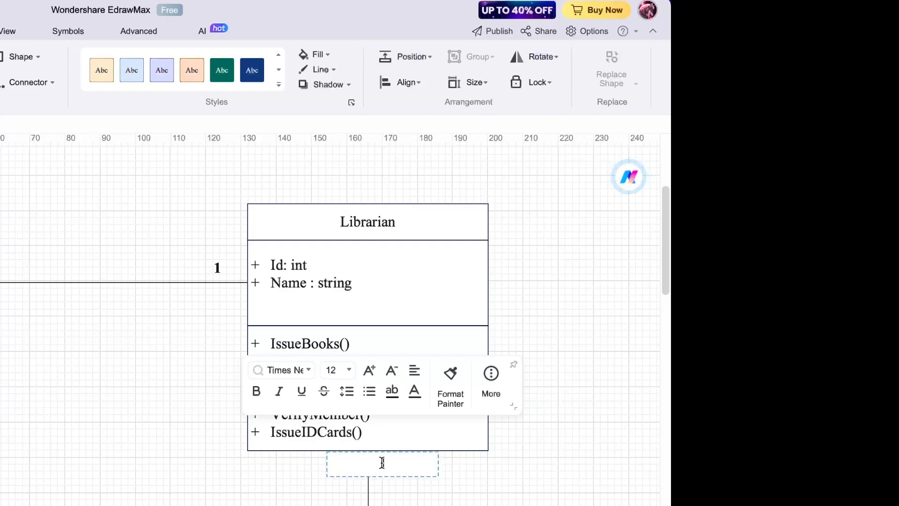
pyautogui.hotkey('ctrl', 'b')
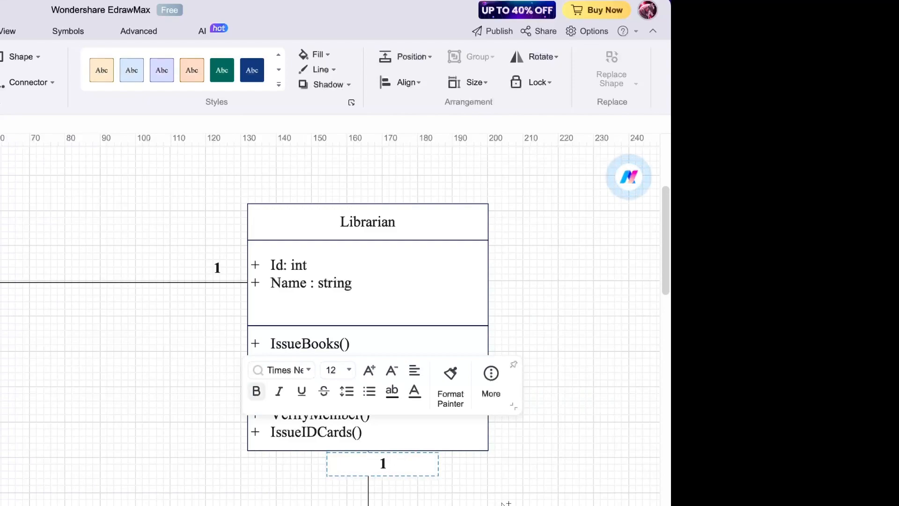
pyautogui.click(504, 502)
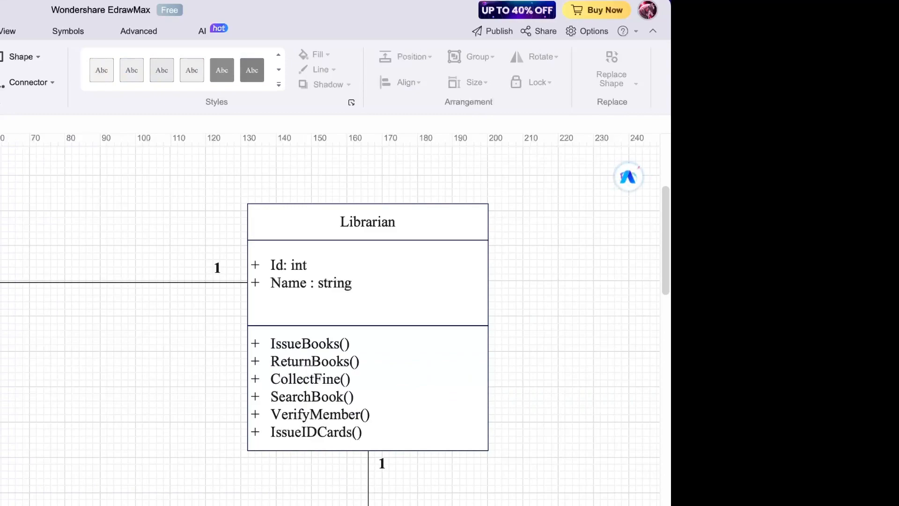
# - Add a bold 1..* multiplicity label on the line just above User
pyautogui.scroll(-4, 386, 327)
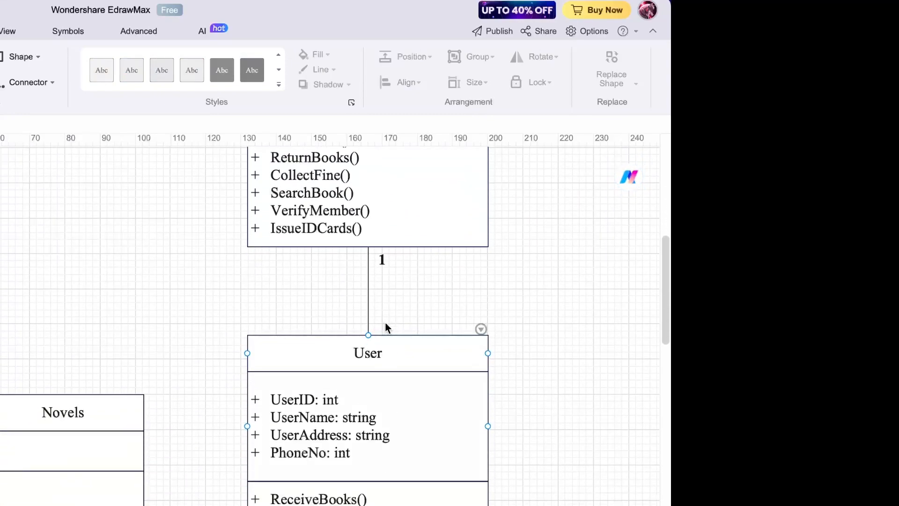
pyautogui.doubleClick(386, 326)
pyautogui.press('capslock')
pyautogui.press('XF86AudioRaiseVolume')
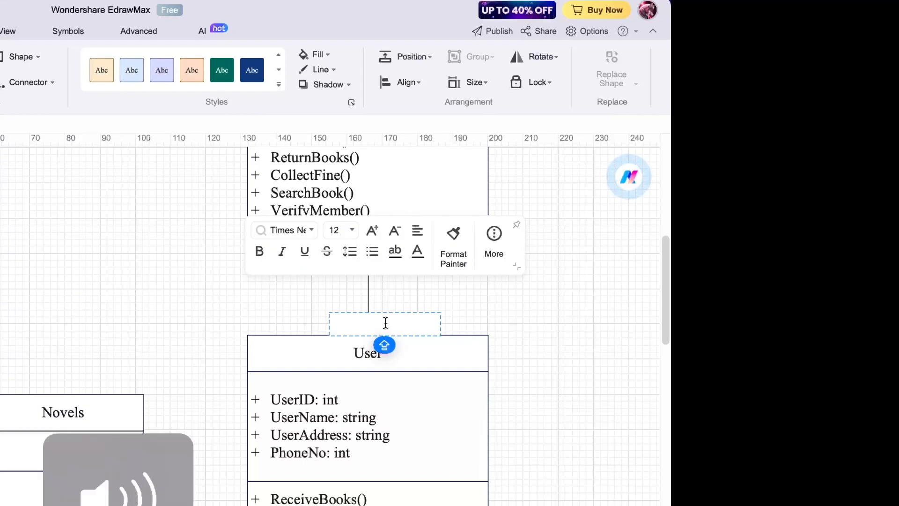
pyautogui.write('1->')
pyautogui.press('BackSpace')
pyautogui.press('BackSpace')
pyautogui.press('BackSpace')
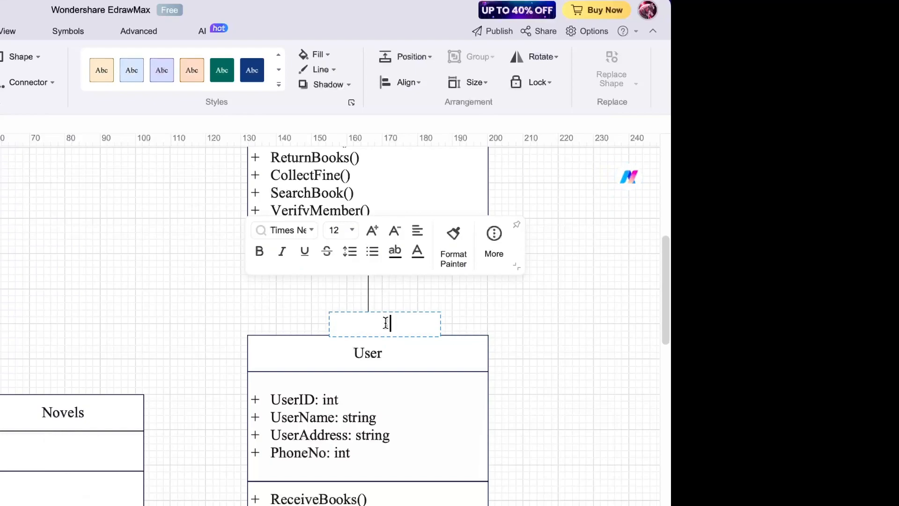
pyautogui.write('1')
pyautogui.write('..*')
pyautogui.hotkey('ctrl', 'a')
pyautogui.hotkey('ctrl', 'b')
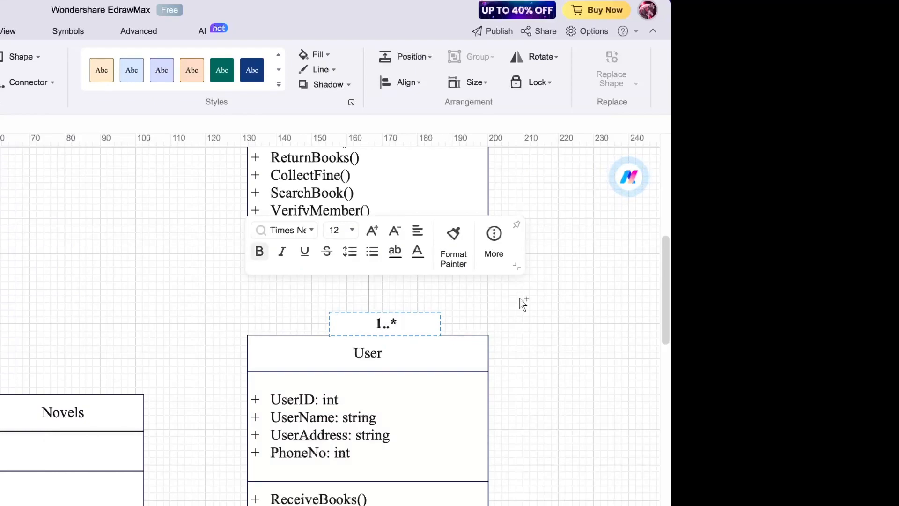
pyautogui.click(518, 302)
pyautogui.scroll(-3, 503, 304)
pyautogui.scroll(4, 503, 304)
pyautogui.scroll(-4, 504, 304)
pyautogui.scroll(4, 504, 304)
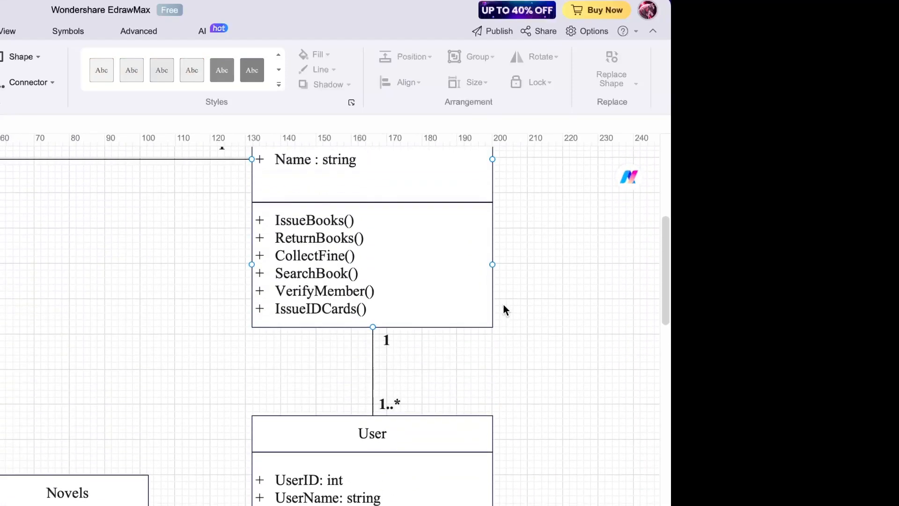
pyautogui.hscroll(-1, 243, 368)
pyautogui.hscroll(-5, 243, 368)
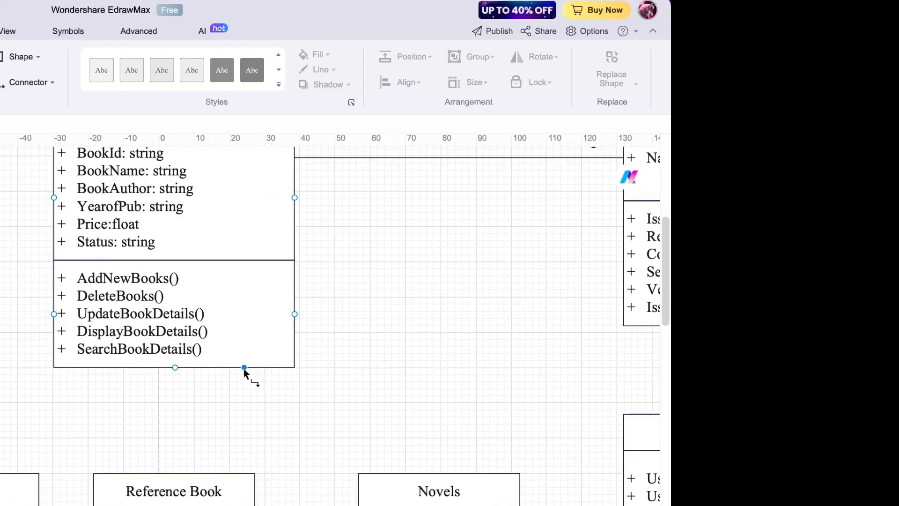
# - Remove the arrowhead from the Books–User connector by setting End Arrow to 00
pyautogui.scroll(3, 241, 368)
pyautogui.hscroll(6, 241, 367)
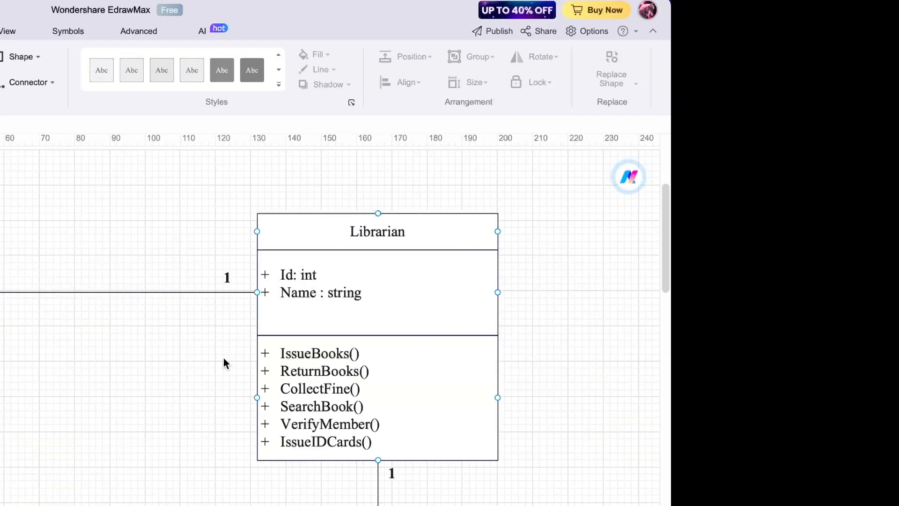
pyautogui.click(223, 357)
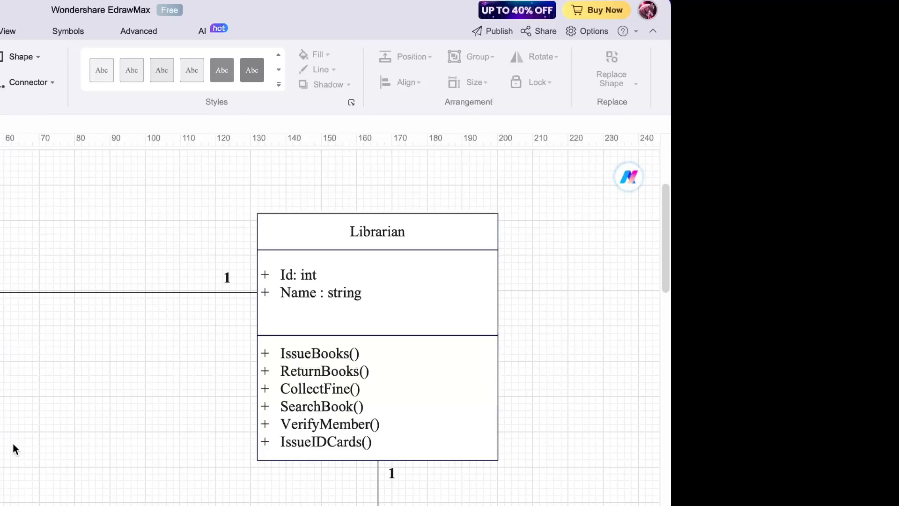
pyautogui.scroll(-4, 334, 325)
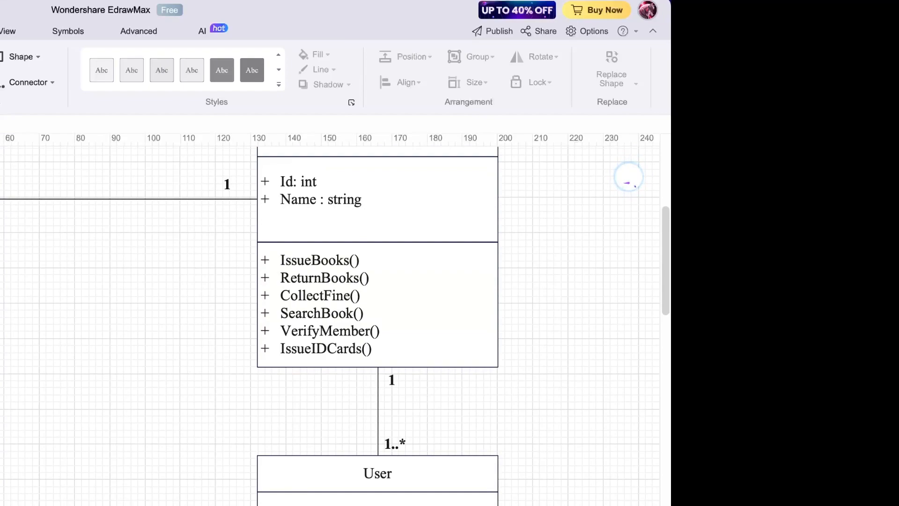
pyautogui.moveTo(0, 354); pyautogui.dragTo(230, 505)
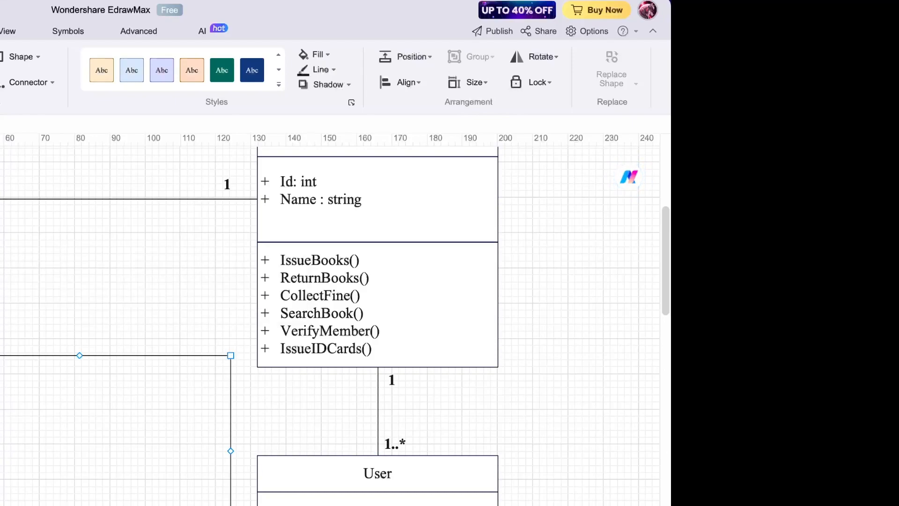
pyautogui.doubleClick(3, 346)
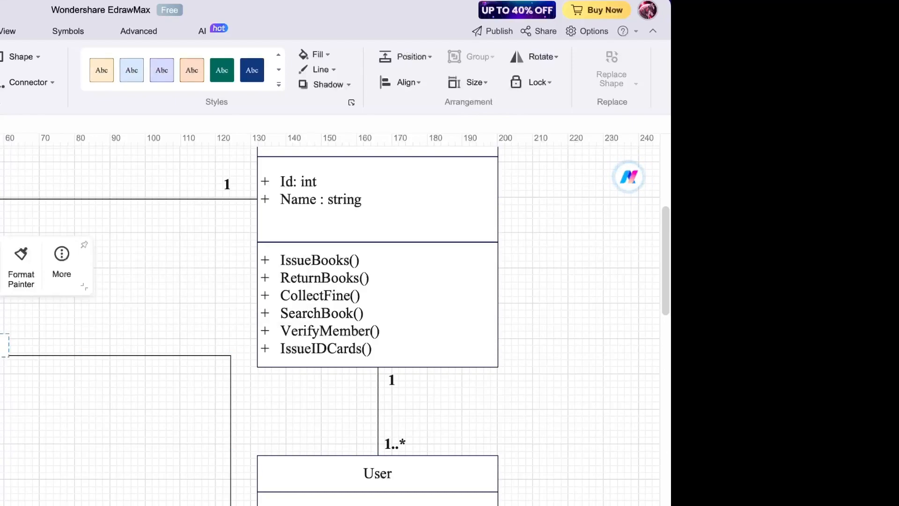
pyautogui.click(230, 456)
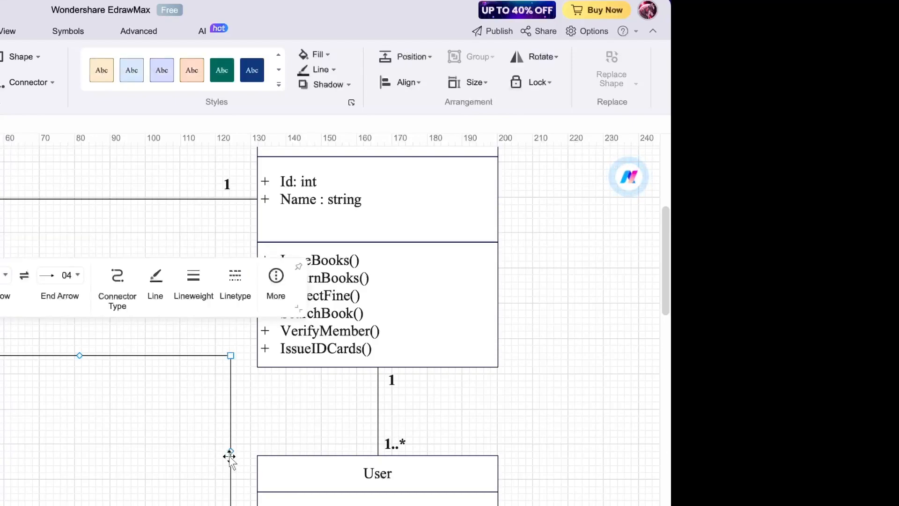
pyautogui.click(72, 277)
pyautogui.click(80, 310)
pyautogui.click(84, 320)
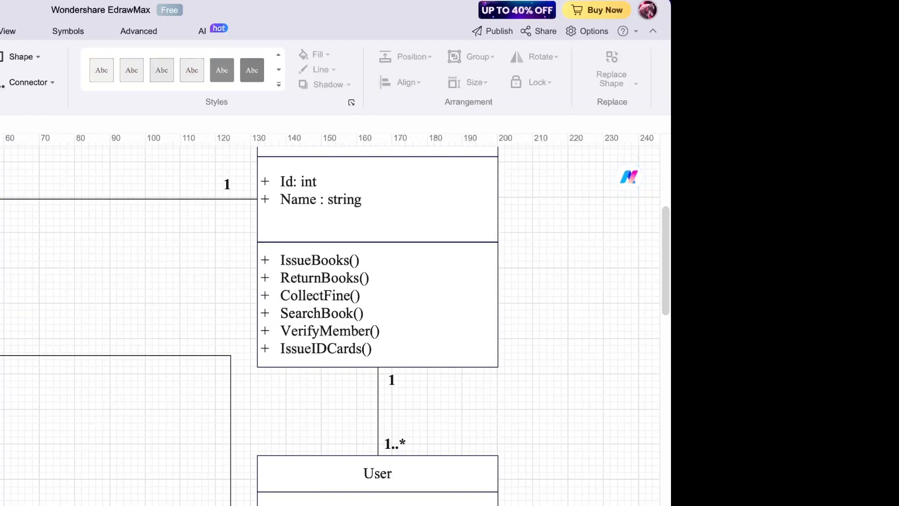
# - Add a bold m..* multiplicity label beside the connector's User end
pyautogui.click(1, 182)
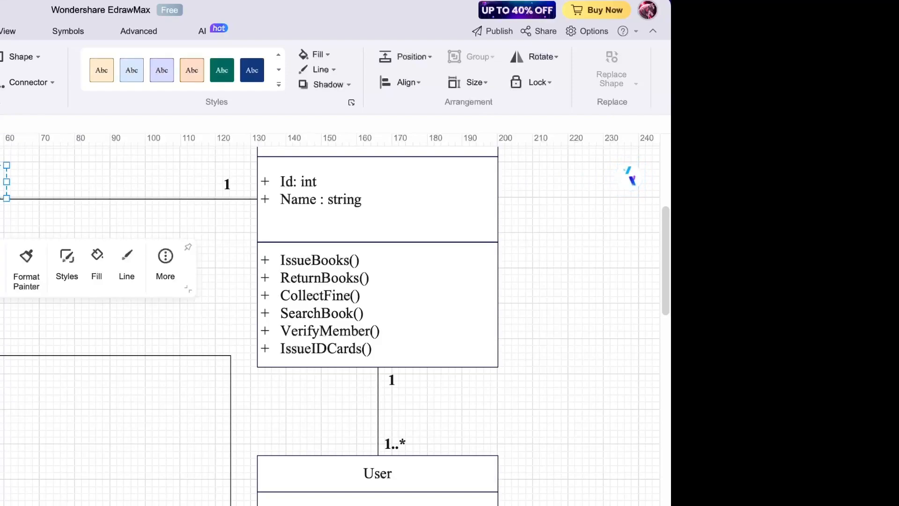
pyautogui.press('Delete')
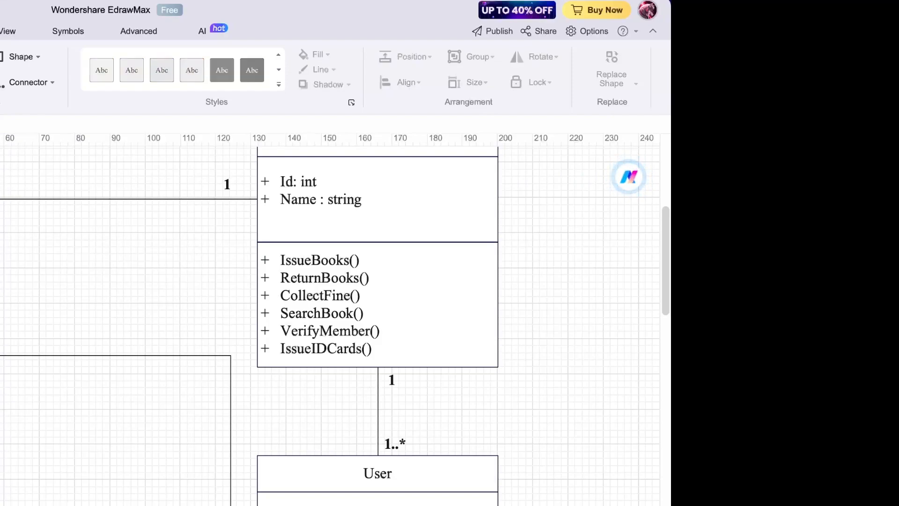
pyautogui.click(1, 323)
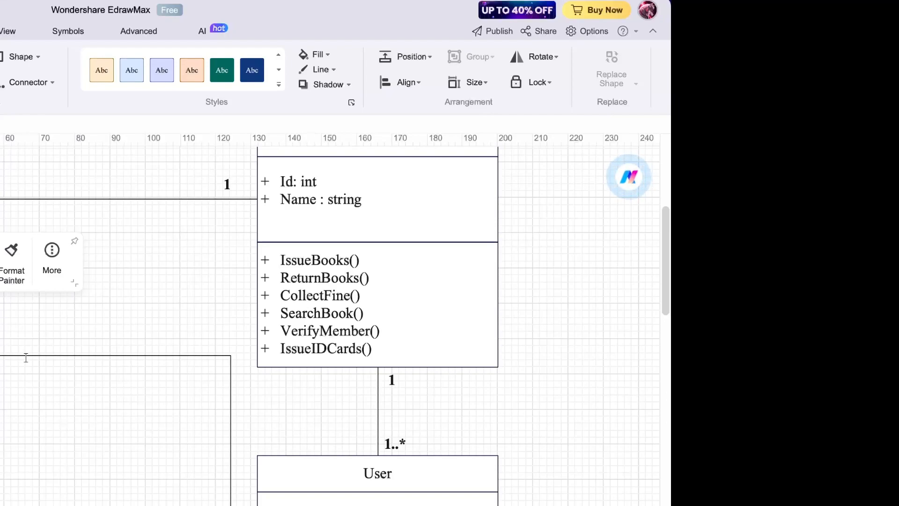
pyautogui.scroll(-3, 266, 487)
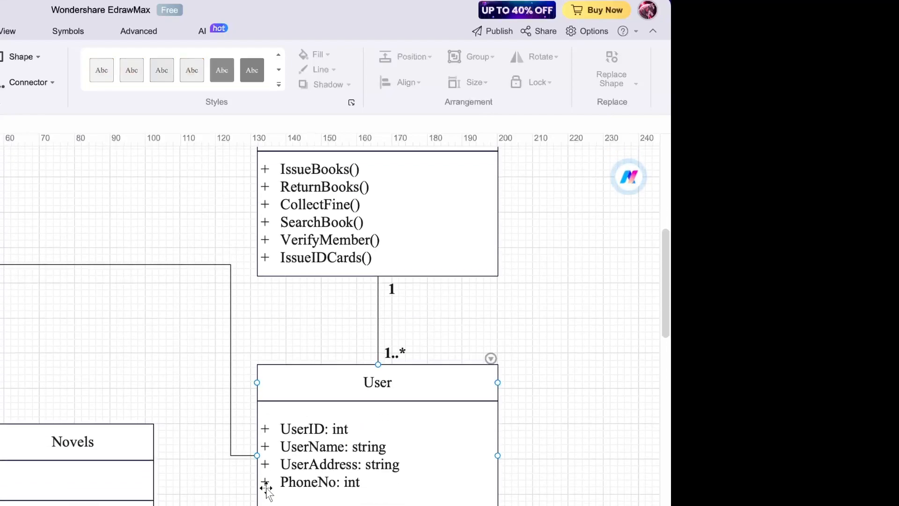
pyautogui.doubleClick(231, 472)
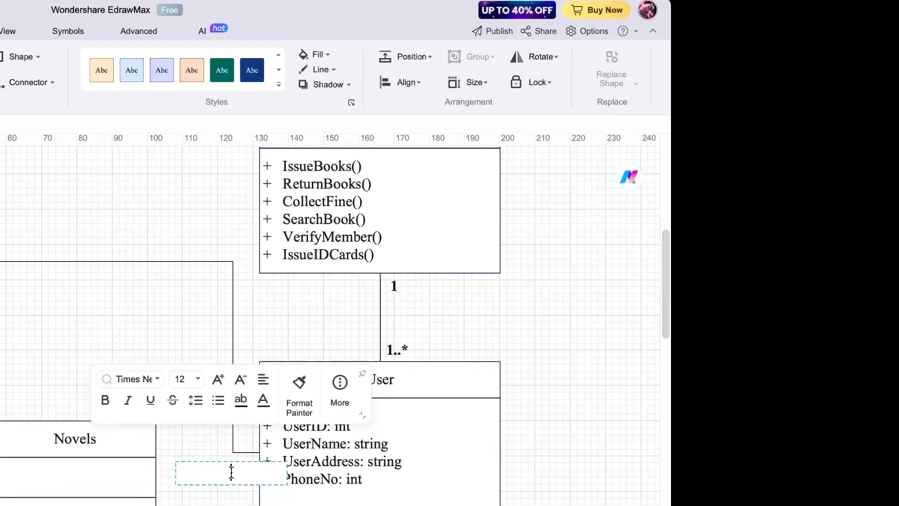
pyautogui.write('m..')
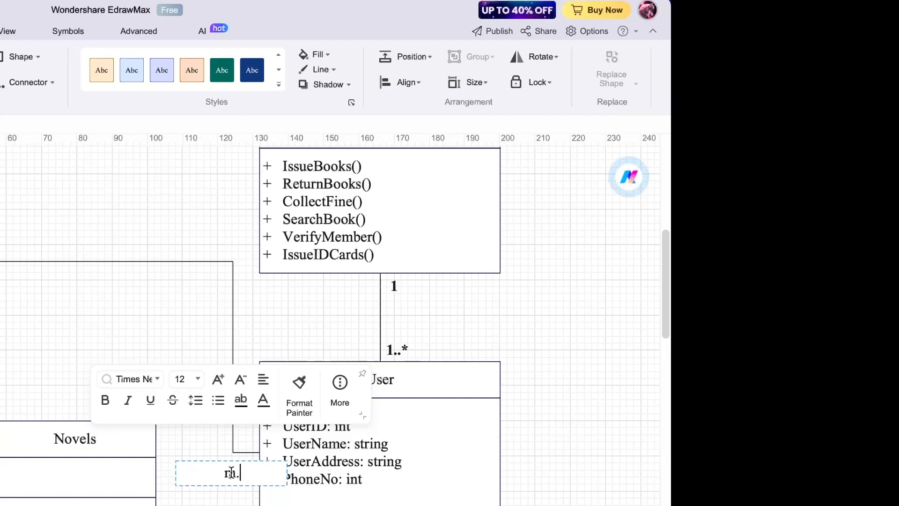
pyautogui.write('*')
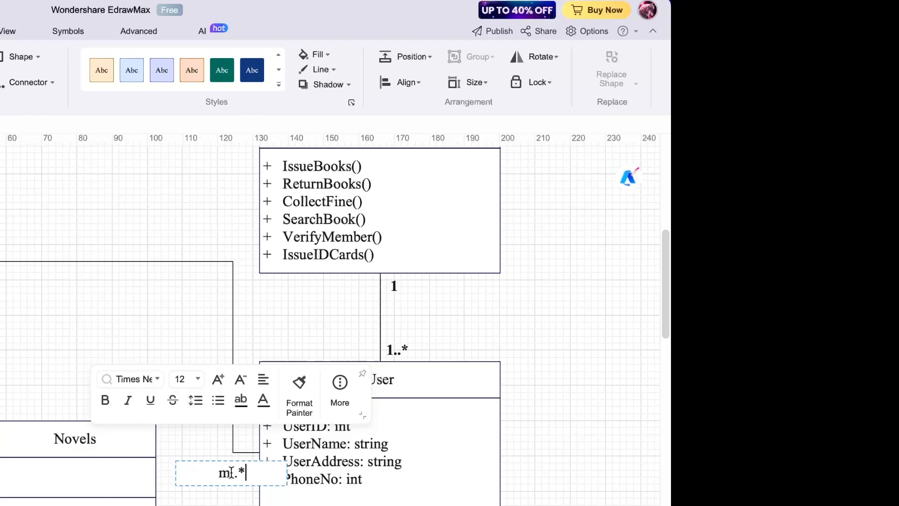
pyautogui.press('super+b')
pyautogui.click(213, 501)
pyautogui.scroll(-1, 328, 323)
pyautogui.scroll(-3, 328, 323)
pyautogui.scroll(-4, 328, 323)
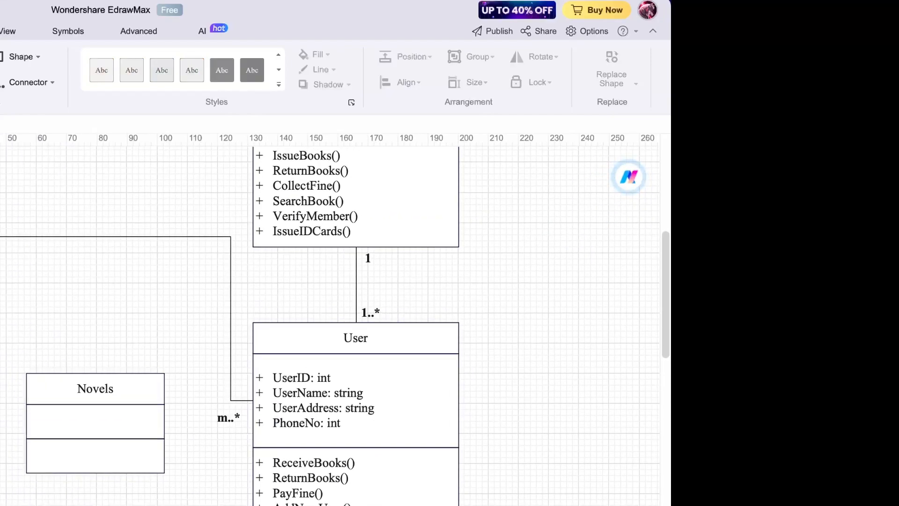
# - Connect General Book up to the bottom of Books with a hollow triangle arrowhead
pyautogui.scroll(-3, 328, 323)
pyautogui.scroll(-3, 328, 323)
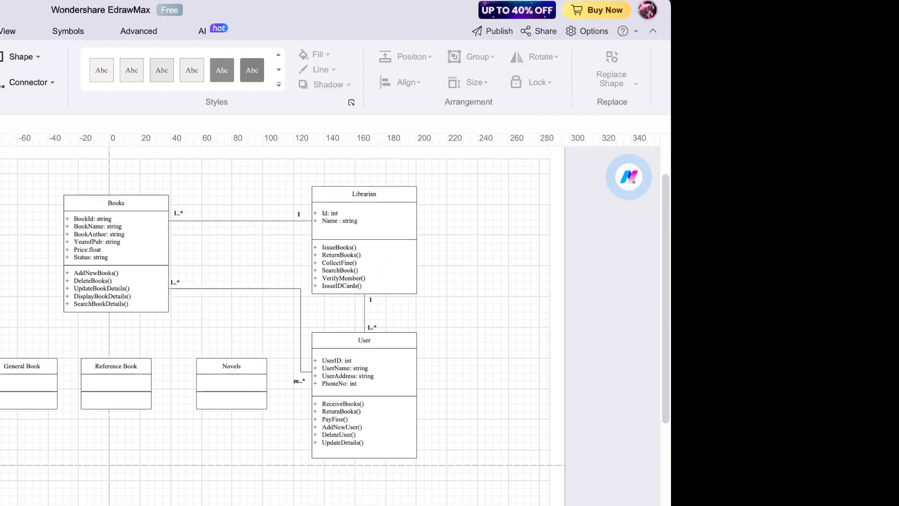
pyautogui.scroll(2, 114, 455)
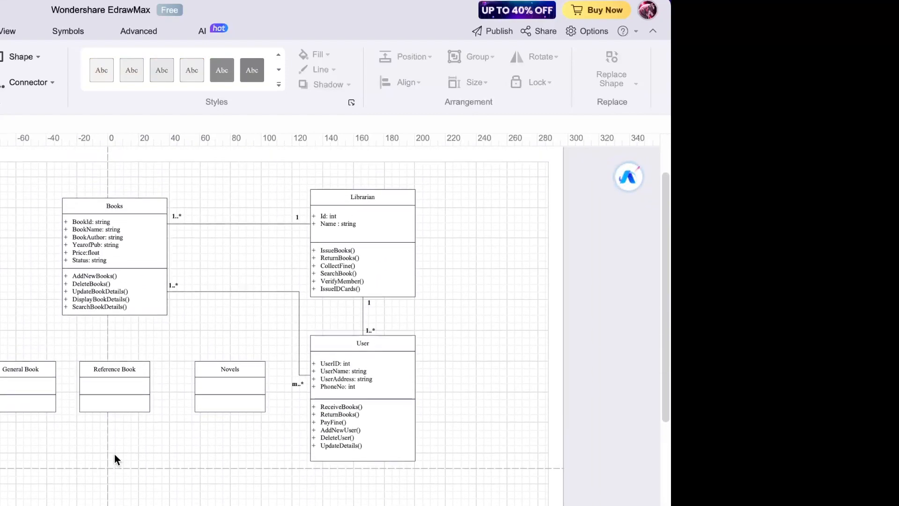
pyautogui.click(21, 368)
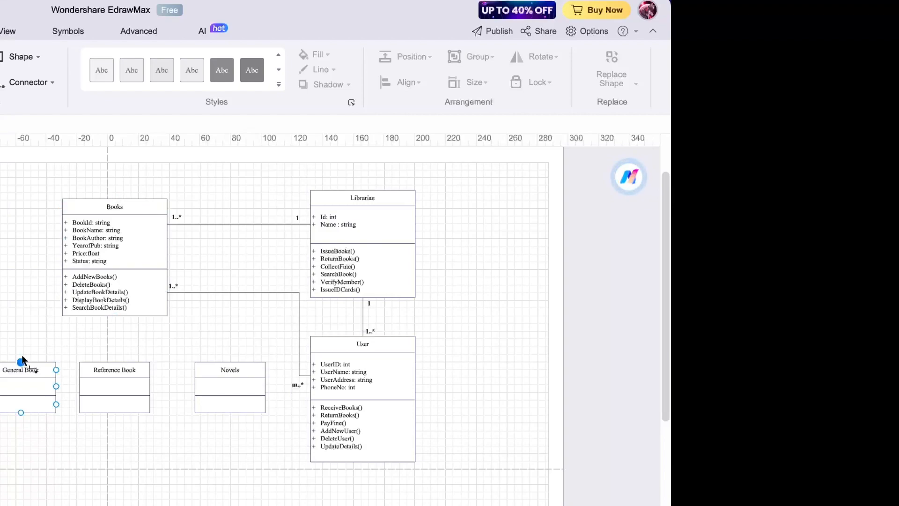
pyautogui.moveTo(21, 361); pyautogui.dragTo(87, 316)
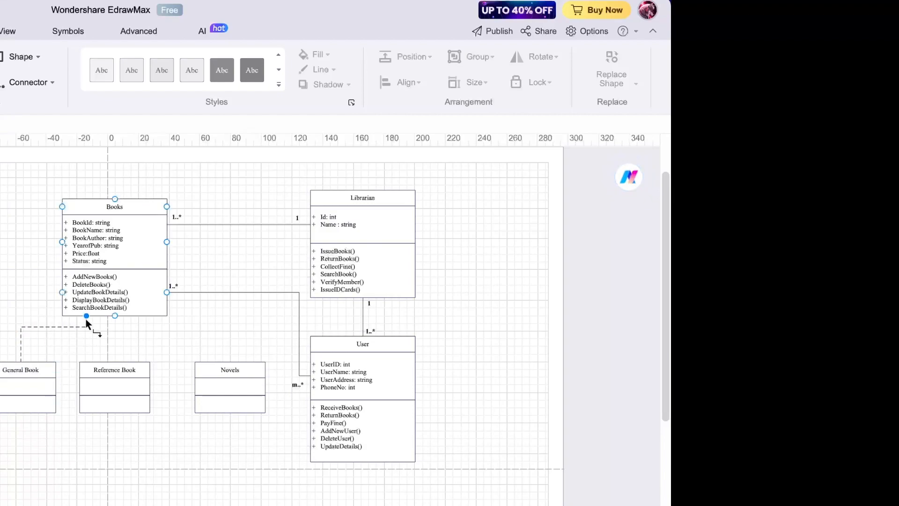
pyautogui.click(29, 238)
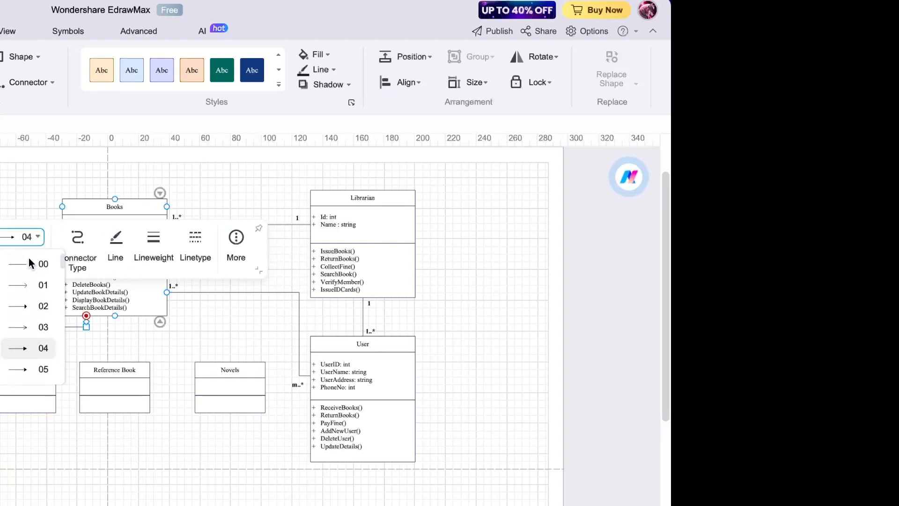
pyautogui.scroll(-4, 36, 300)
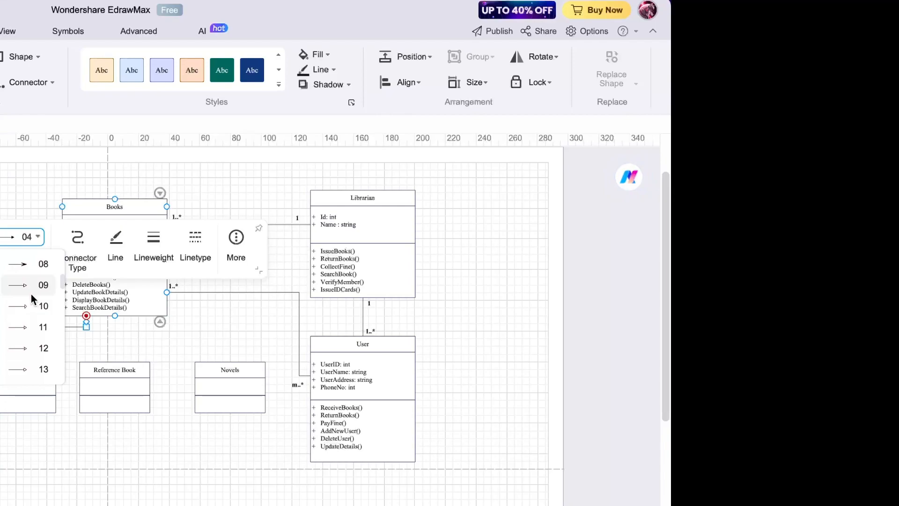
pyautogui.click(33, 323)
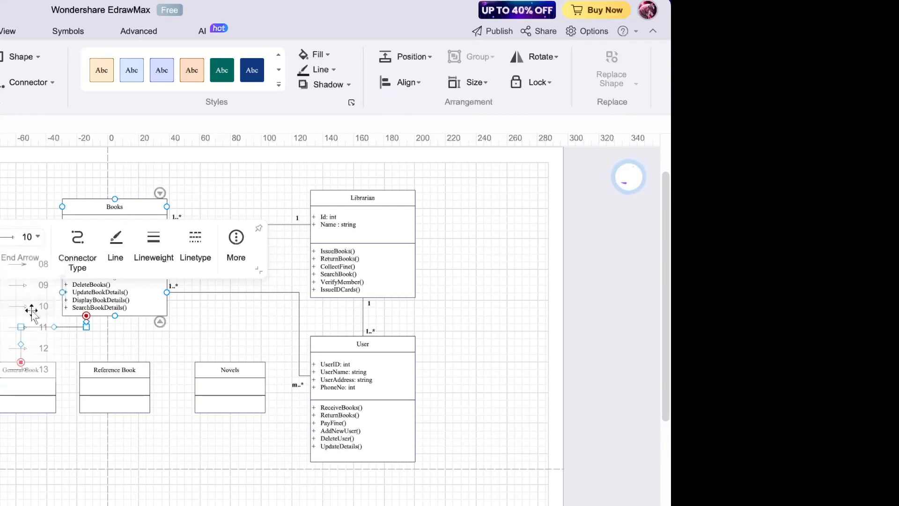
pyautogui.click(71, 351)
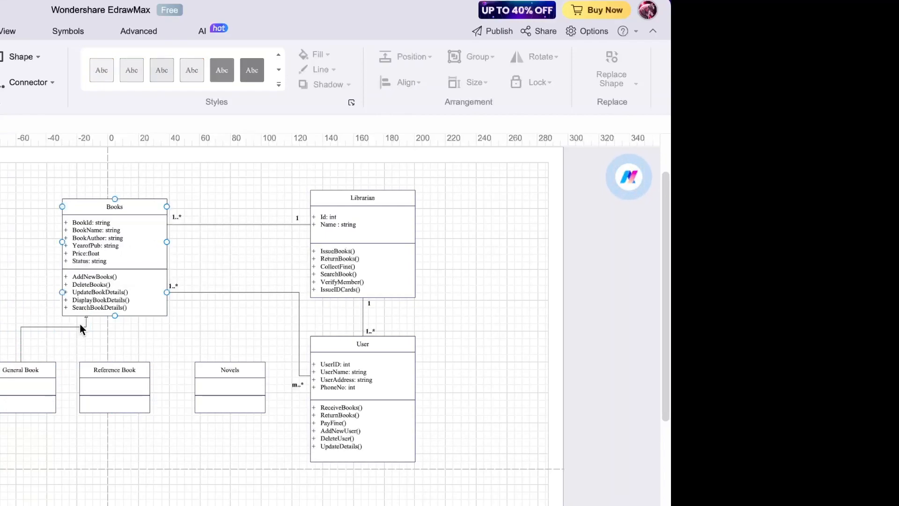
# - Set the Books–General Book connector's lineweight to 2 pt
pyautogui.click(77, 327)
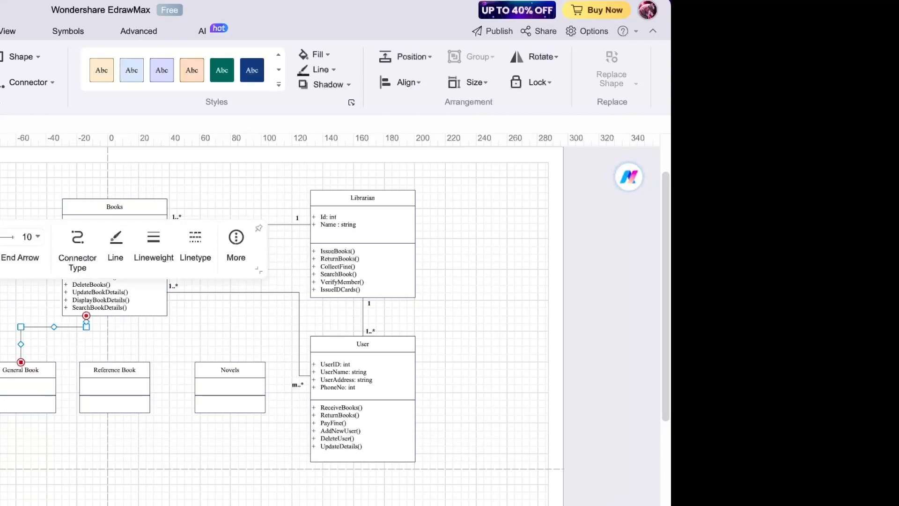
pyautogui.click(153, 248)
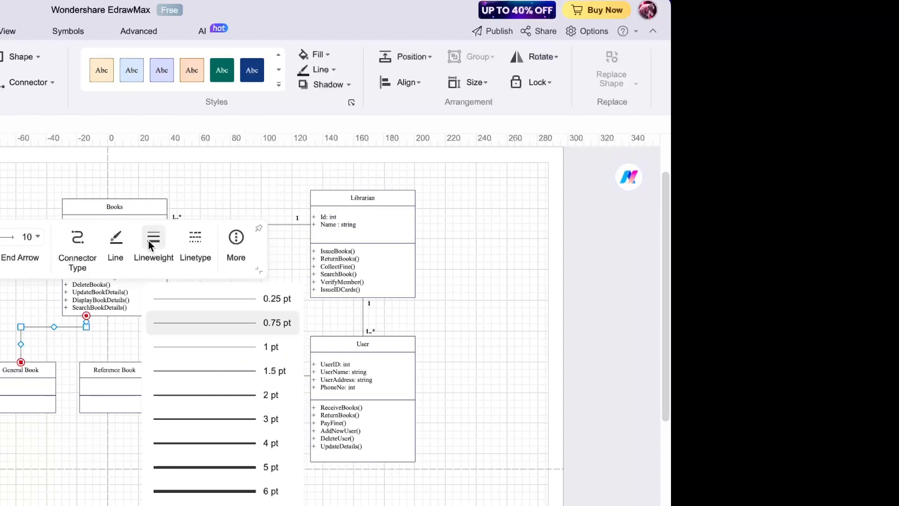
pyautogui.click(213, 395)
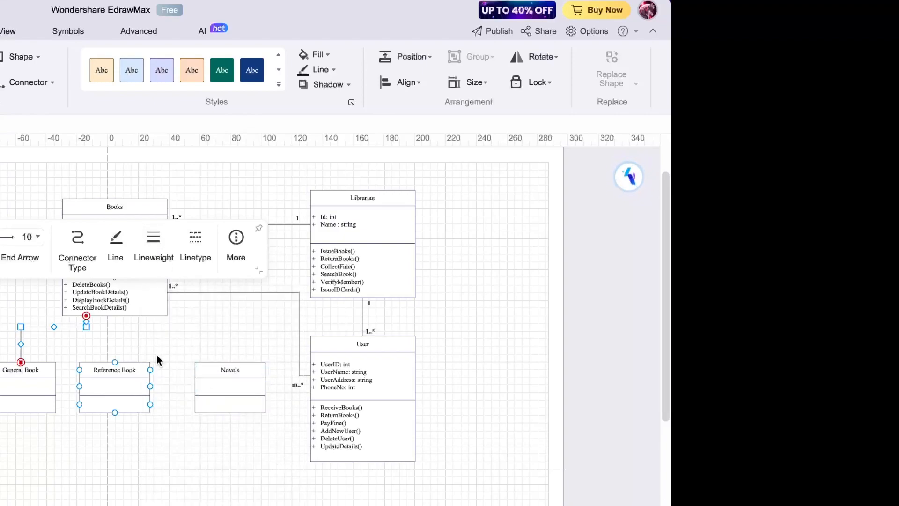
pyautogui.click(156, 355)
pyautogui.scroll(5, 156, 355)
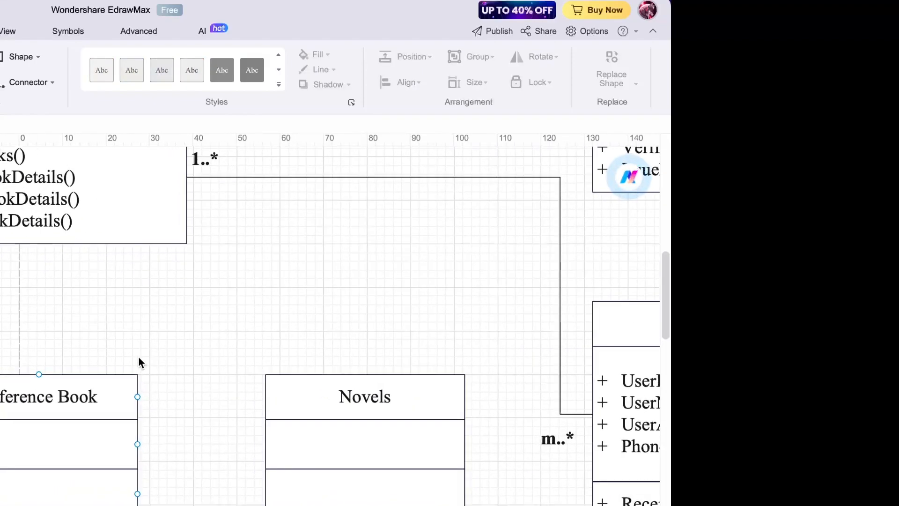
# - Connect Reference Book up to Books with a 2 pt hollow-triangle generalization arrow
pyautogui.hscroll(-3, 138, 356)
pyautogui.moveTo(110, 374); pyautogui.dragTo(110, 244)
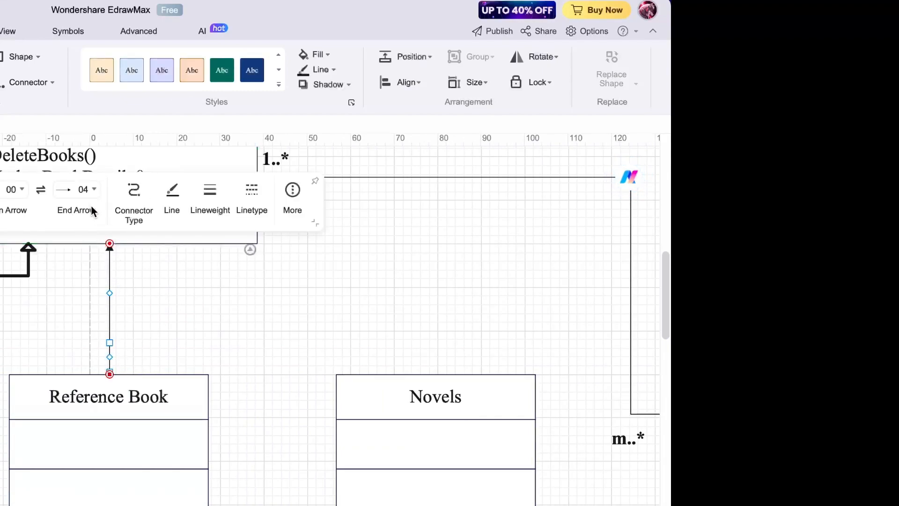
pyautogui.click(84, 189)
pyautogui.scroll(-1, 91, 322)
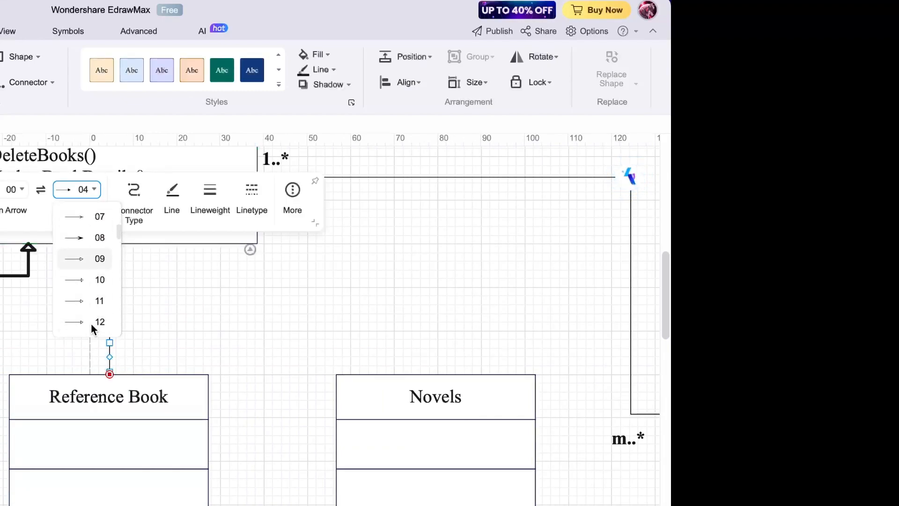
pyautogui.click(93, 302)
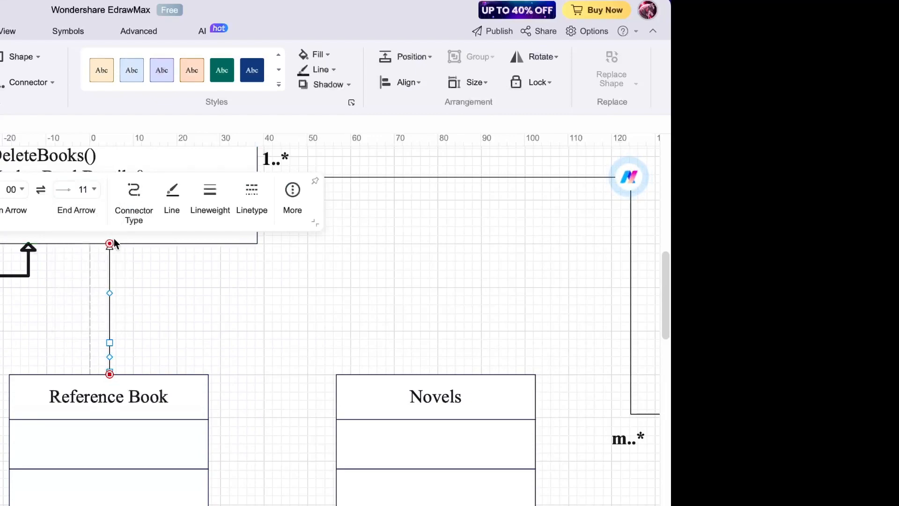
pyautogui.click(203, 188)
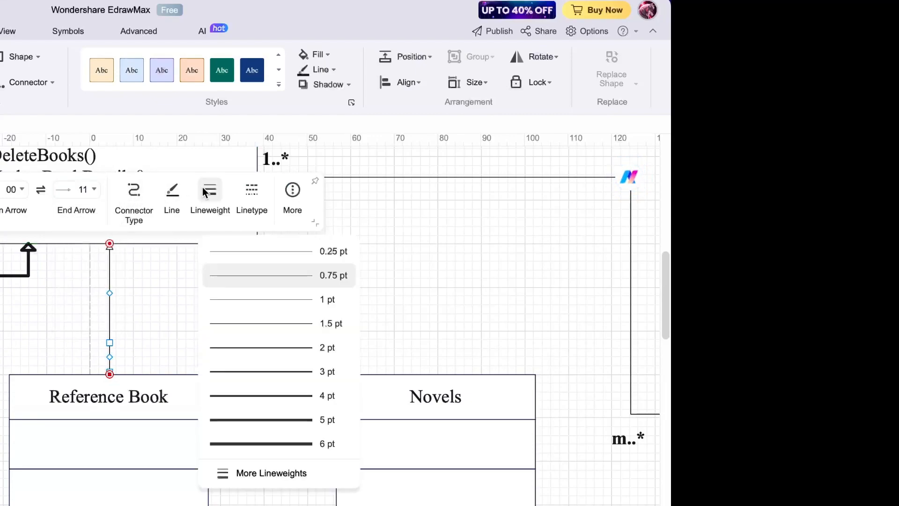
pyautogui.click(252, 347)
# - Connect Novels up to Books with a 2 pt hollow-triangle generalization arrow
pyautogui.moveTo(436, 373); pyautogui.dragTo(191, 255)
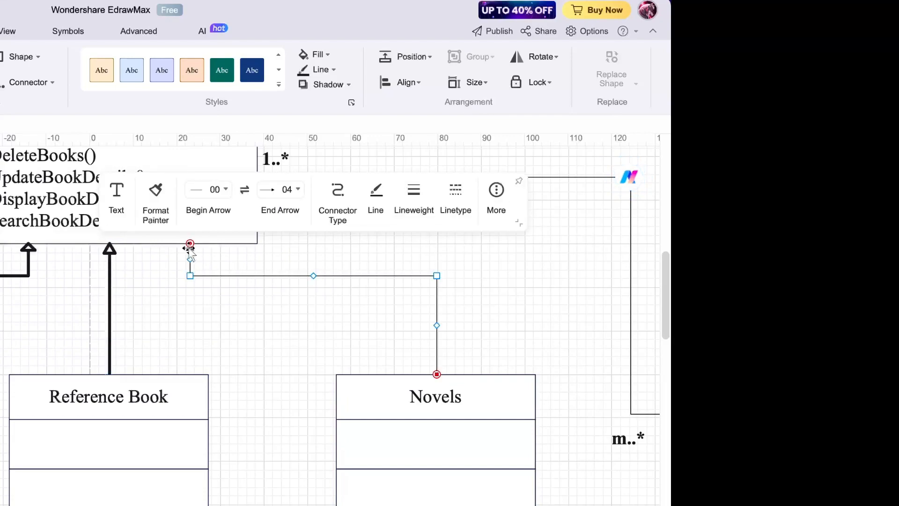
pyautogui.click(295, 190)
pyautogui.scroll(-3, 285, 258)
pyautogui.scroll(1, 285, 258)
pyautogui.scroll(1, 284, 258)
pyautogui.click(285, 237)
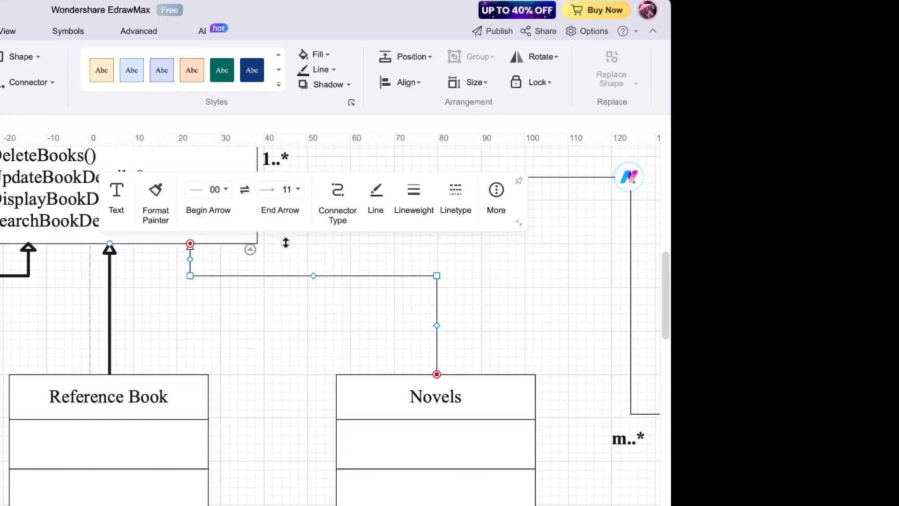
pyautogui.click(412, 206)
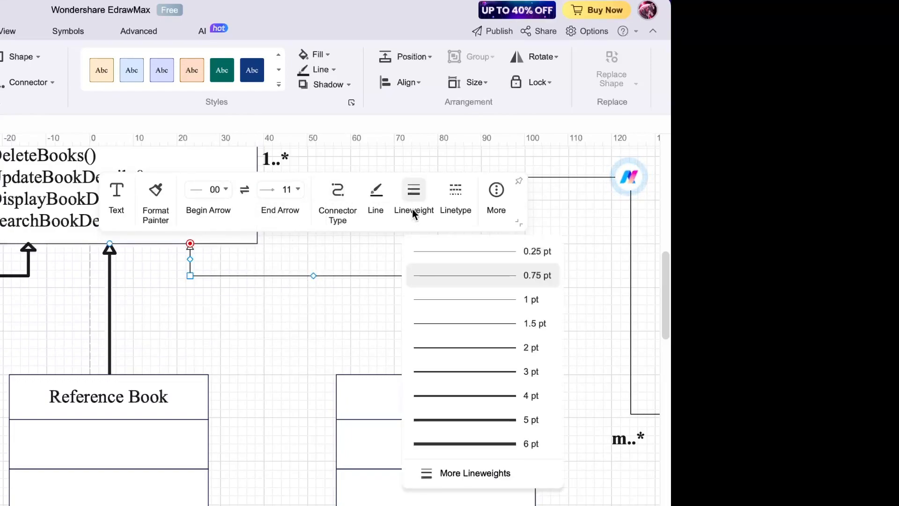
pyautogui.click(452, 348)
pyautogui.click(515, 311)
pyautogui.scroll(-1, 514, 316)
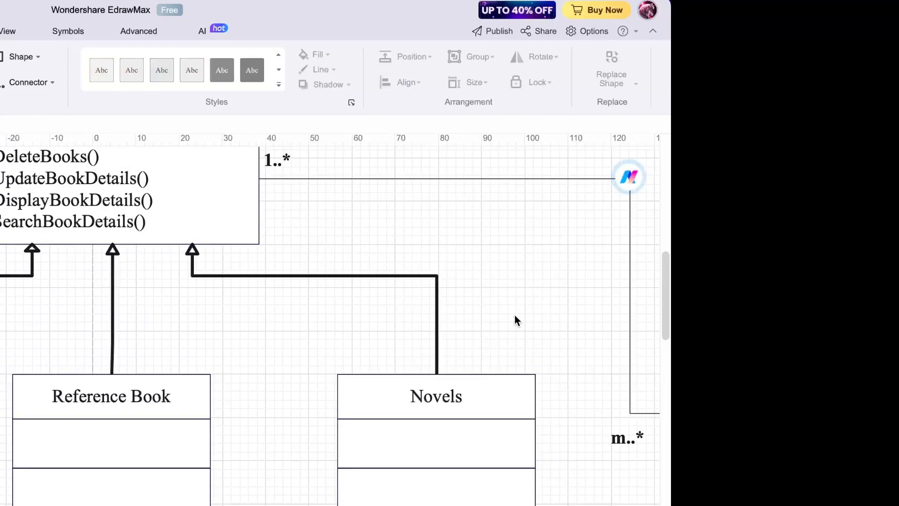
# - Set both the m..* association and the 1-to-1..* line into User to 2 pt lineweight
pyautogui.scroll(-3, 515, 316)
pyautogui.hscroll(10, 515, 315)
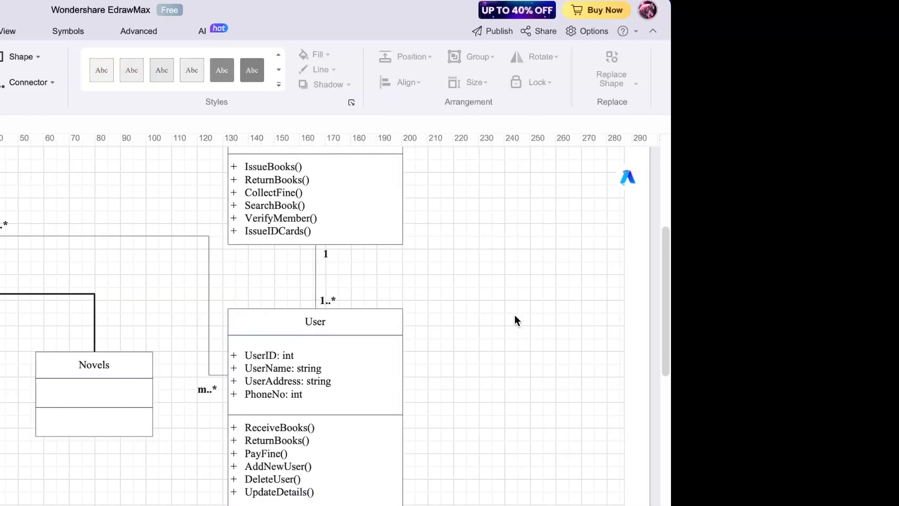
pyautogui.click(84, 246)
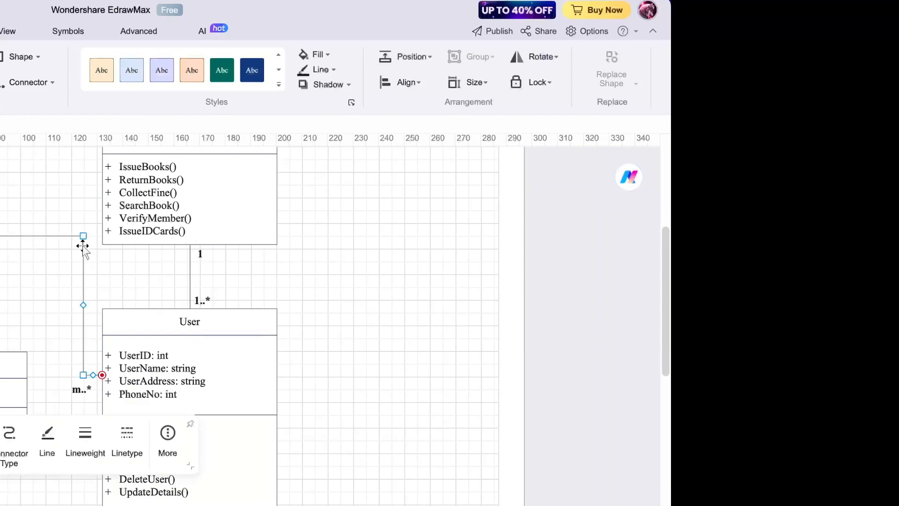
pyautogui.click(81, 440)
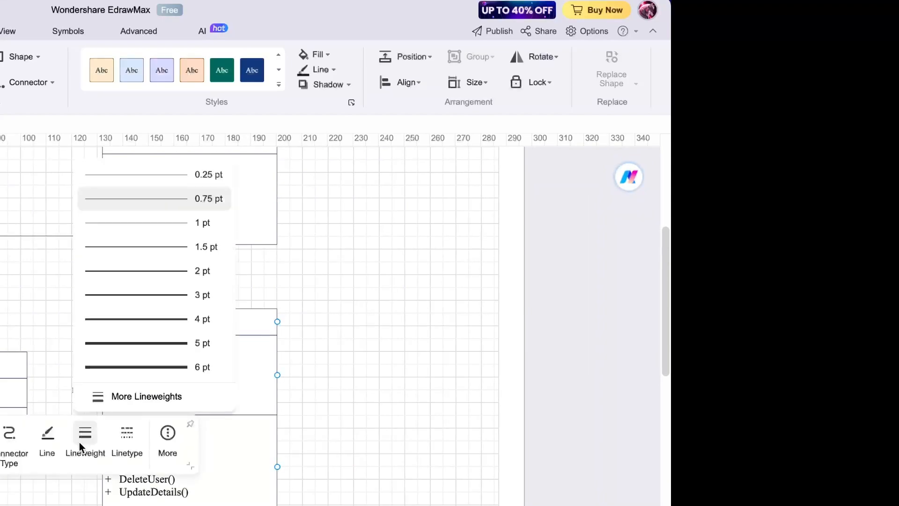
pyautogui.click(156, 270)
pyautogui.click(190, 275)
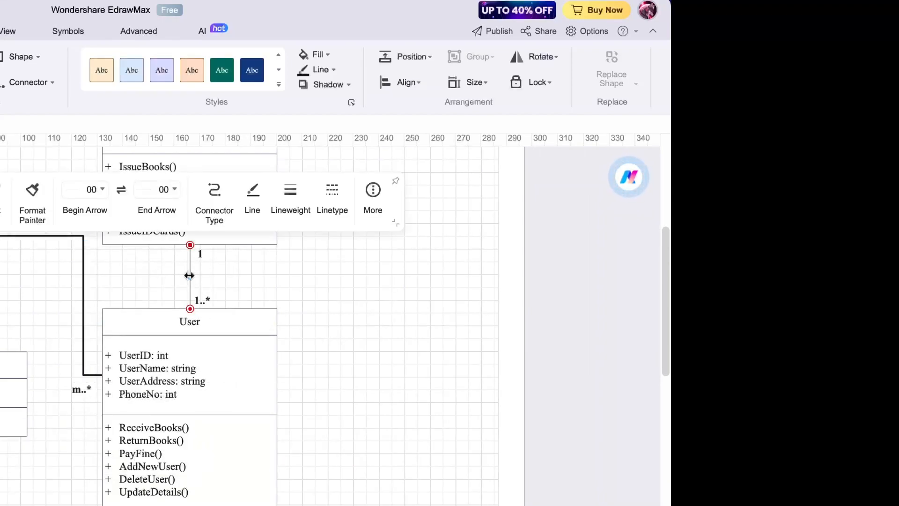
pyautogui.click(287, 192)
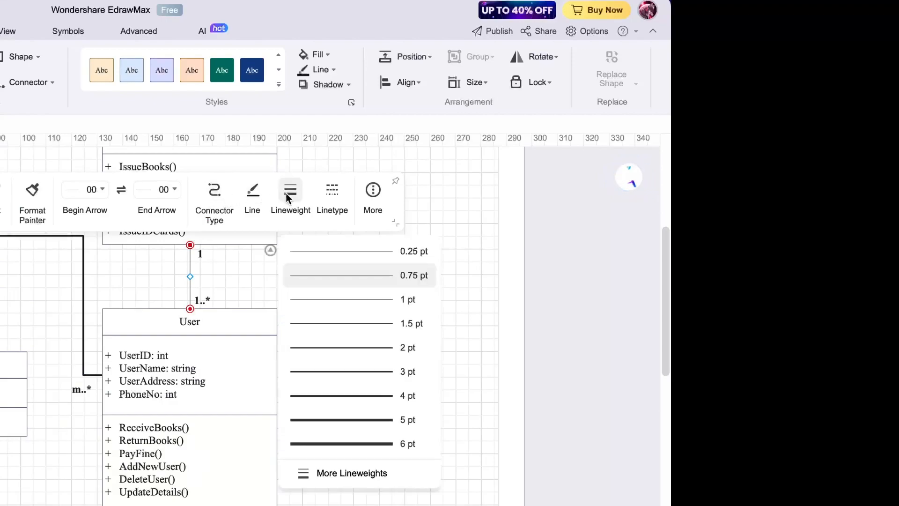
pyautogui.click(333, 347)
pyautogui.click(372, 364)
pyautogui.scroll(-5, 373, 364)
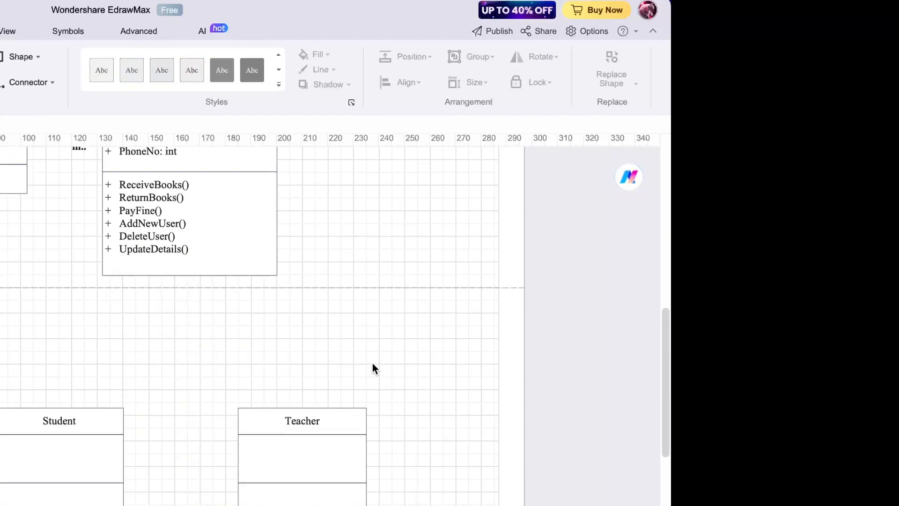
# - Connect Student up to User with a 1 pt hollow-triangle arrow, deleting a stray short connector
pyautogui.scroll(2, 300, 352)
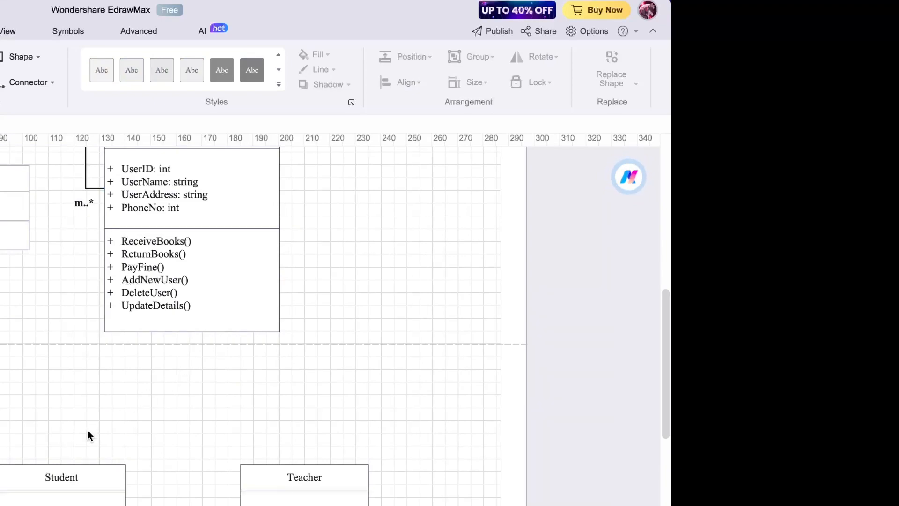
pyautogui.moveTo(60, 464); pyautogui.dragTo(62, 440)
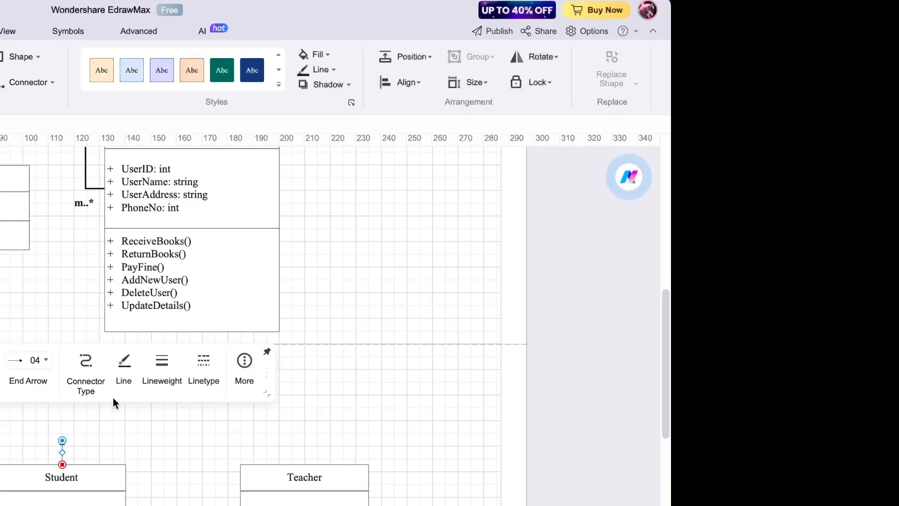
pyautogui.click(86, 448)
pyautogui.click(61, 447)
pyautogui.press('Delete')
pyautogui.moveTo(62, 465); pyautogui.dragTo(145, 332)
pyautogui.click(35, 360)
pyautogui.scroll(-3, 52, 431)
pyautogui.click(36, 430)
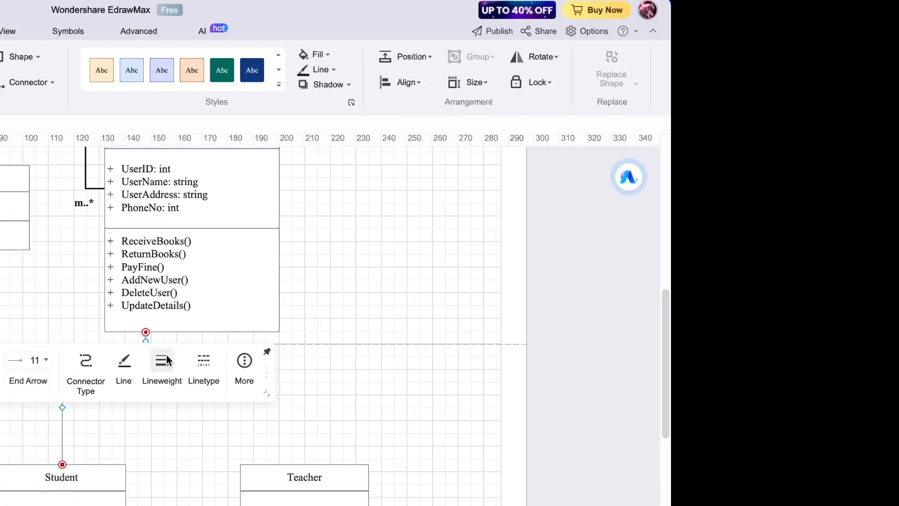
pyautogui.click(166, 361)
pyautogui.click(220, 469)
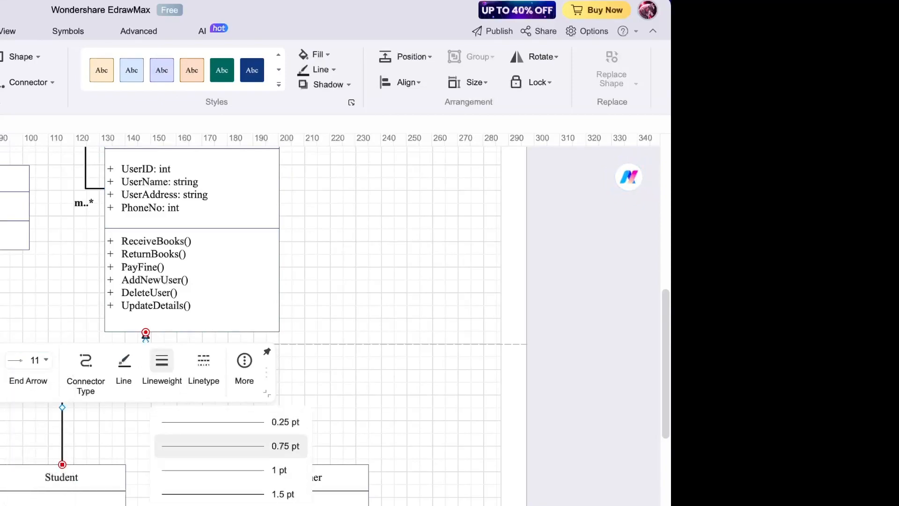
pyautogui.click(332, 431)
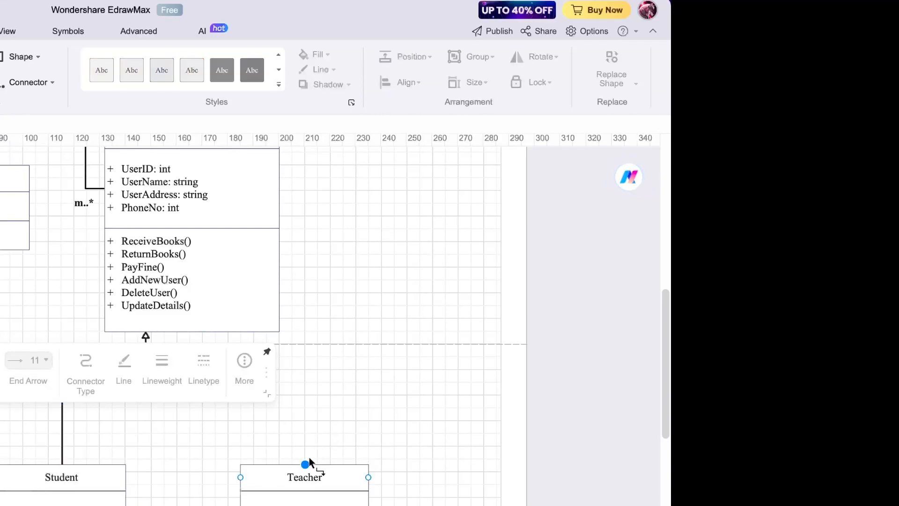
# - Connect Teacher up to User with a 1 pt hollow-triangle generalization arrow
pyautogui.moveTo(308, 463); pyautogui.dragTo(214, 332)
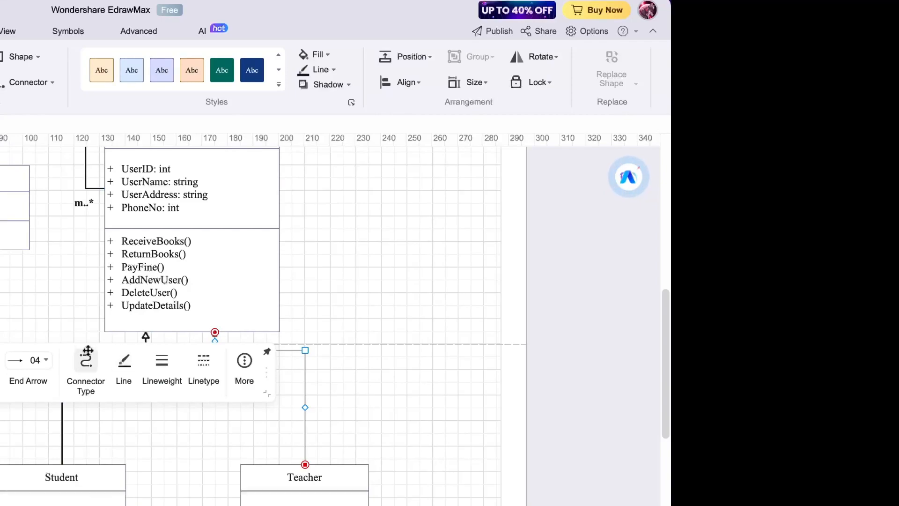
pyautogui.click(50, 361)
pyautogui.scroll(-2, 43, 430)
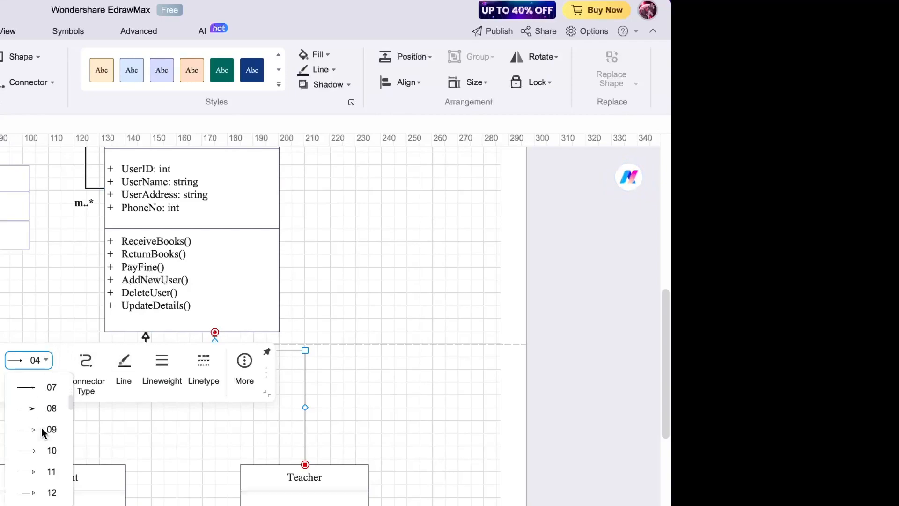
pyautogui.click(46, 471)
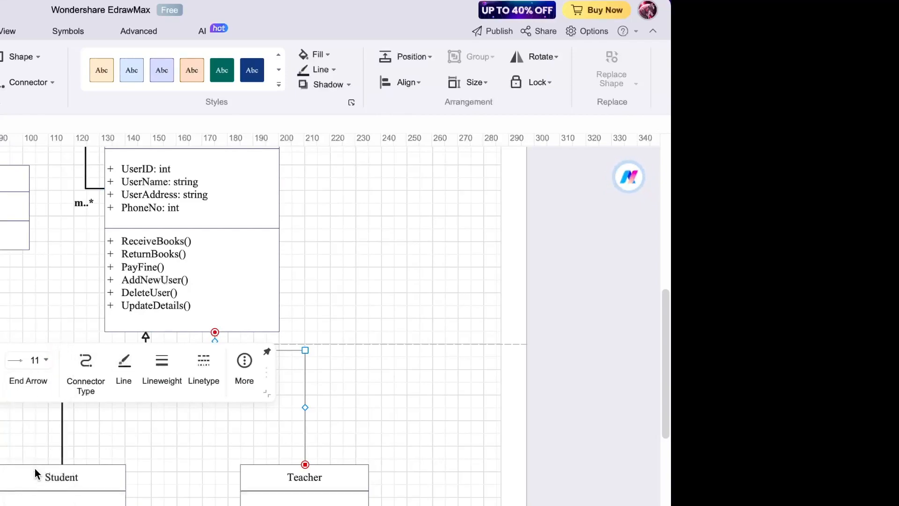
pyautogui.click(157, 367)
pyautogui.click(181, 471)
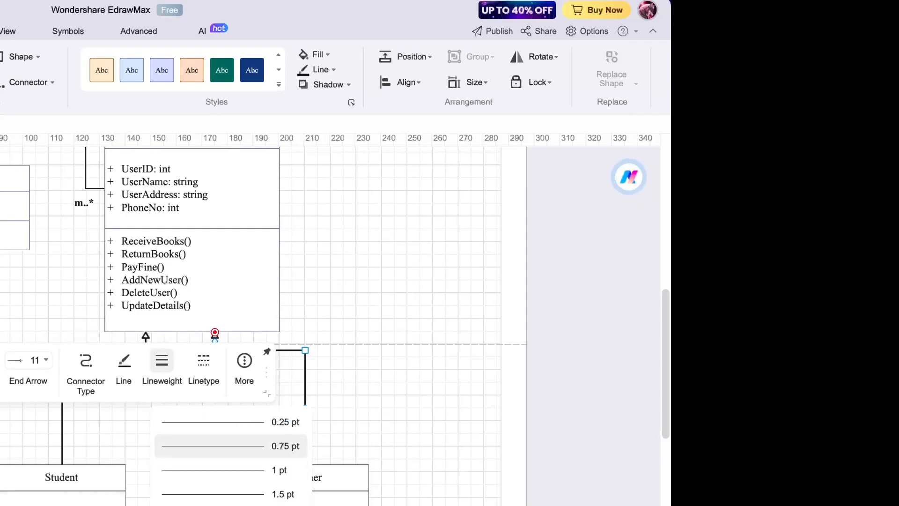
pyautogui.click(397, 408)
pyautogui.click(396, 408)
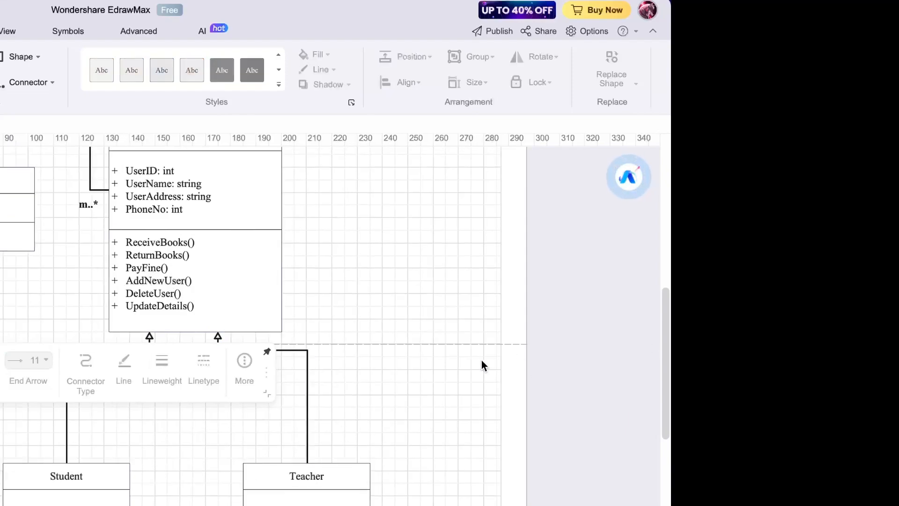
pyautogui.scroll(-5, 481, 364)
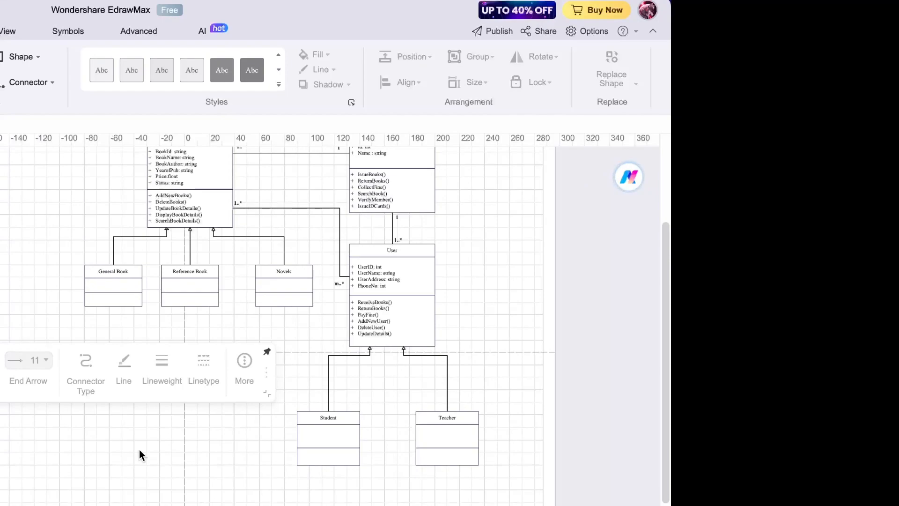
pyautogui.scroll(3, 139, 449)
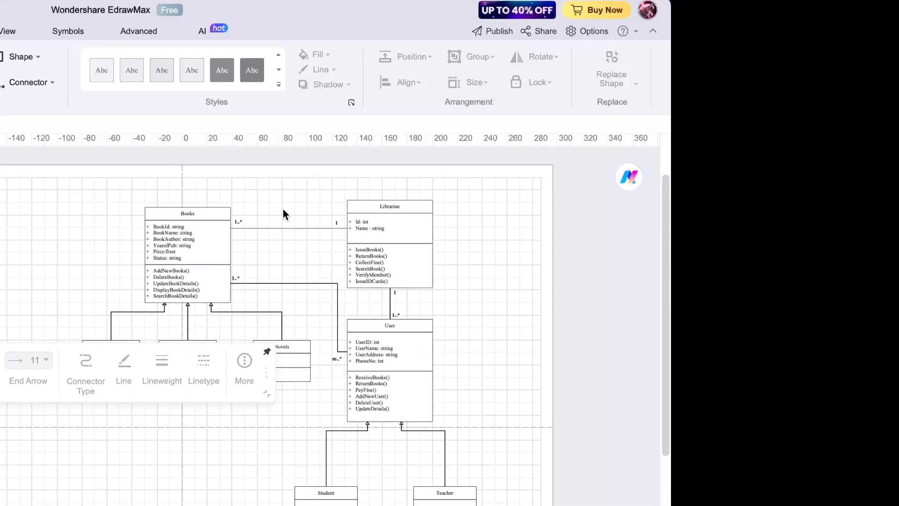
pyautogui.click(264, 350)
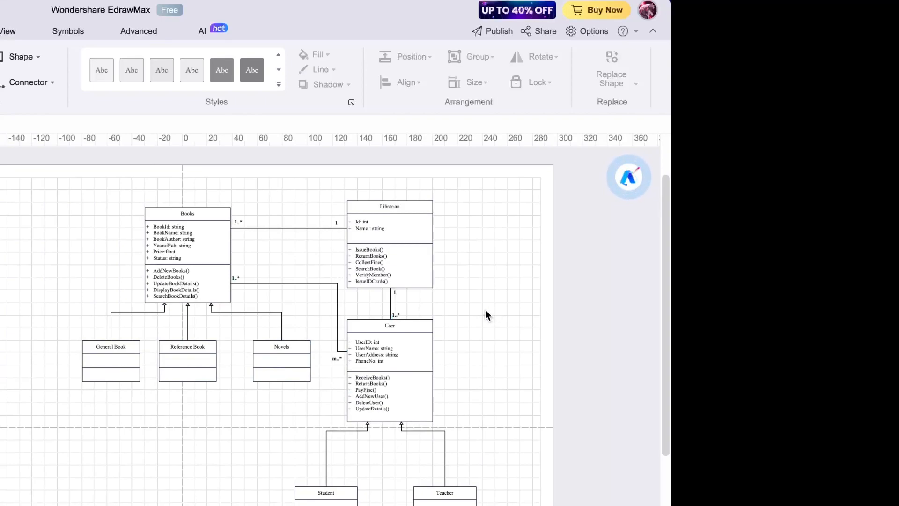
pyautogui.scroll(3, 487, 311)
pyautogui.scroll(-4, 487, 310)
pyautogui.scroll(2, 487, 310)
pyautogui.hscroll(3, 442, 300)
pyautogui.scroll(-1, 442, 301)
pyautogui.scroll(1, 442, 300)
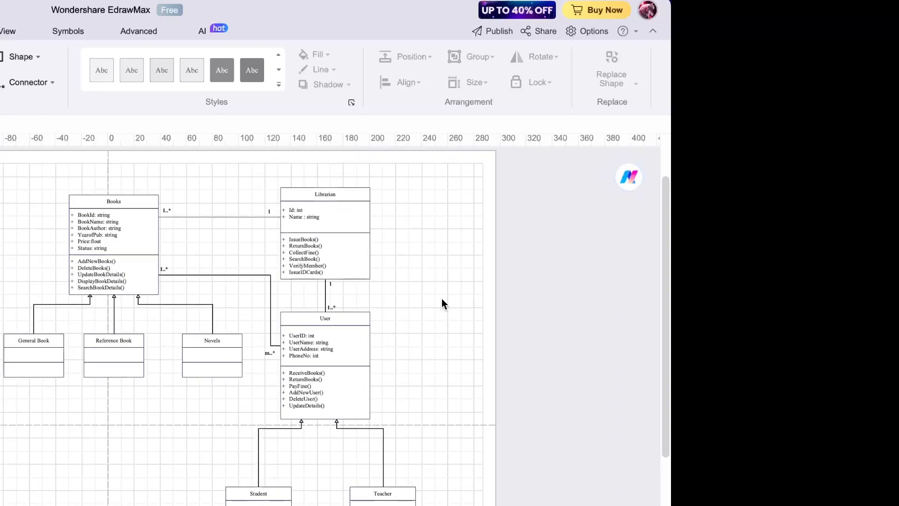
pyautogui.hscroll(-2, 442, 299)
pyautogui.scroll(4, 442, 299)
pyautogui.scroll(-4, 441, 299)
pyautogui.hscroll(2, 441, 299)
pyautogui.scroll(-1, 441, 299)
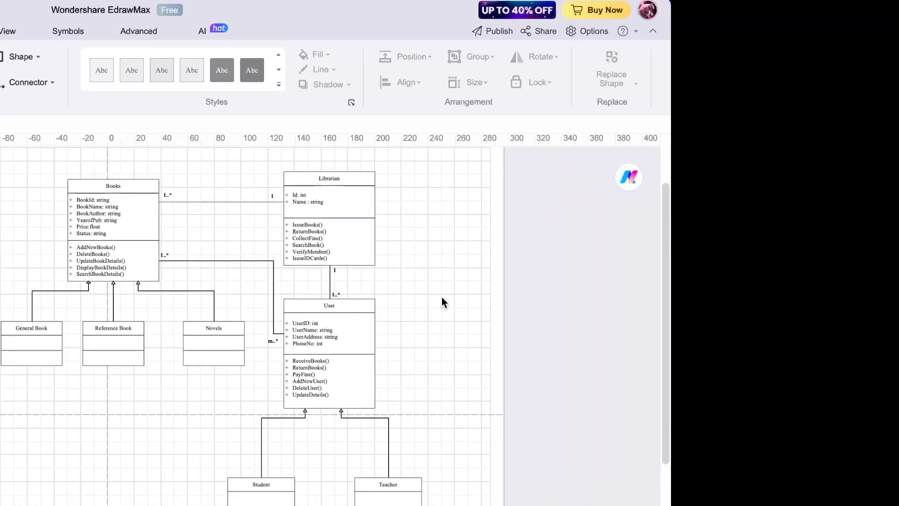
pyautogui.scroll(1, 442, 298)
pyautogui.scroll(-1, 442, 298)
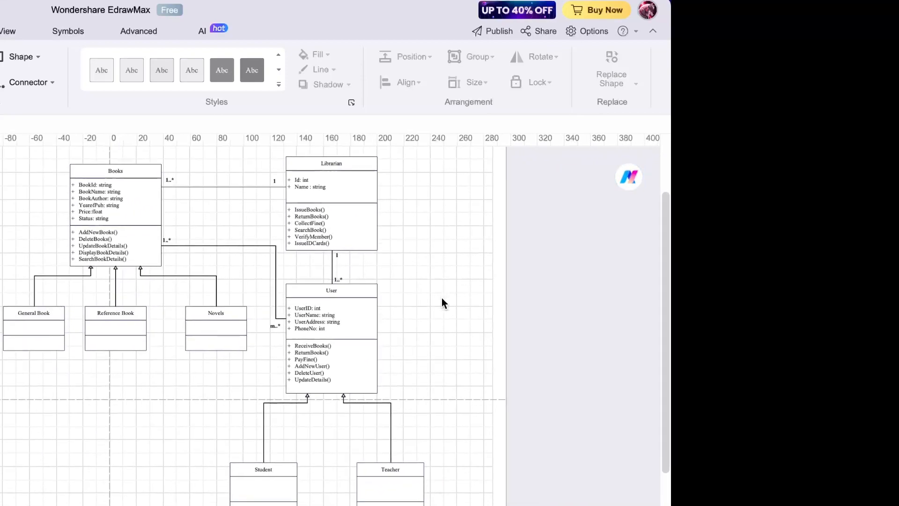
pyautogui.scroll(2, 442, 298)
pyautogui.scroll(-1, 442, 299)
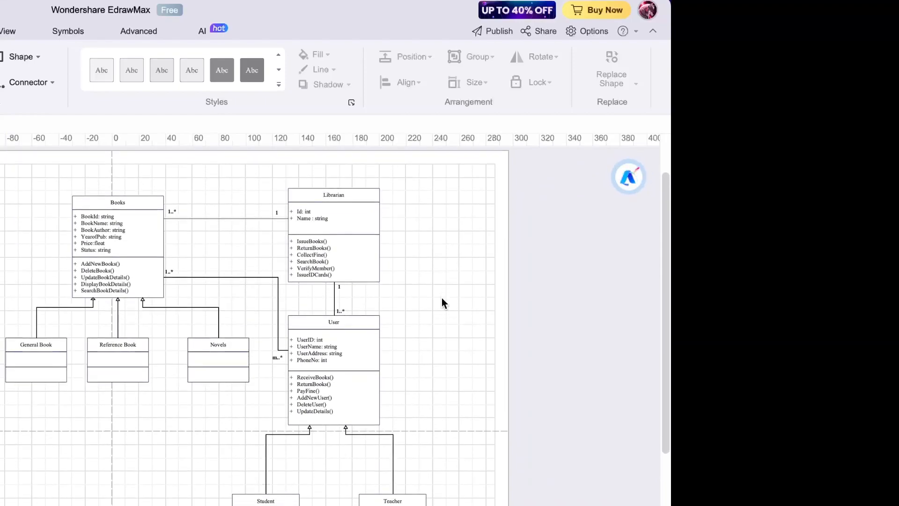